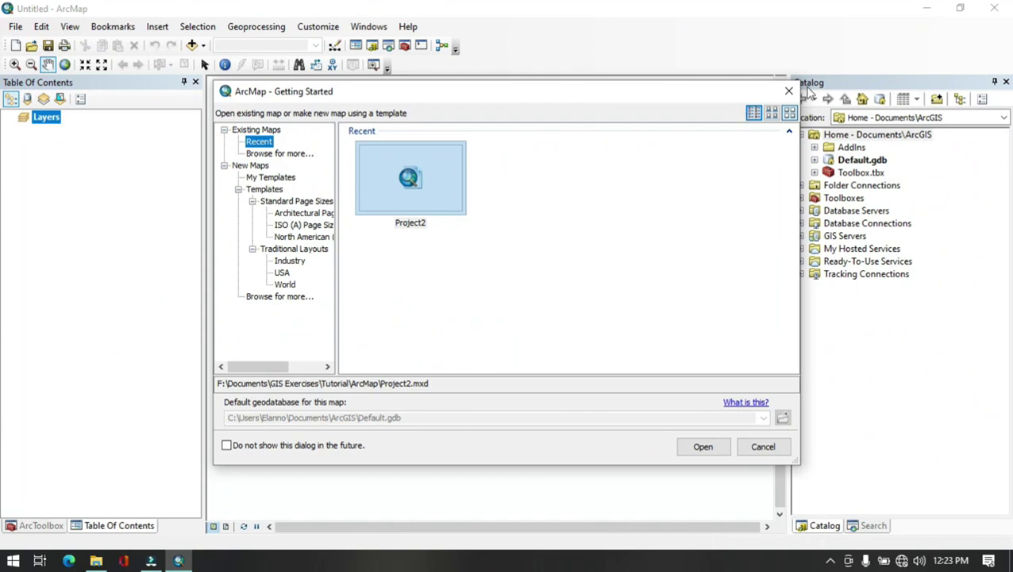
# Dismiss the start dialog, start saving the map under a new name, and create an "Administrative map" folder inside Tutorial
pyautogui.click(787, 91)
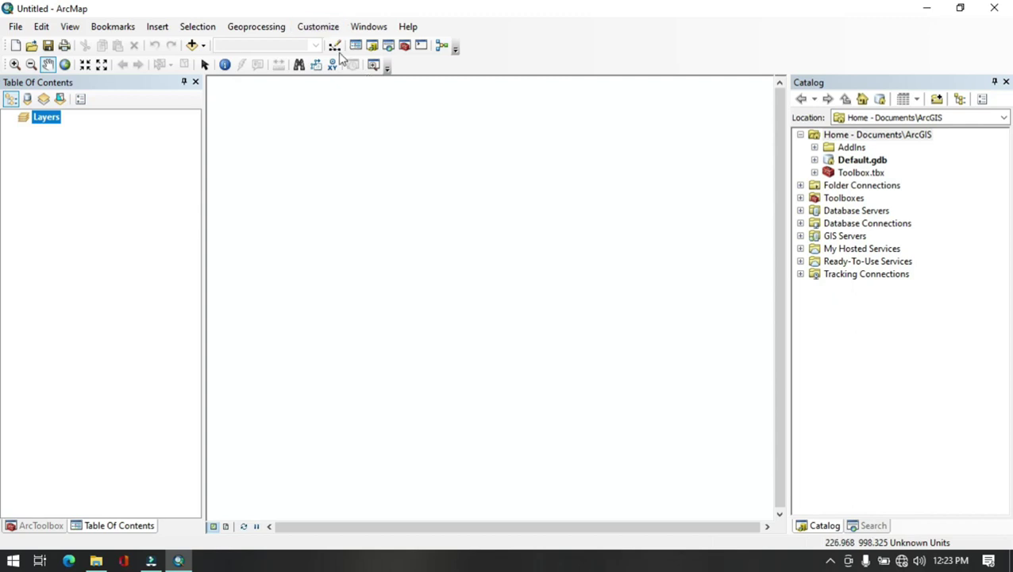
pyautogui.click(17, 29)
pyautogui.click(42, 96)
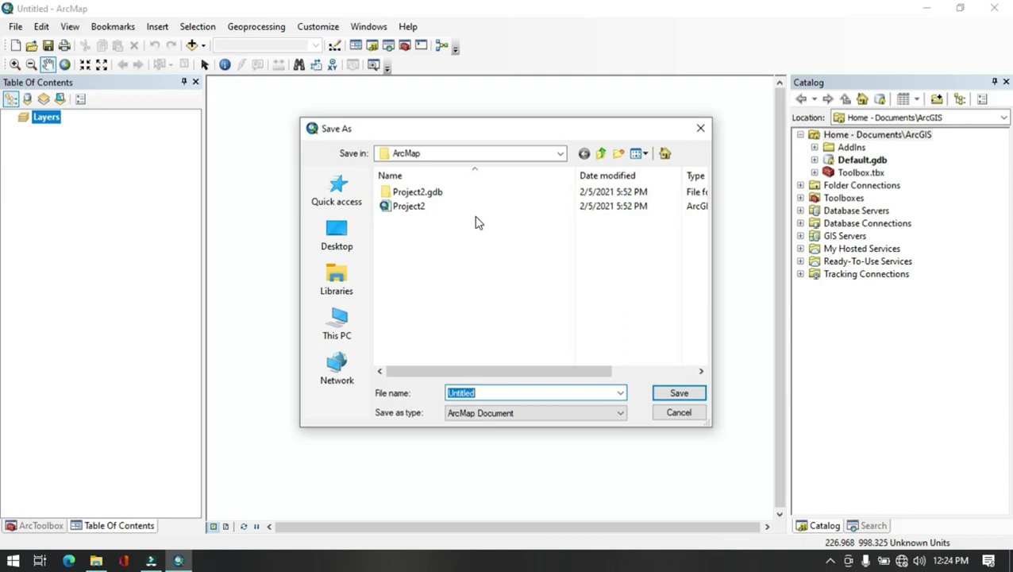
pyautogui.click(601, 156)
pyautogui.click(467, 286)
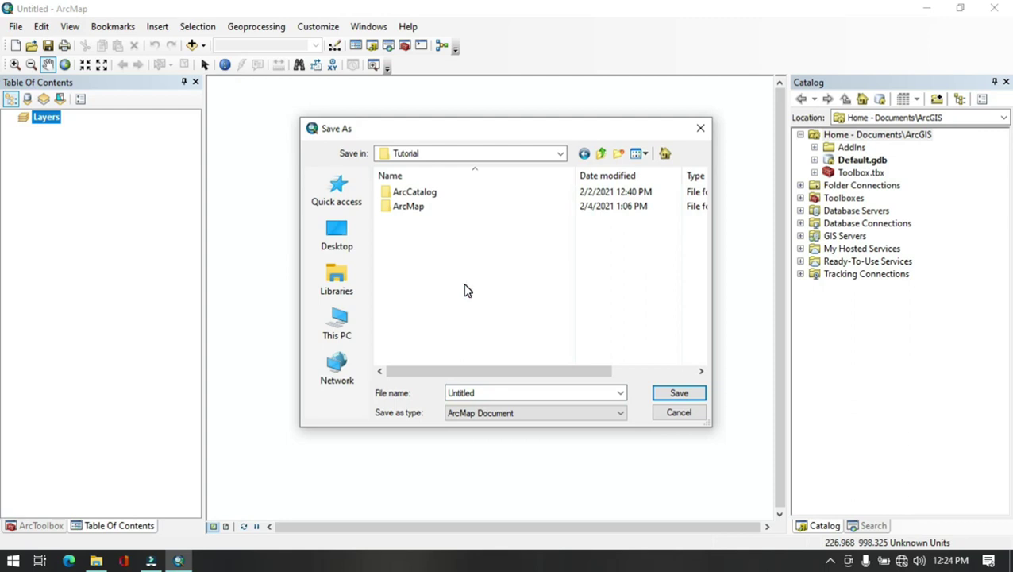
pyautogui.click(619, 155)
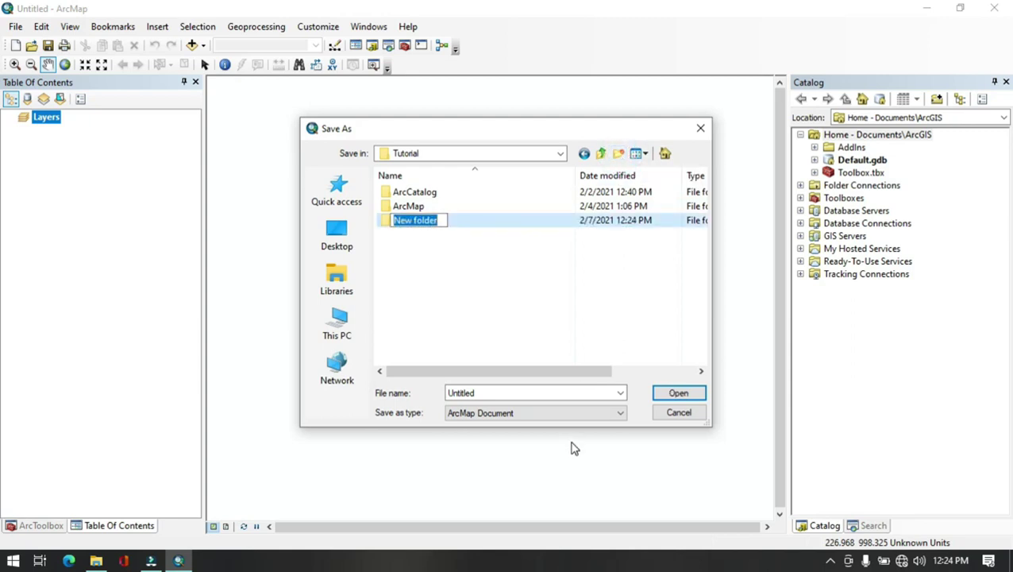
pyautogui.write('Admin')
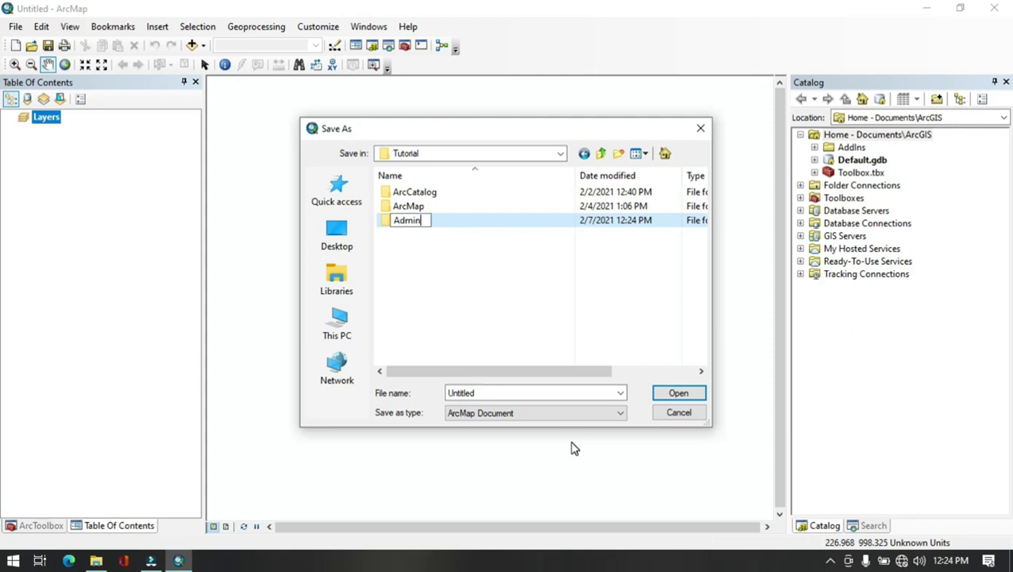
pyautogui.write('istrative map')
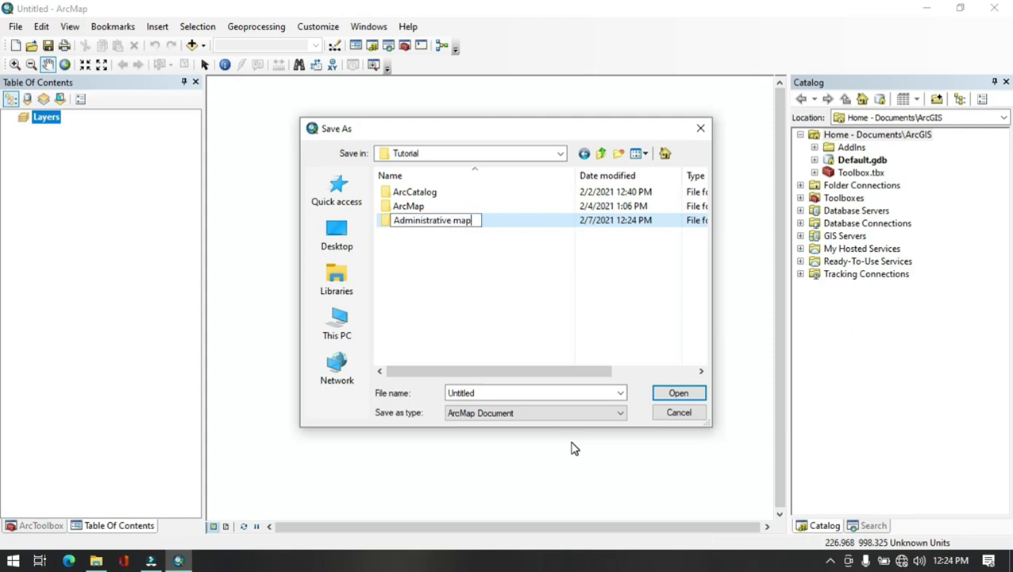
pyautogui.press('Return')
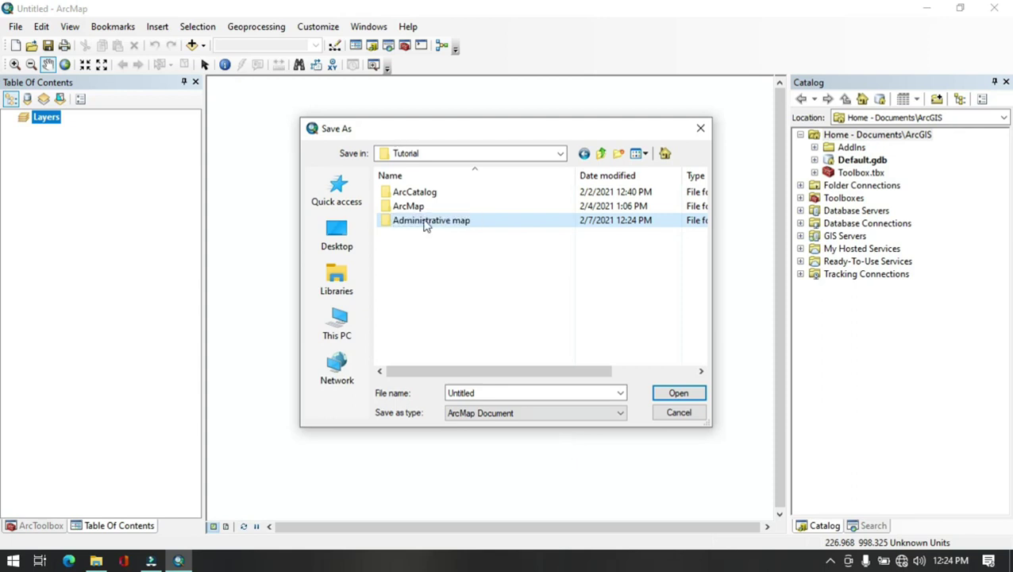
# Save the map document as "Bugesera Admin map" in the Administrative map folder
pyautogui.doubleClick(439, 221)
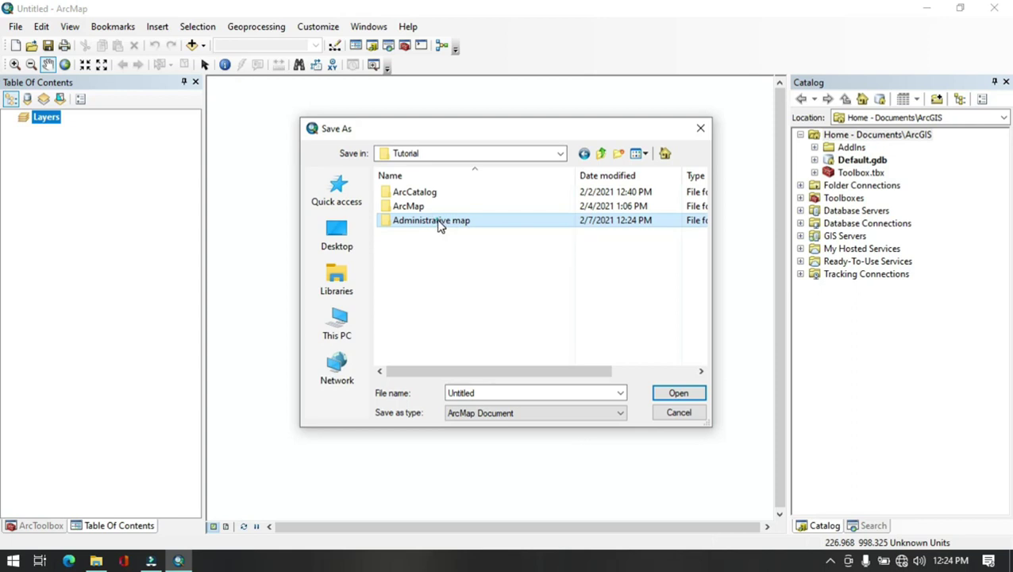
pyautogui.doubleClick(498, 393)
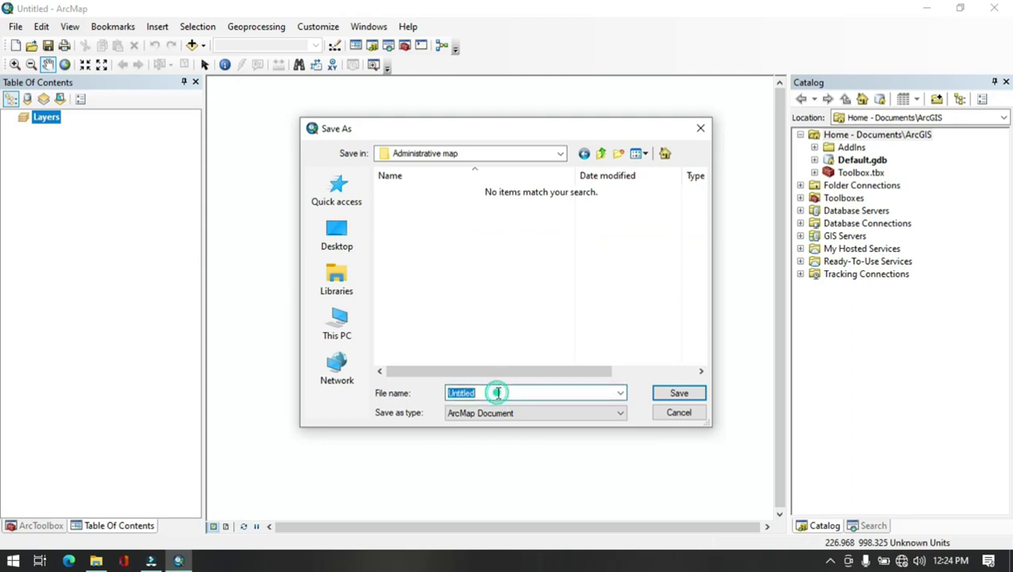
pyautogui.write('Bugesera Admin map')
pyautogui.click(702, 396)
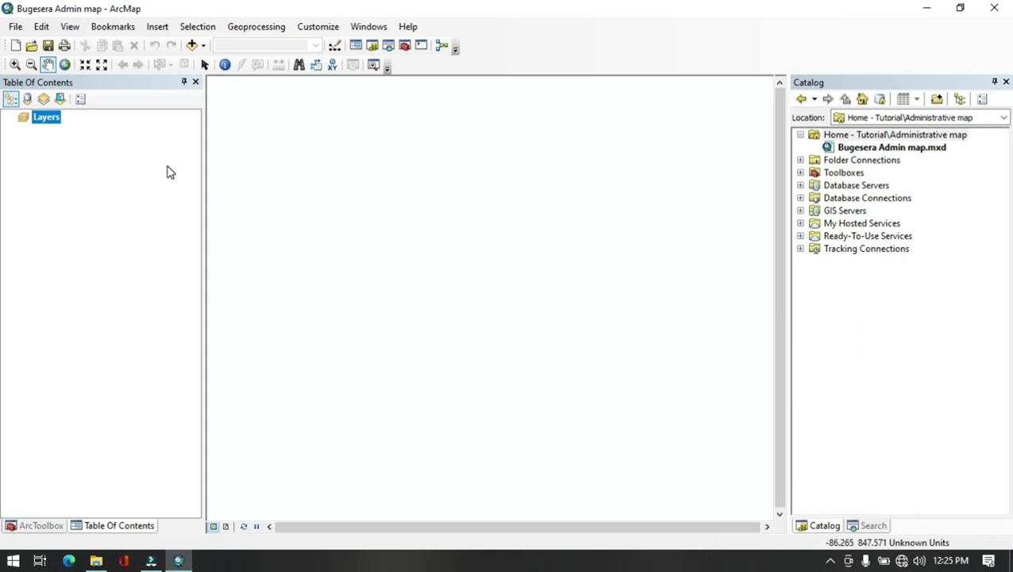
# Start adding data to the map and create a folder connection to the F:\ drive
pyautogui.click(15, 28)
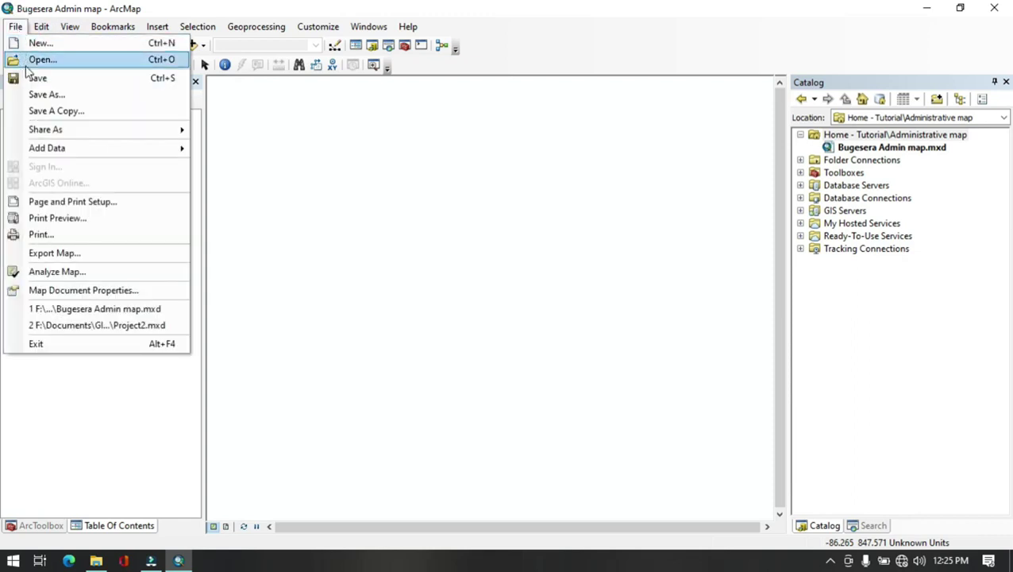
pyautogui.moveTo(47, 150)
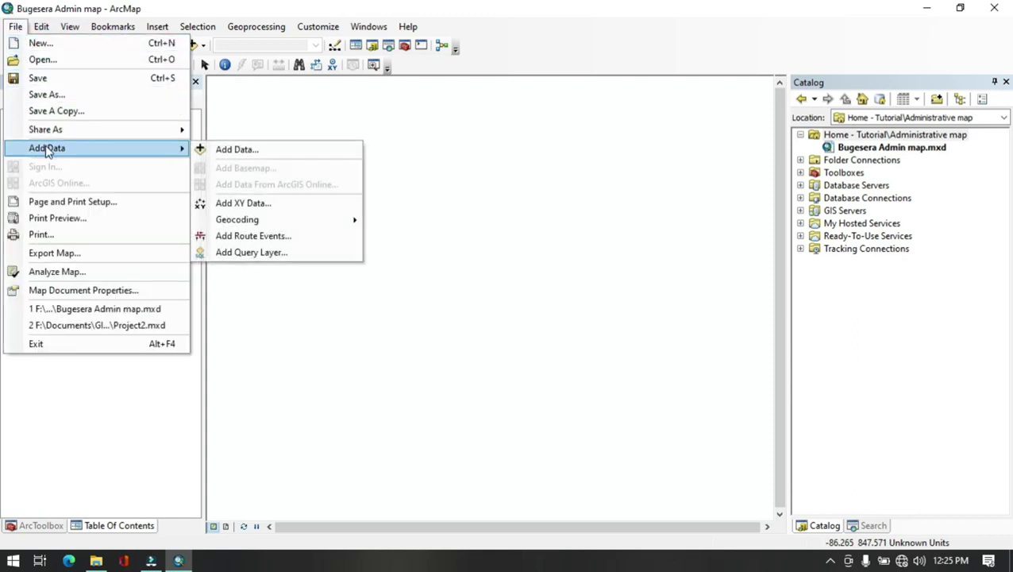
pyautogui.click(221, 150)
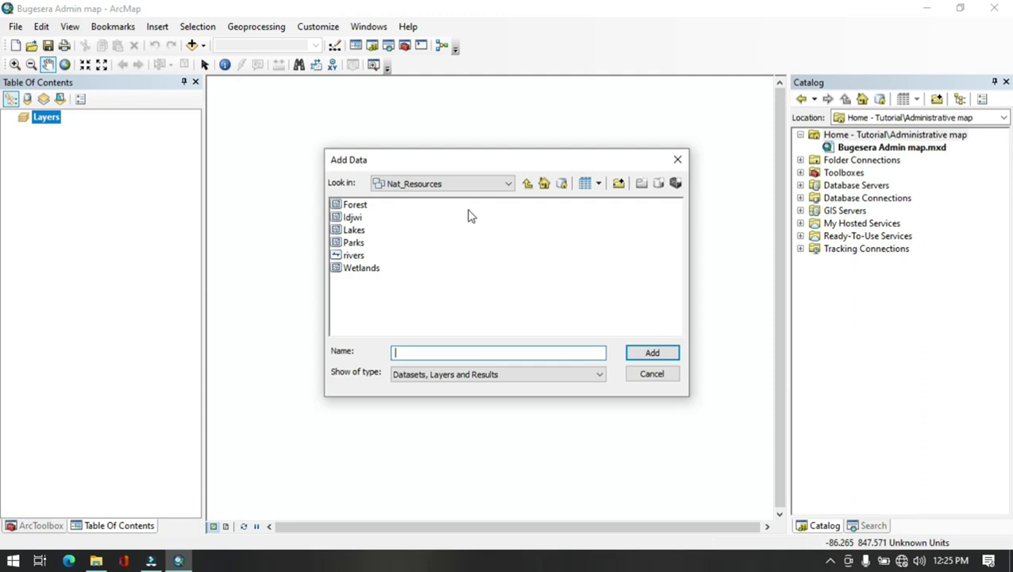
pyautogui.click(620, 183)
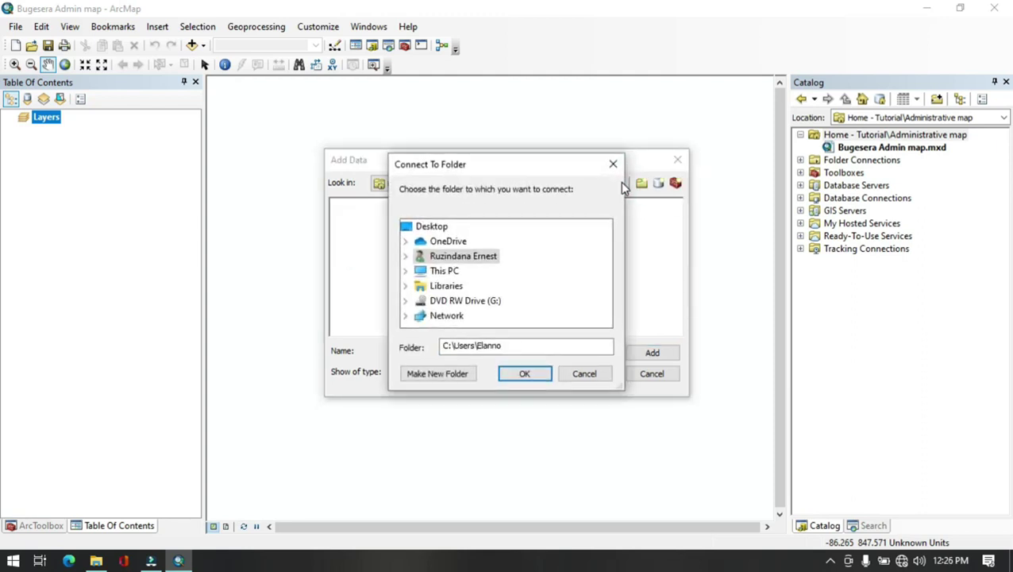
pyautogui.click(449, 272)
pyautogui.scroll(-3, 451, 278)
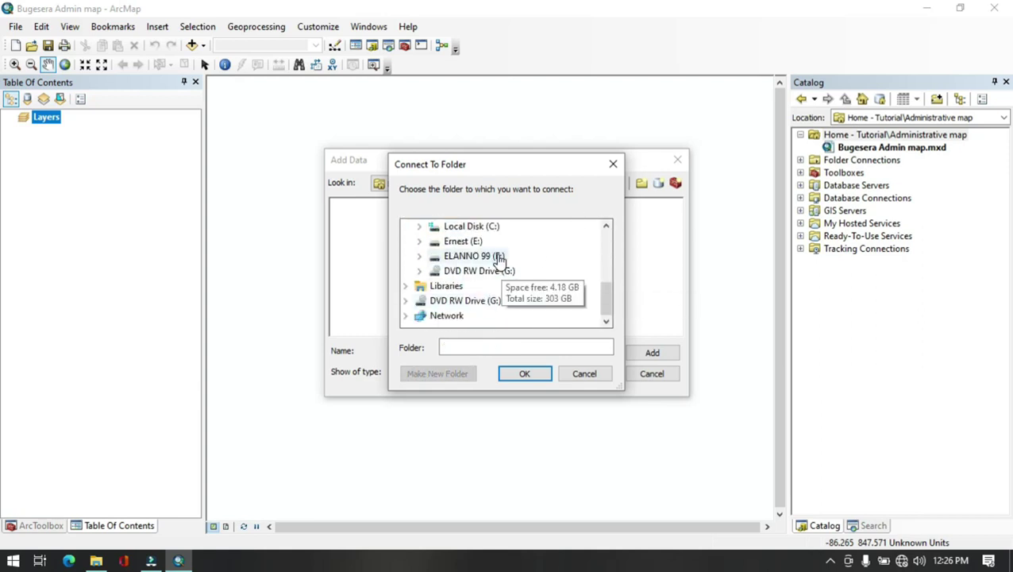
pyautogui.doubleClick(494, 258)
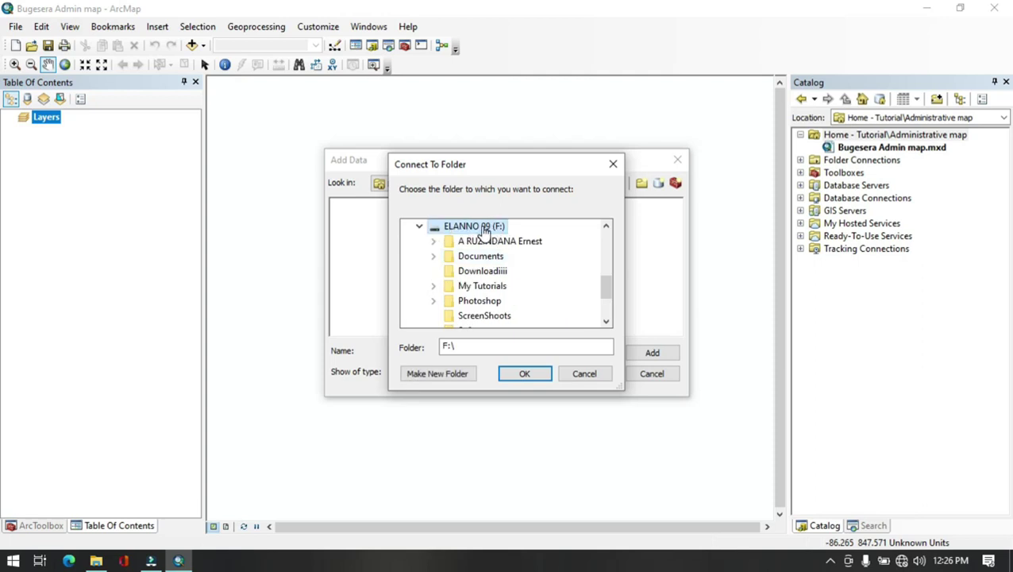
pyautogui.click(526, 374)
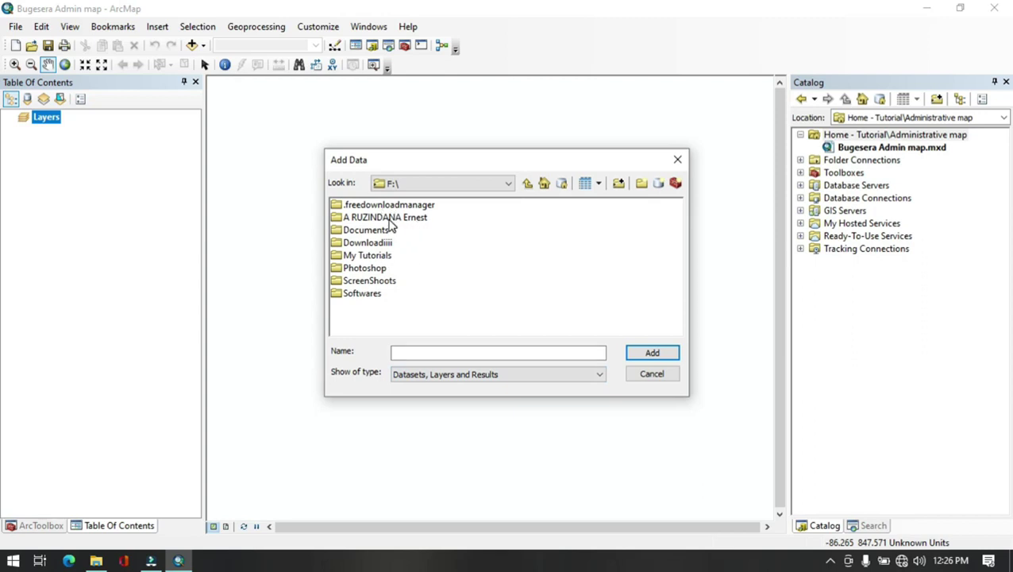
# Browse through Documents, GIS Exercises, Tutorial and ArcMap on the F:\ drive and open the Project2.gdb geodatabase
pyautogui.doubleClick(366, 231)
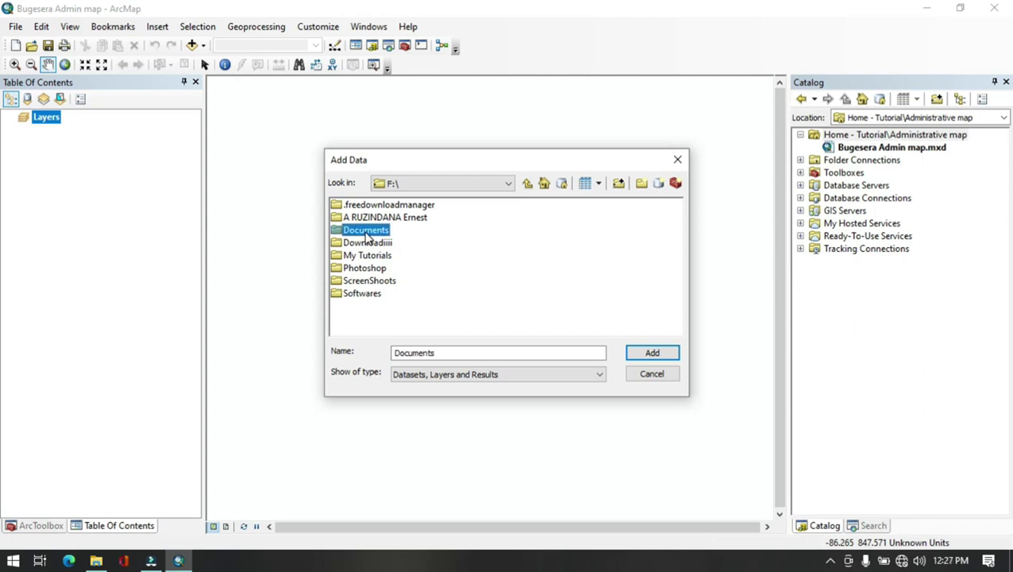
pyautogui.doubleClick(366, 219)
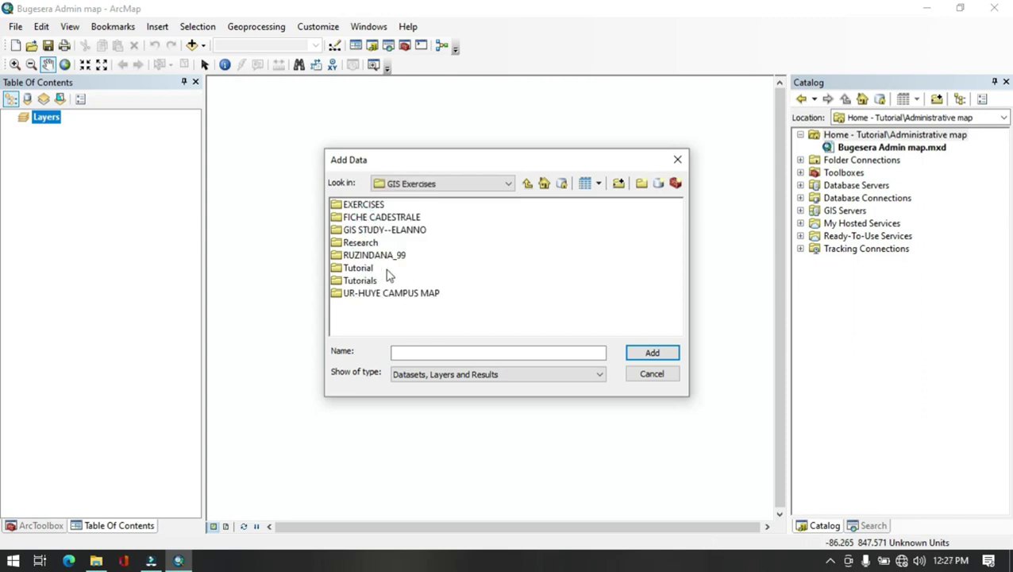
pyautogui.click(358, 270)
pyautogui.doubleClick(359, 270)
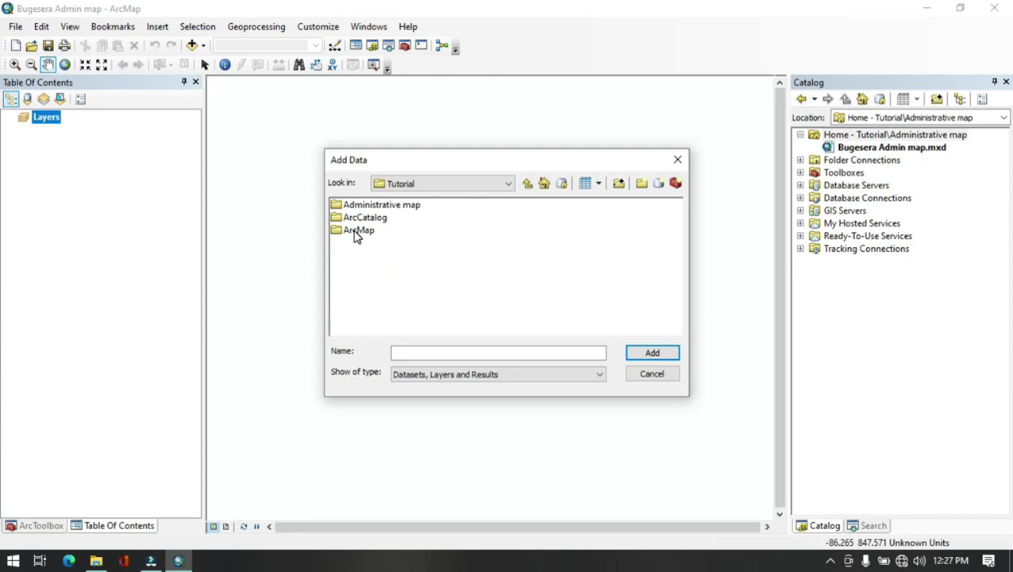
pyautogui.doubleClick(357, 232)
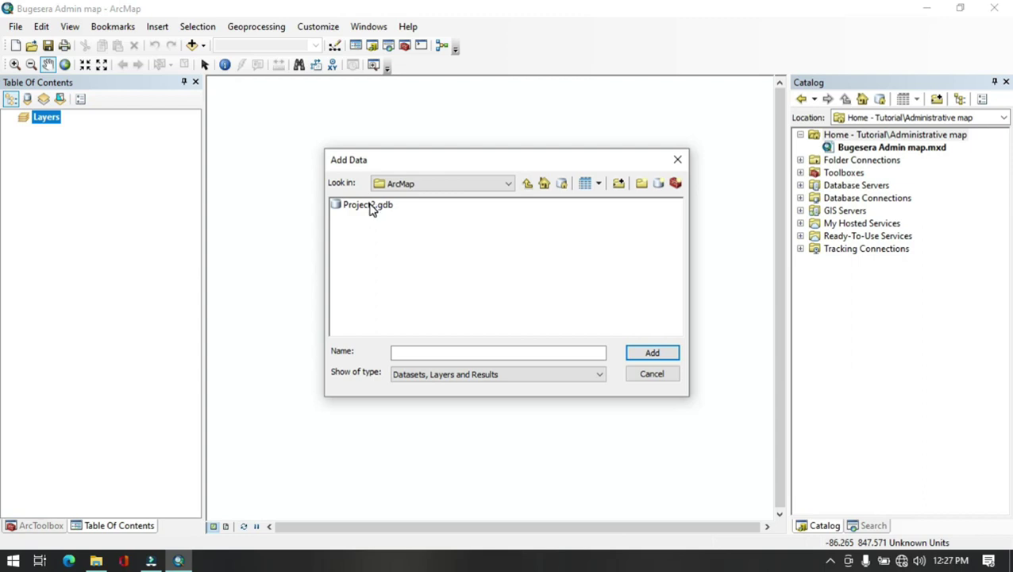
pyautogui.doubleClick(372, 205)
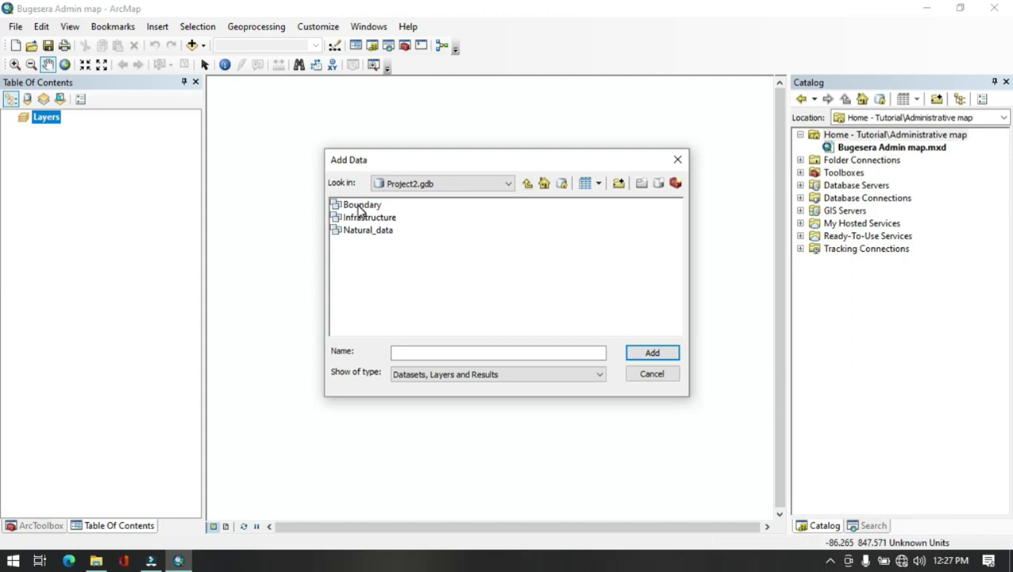
# Add the Bugesera and Sector_Bugesera feature classes from the Boundary dataset to the map
pyautogui.doubleClick(361, 205)
pyautogui.click(377, 228)
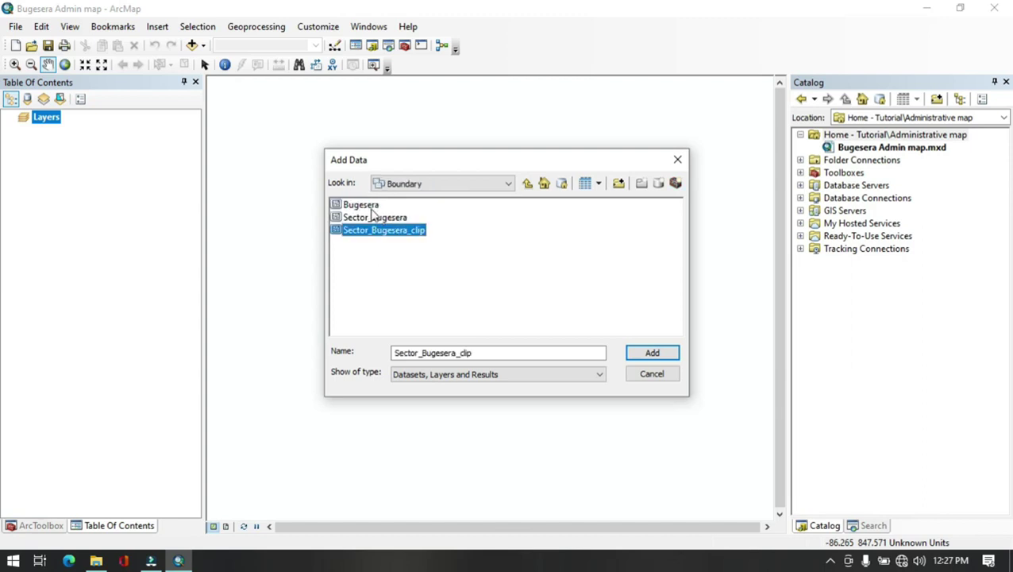
pyautogui.click(368, 205)
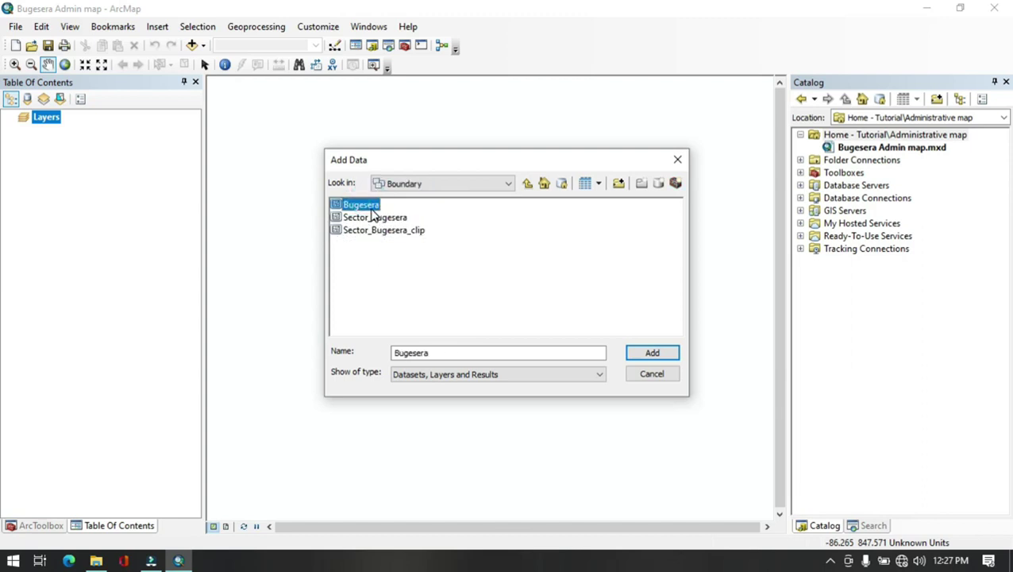
pyautogui.keyDown('ctrl'); pyautogui.click(391, 219); pyautogui.keyUp('ctrl')
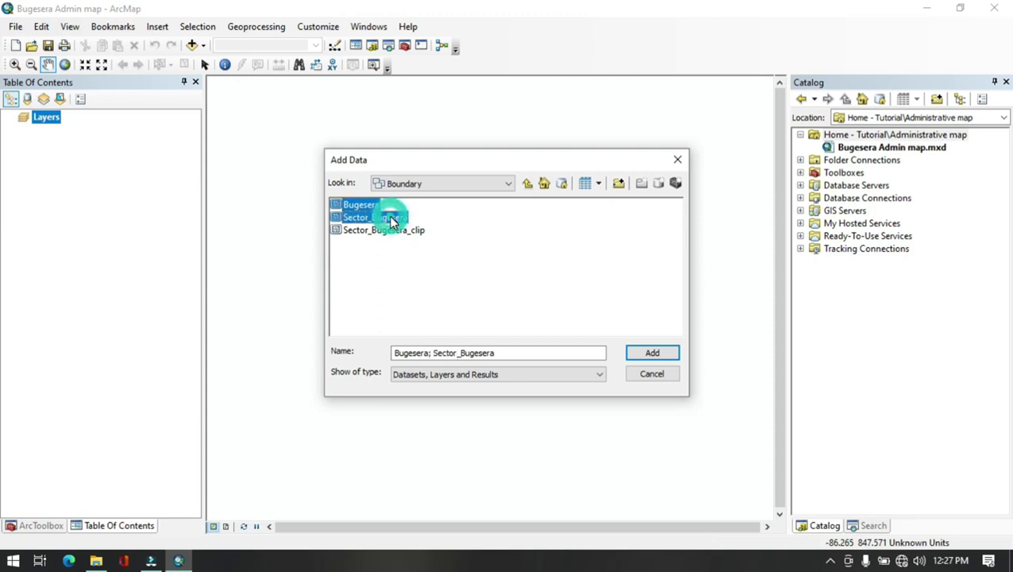
pyautogui.click(652, 352)
# Change the Bugesera layer's symbol to Hollow with a thicker black outline
pyautogui.click(62, 131)
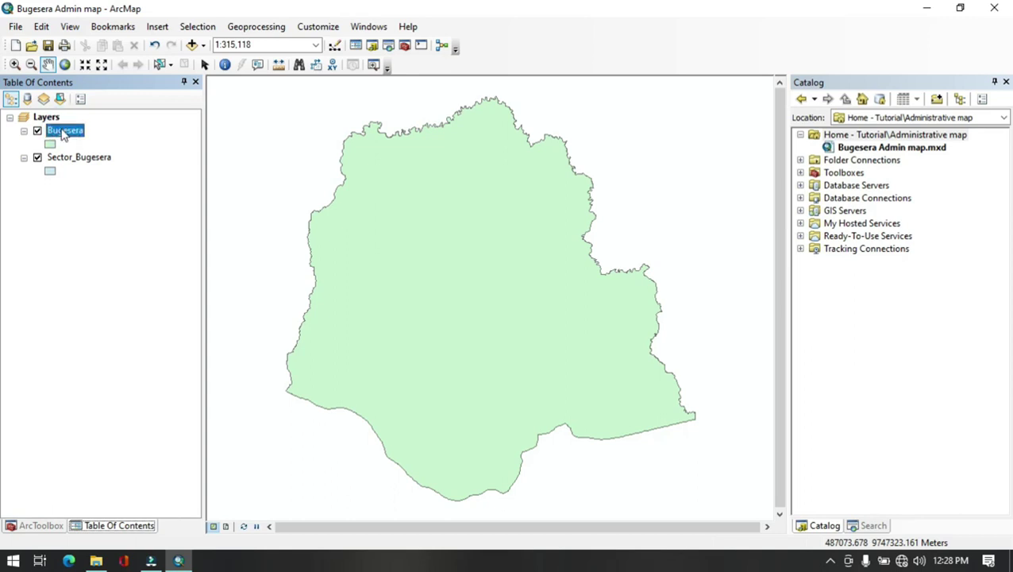
pyautogui.click(49, 146)
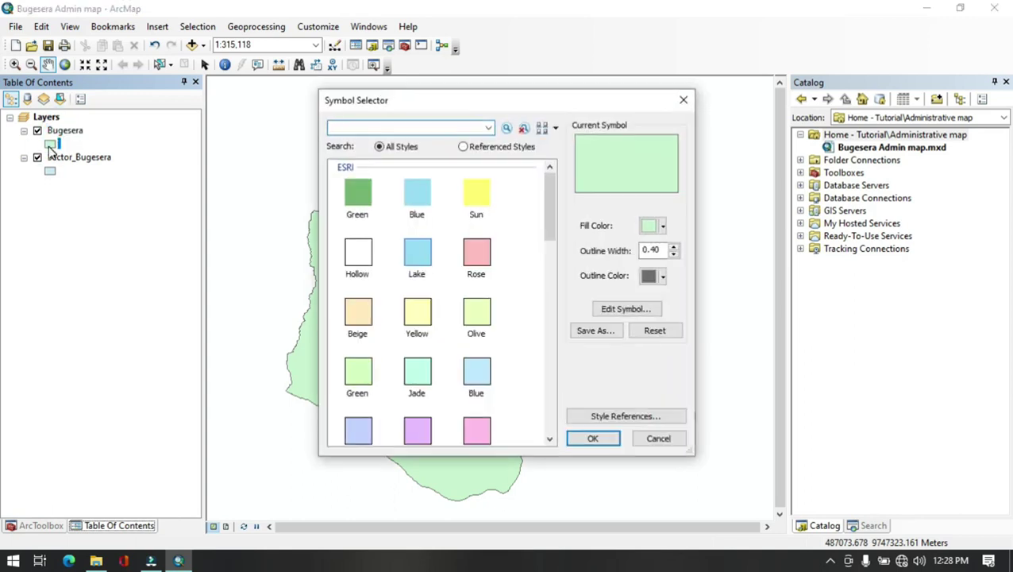
pyautogui.click(361, 254)
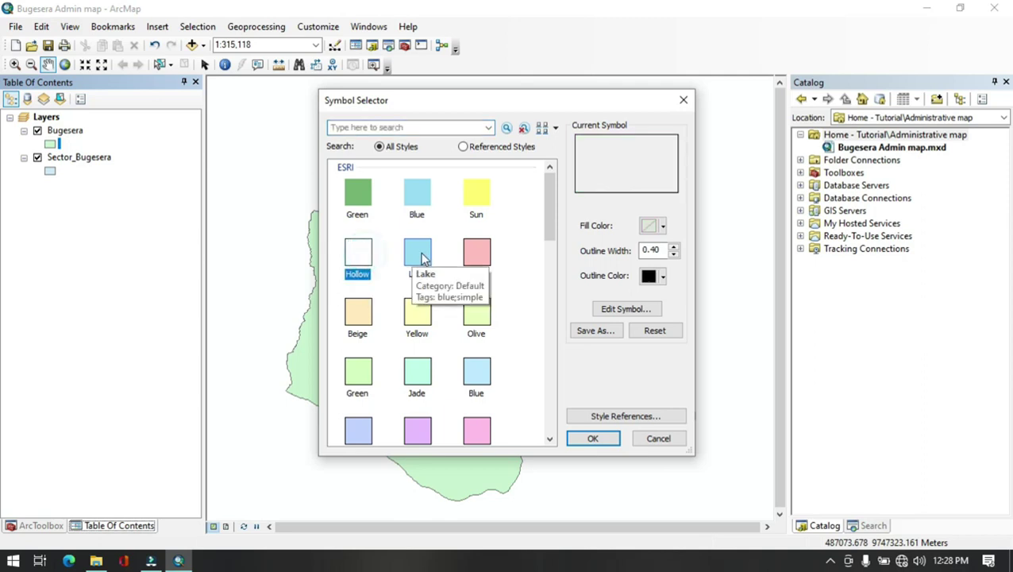
pyautogui.click(673, 246)
pyautogui.click(593, 438)
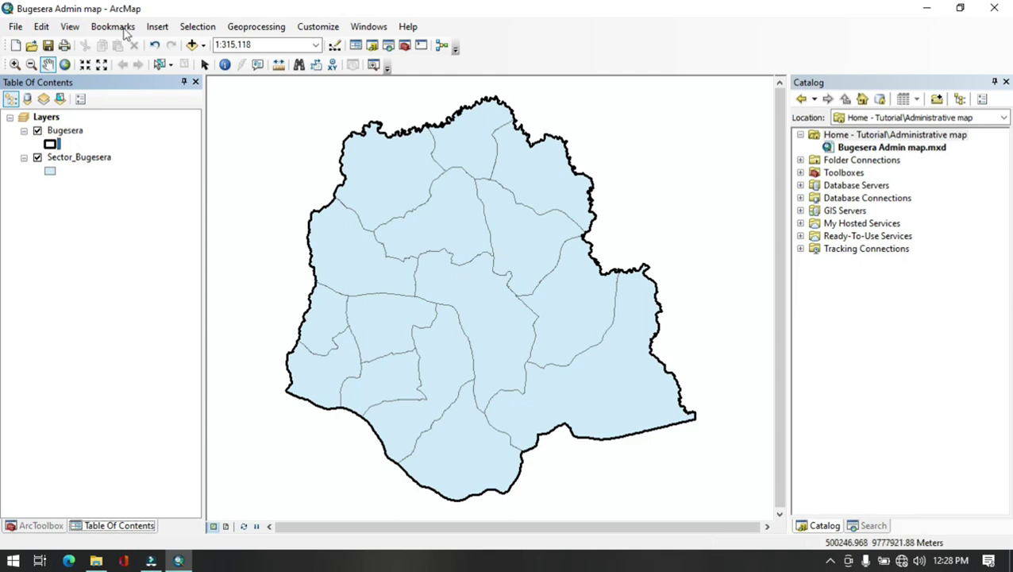
# Add the Bugesera_raod_clip1 and Bugesera_Helth_centers_clip feature classes from the Infrastructure dataset of Project2.gdb to the map
pyautogui.click(15, 26)
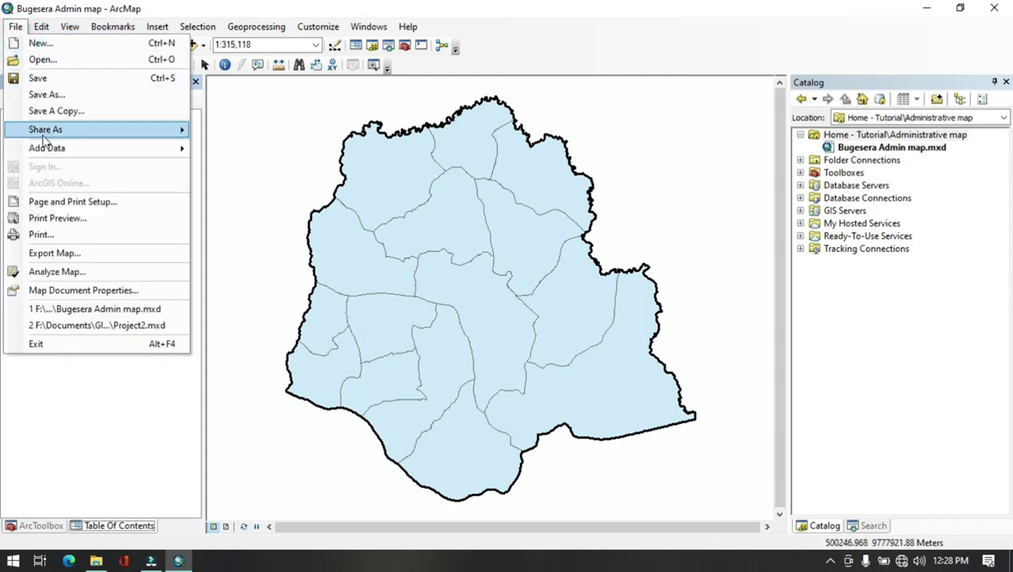
pyautogui.moveTo(54, 156)
pyautogui.click(213, 156)
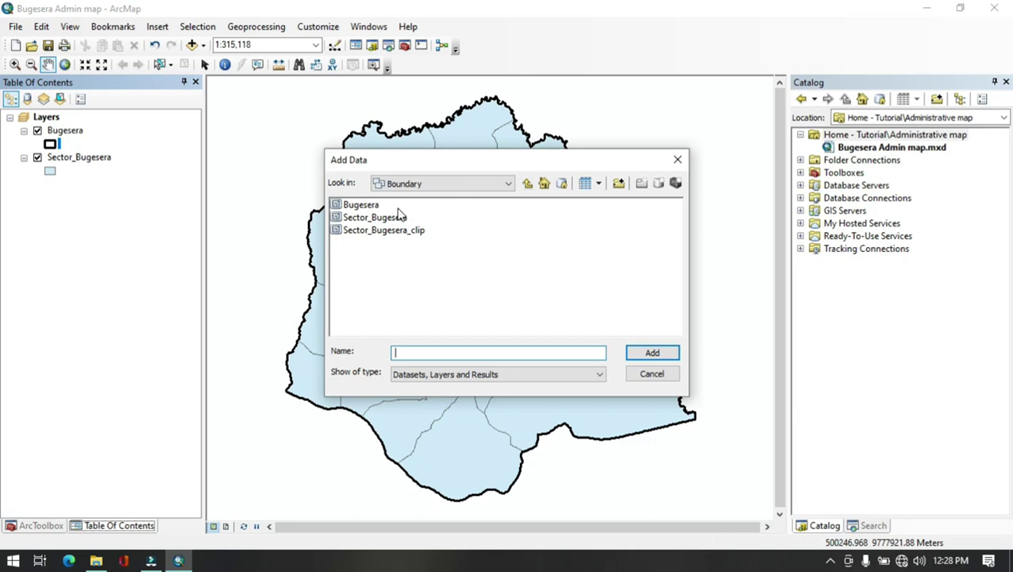
pyautogui.click(527, 184)
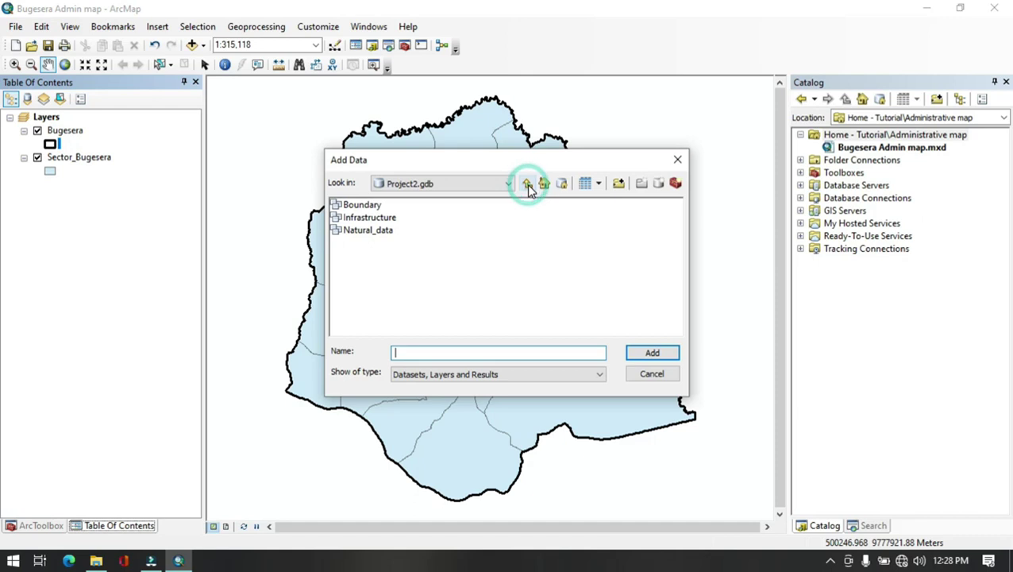
pyautogui.doubleClick(362, 218)
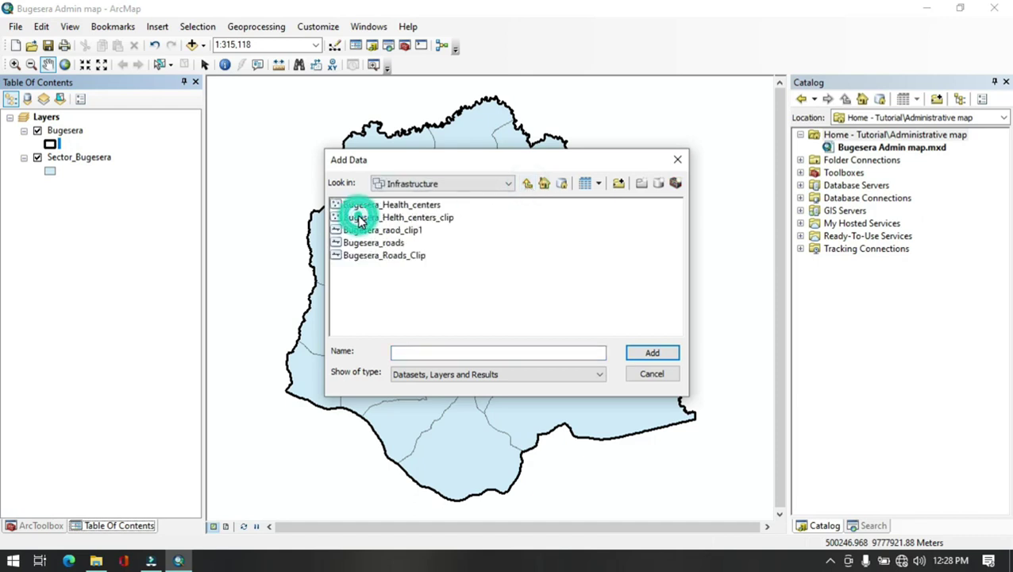
pyautogui.click(401, 231)
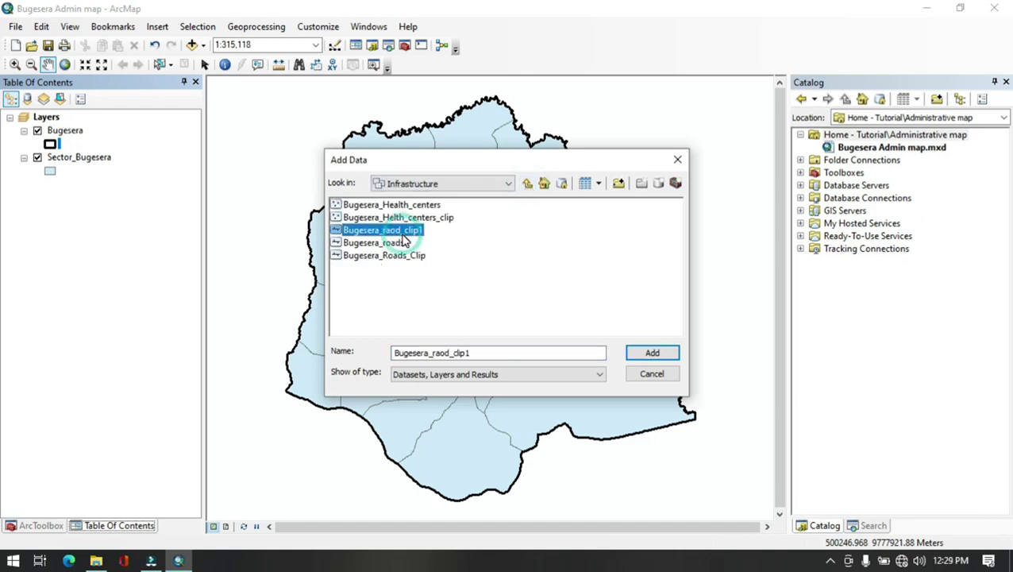
pyautogui.keyDown('ctrl'); pyautogui.click(387, 219); pyautogui.keyUp('ctrl')
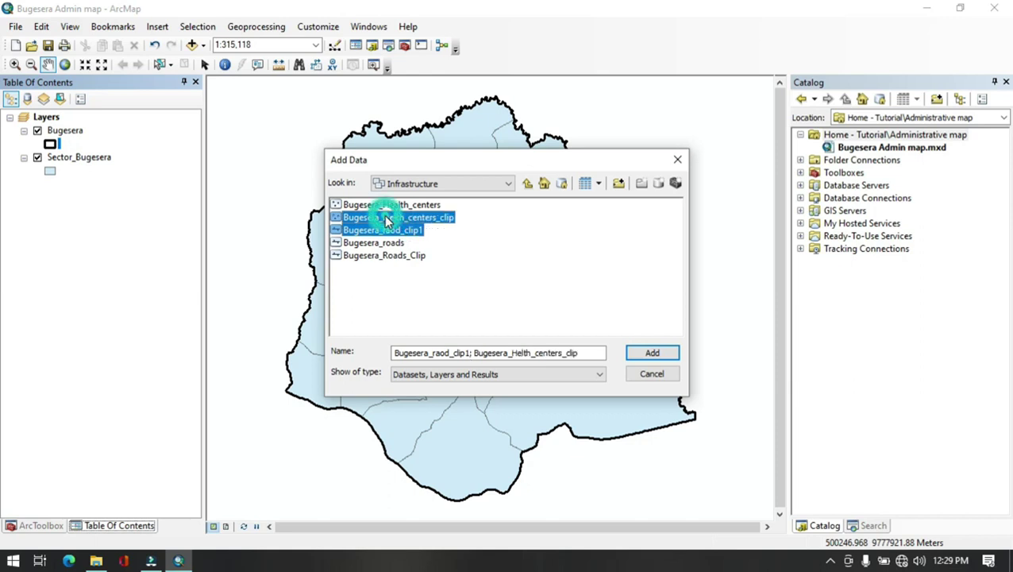
pyautogui.click(647, 353)
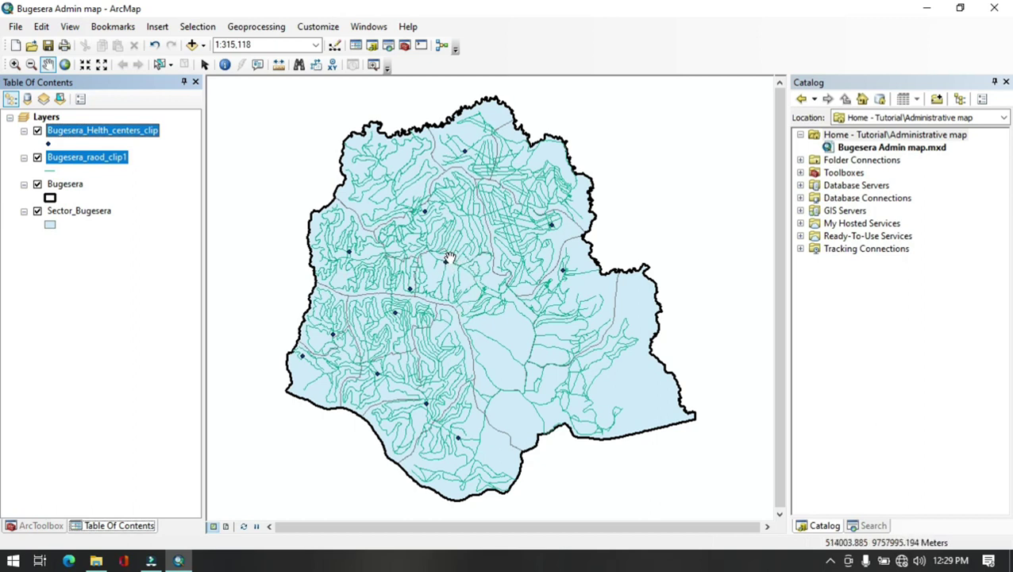
pyautogui.click(109, 272)
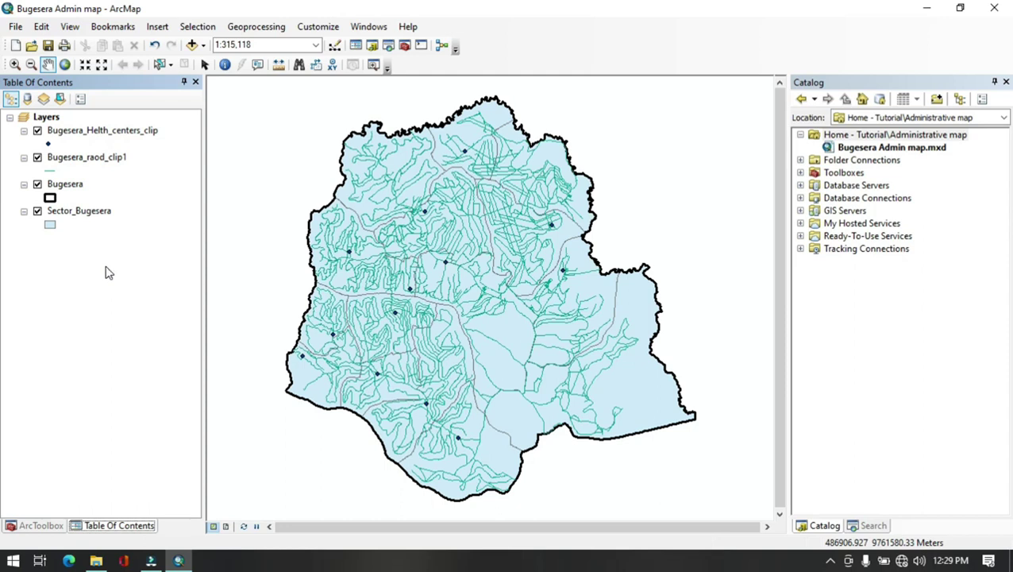
# Add the Bugesera_lakes feature class from the Natural_data dataset of Project2.gdb to the map
pyautogui.click(15, 27)
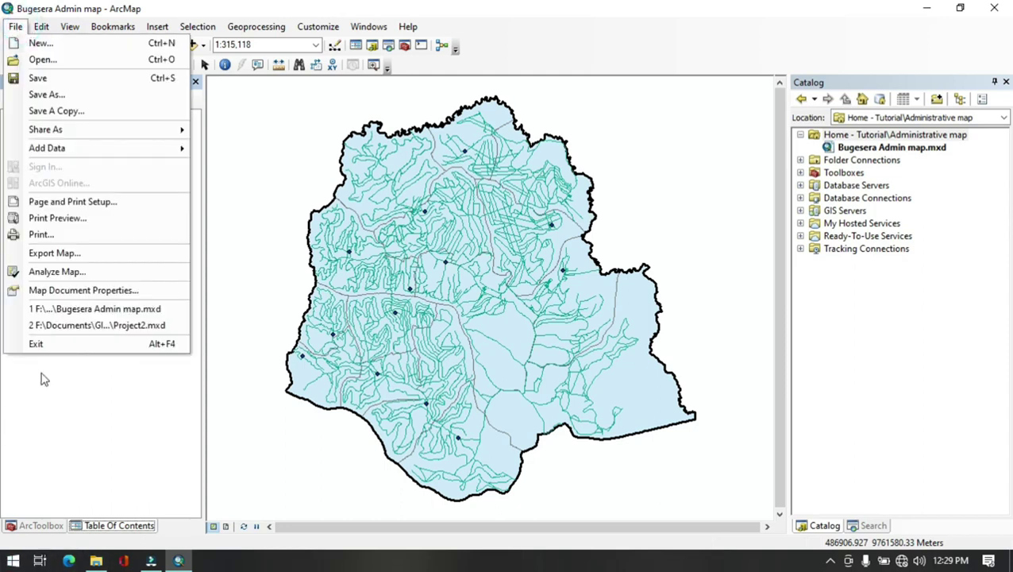
pyautogui.moveTo(62, 151)
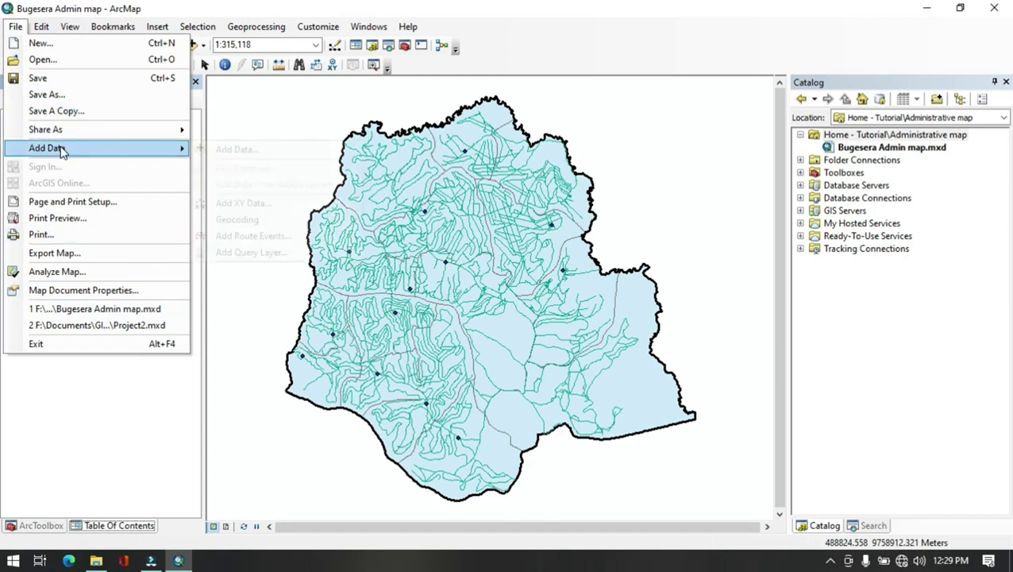
pyautogui.click(262, 150)
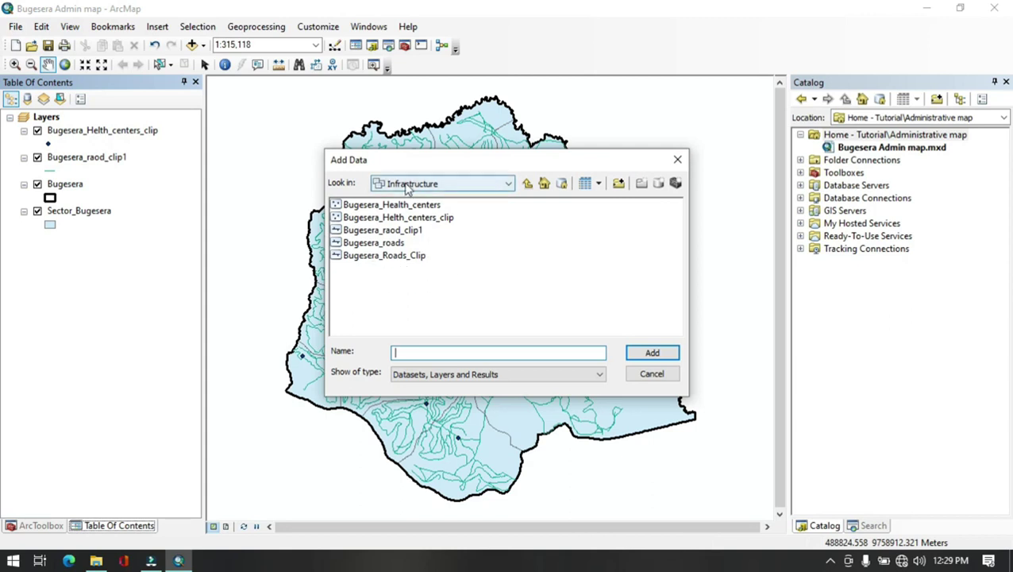
pyautogui.click(529, 184)
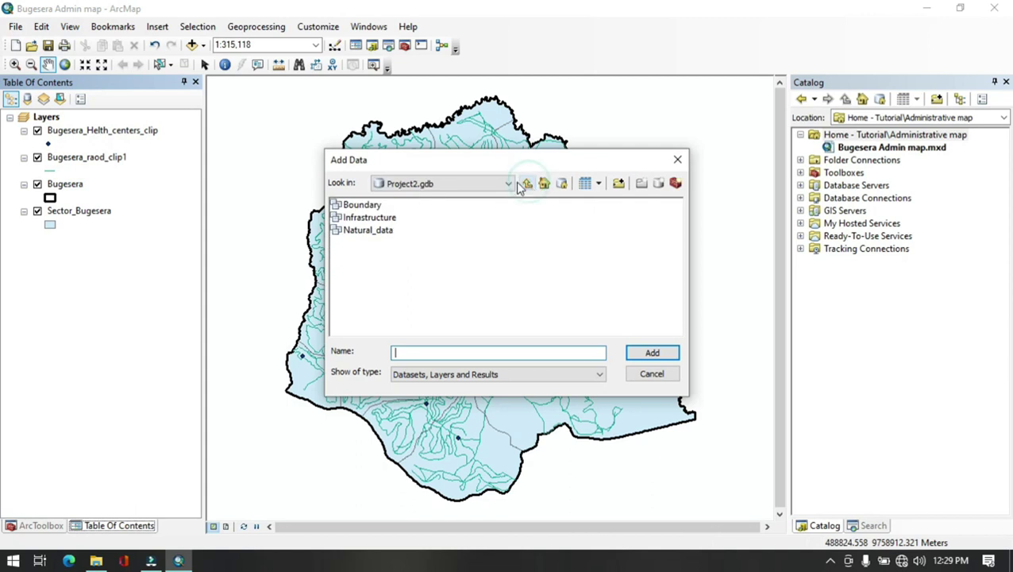
pyautogui.doubleClick(358, 232)
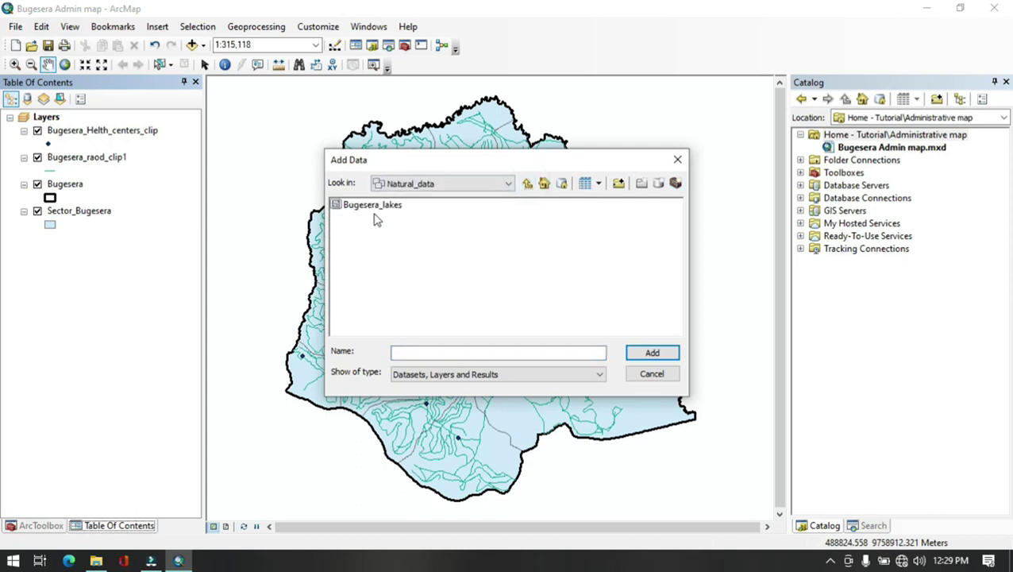
pyautogui.click(378, 208)
pyautogui.click(652, 352)
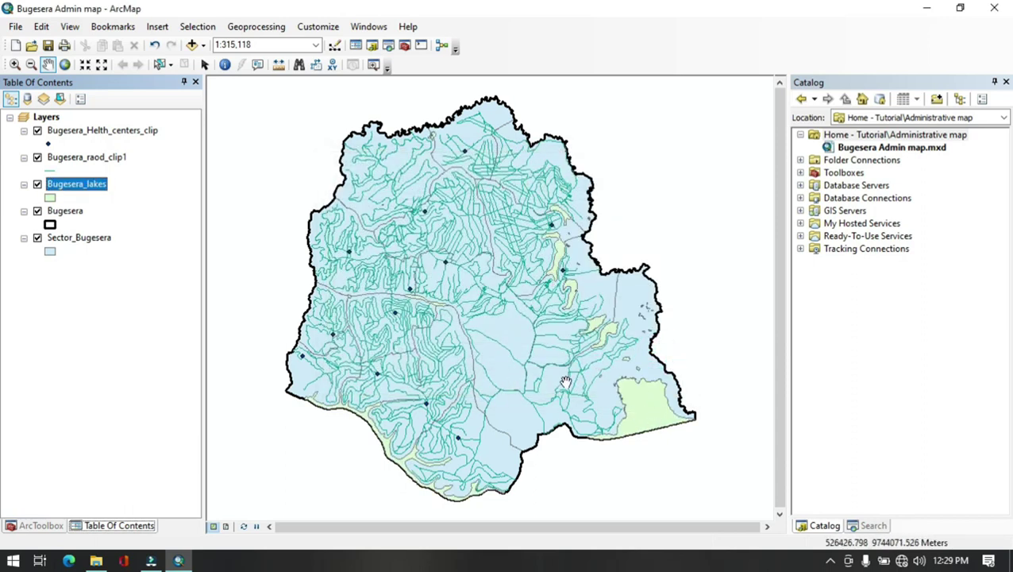
pyautogui.click(112, 349)
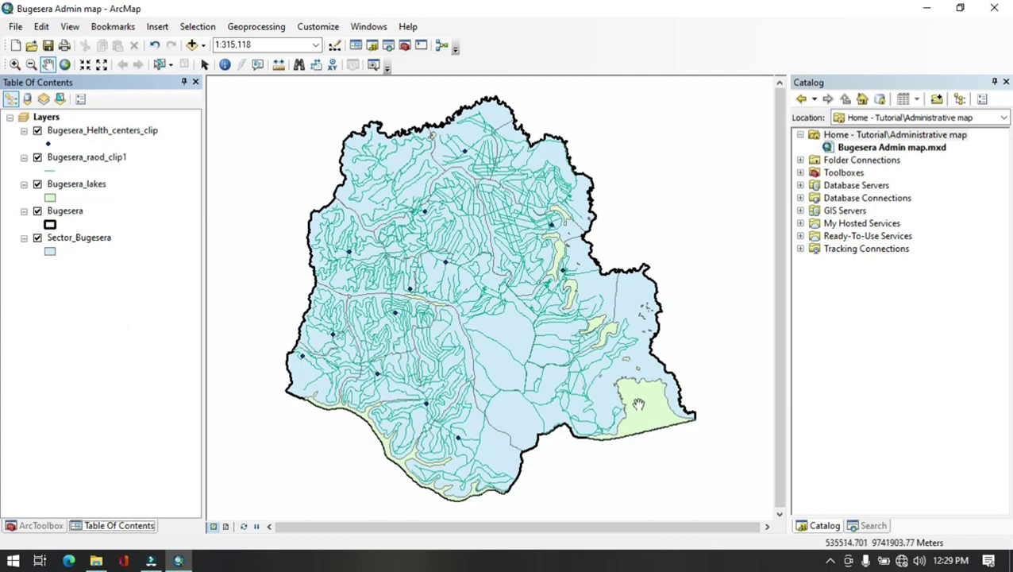
# Change the Bugesera_lakes layer's symbol to the predefined Lake style
pyautogui.click(50, 198)
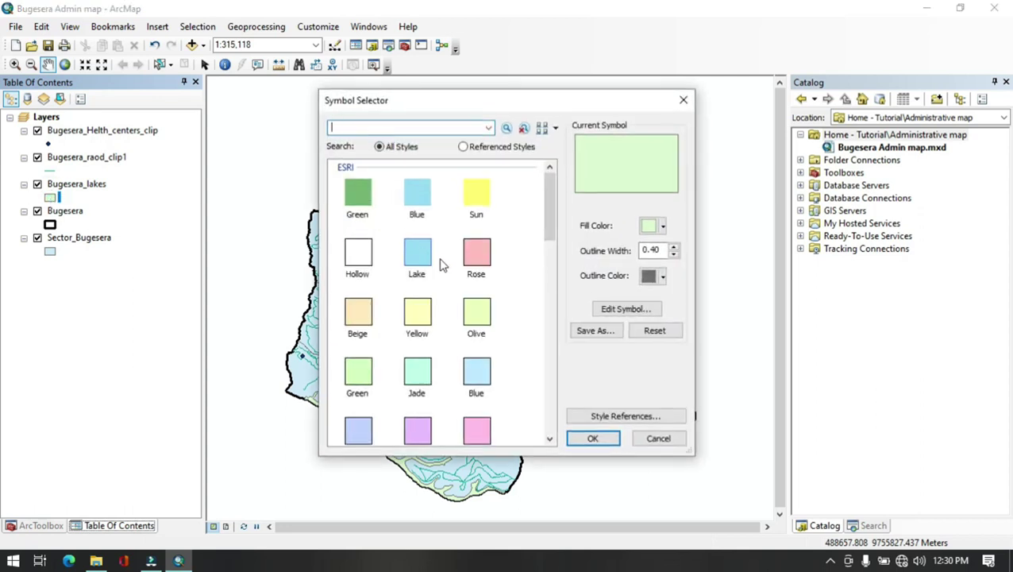
pyautogui.click(425, 255)
pyautogui.click(593, 438)
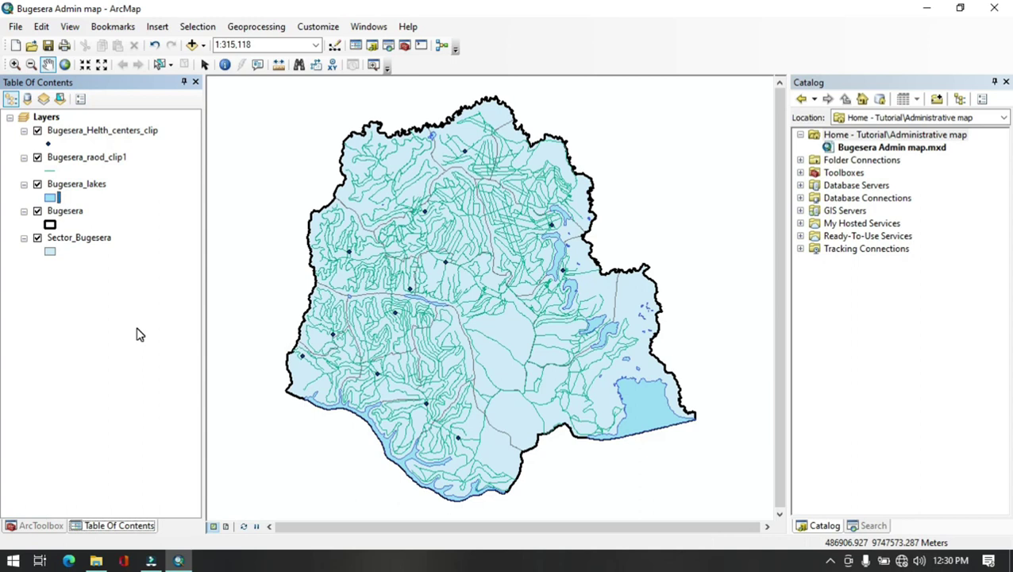
# Set the Sector_Bugesera symbology to unique values categories on the SECT_NAME field with a brown and olive earth-tone color ramp
pyautogui.click(79, 238)
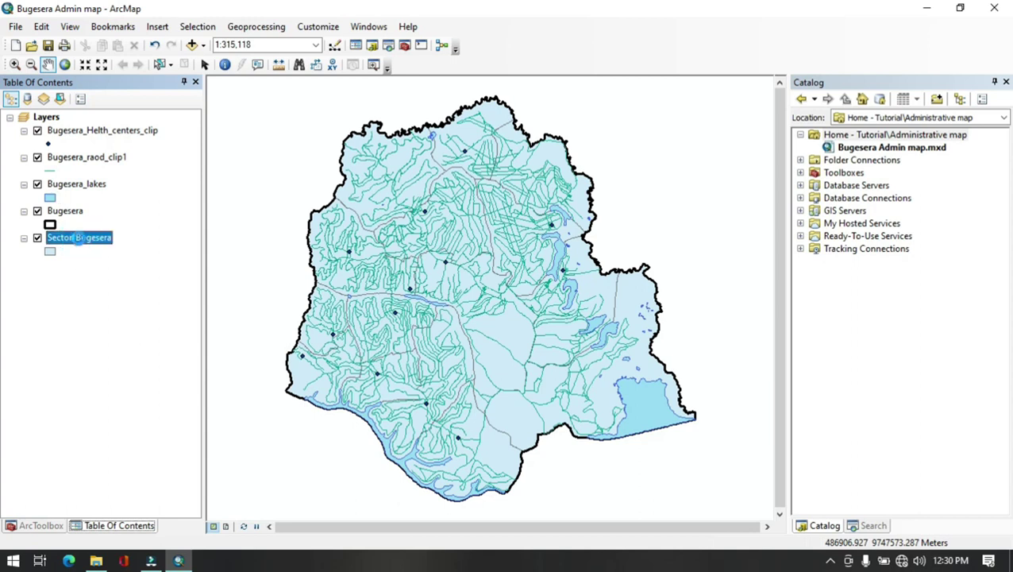
pyautogui.rightClick(79, 242)
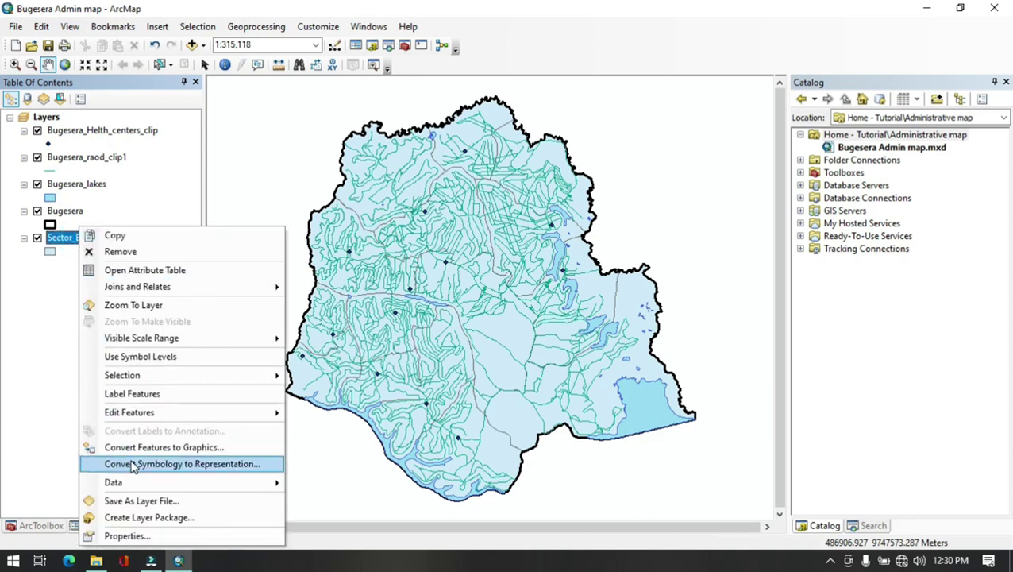
pyautogui.click(127, 536)
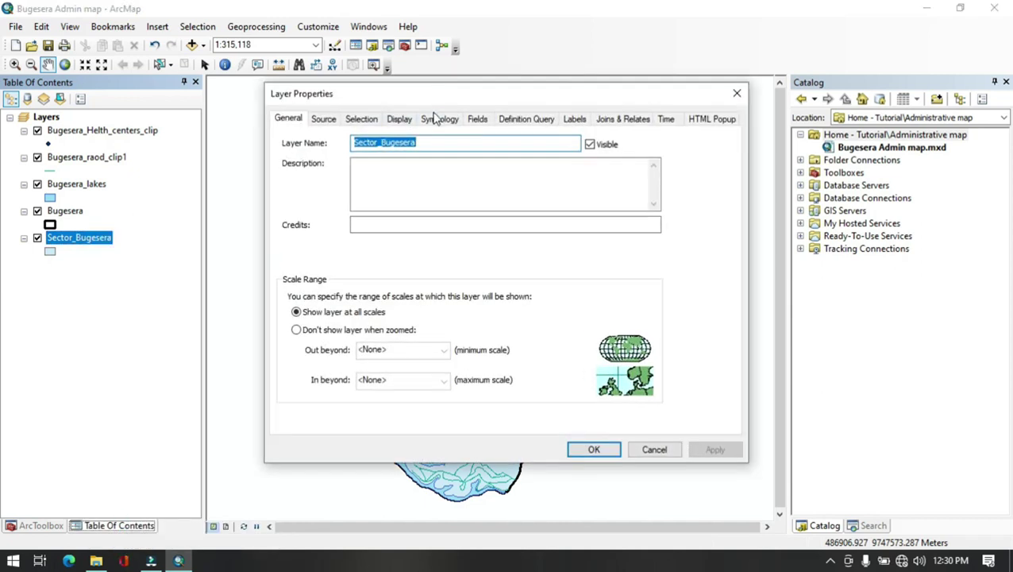
pyautogui.click(442, 119)
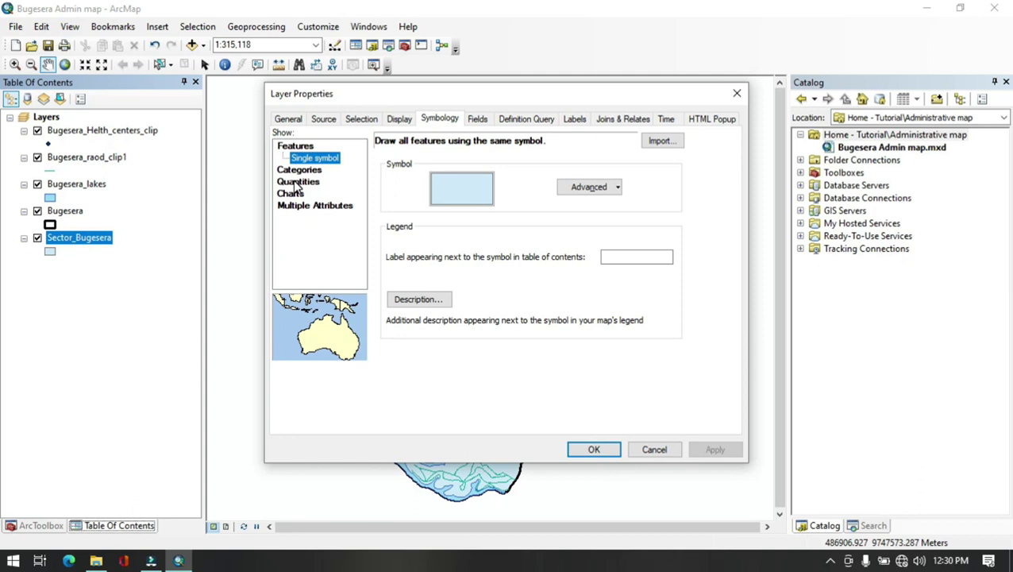
pyautogui.click(300, 169)
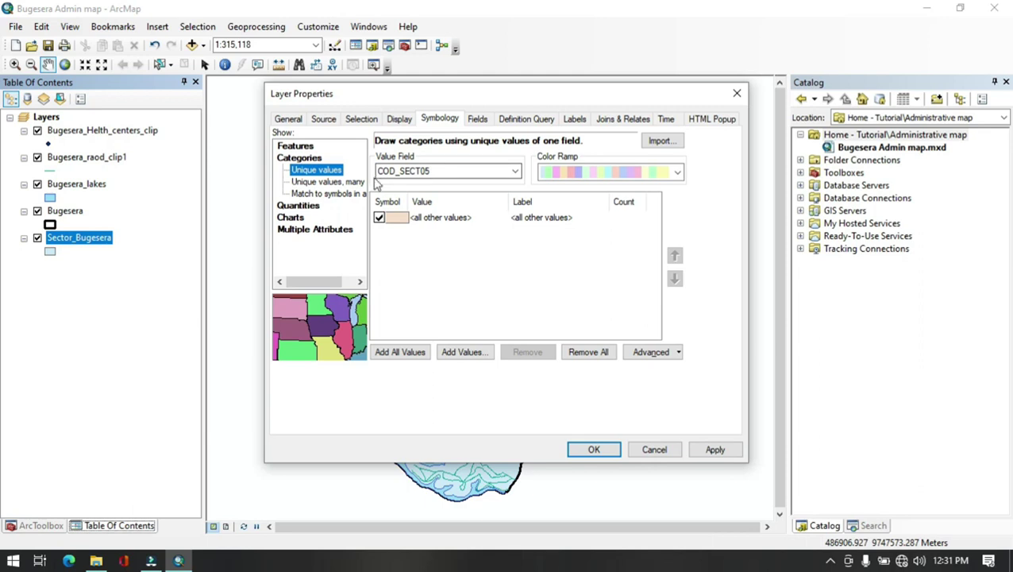
pyautogui.click(512, 172)
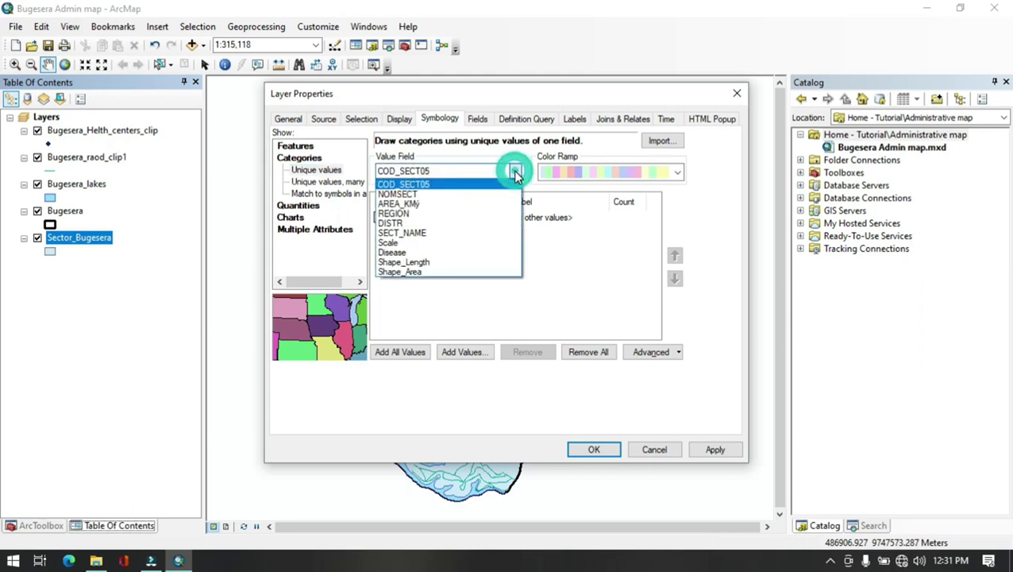
pyautogui.click(406, 232)
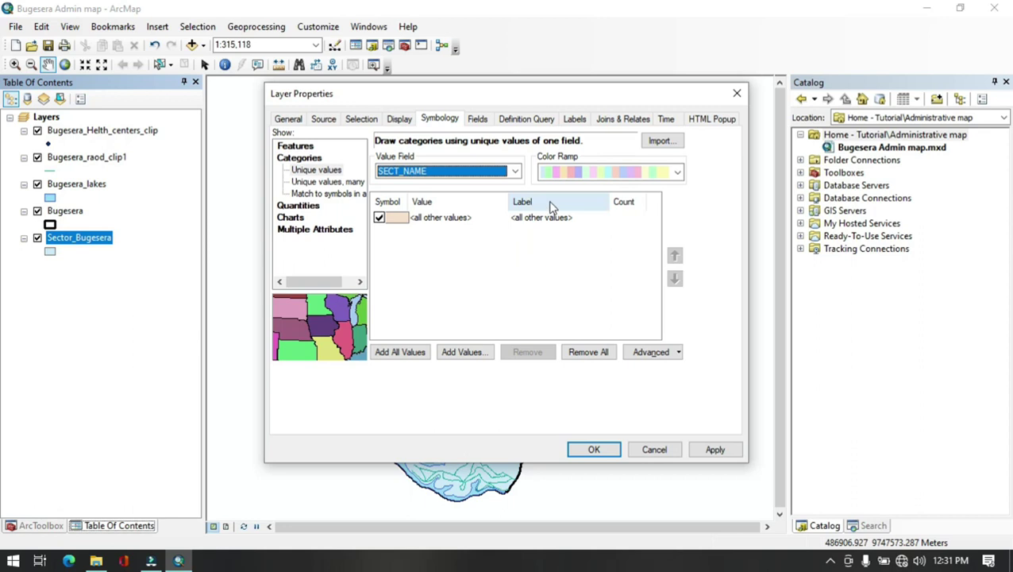
pyautogui.click(676, 172)
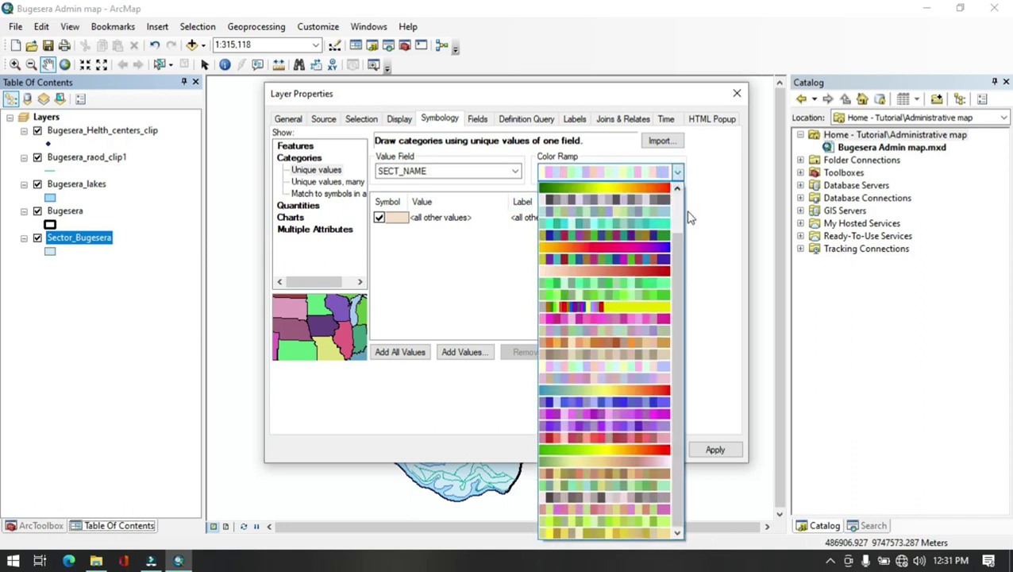
pyautogui.click(616, 475)
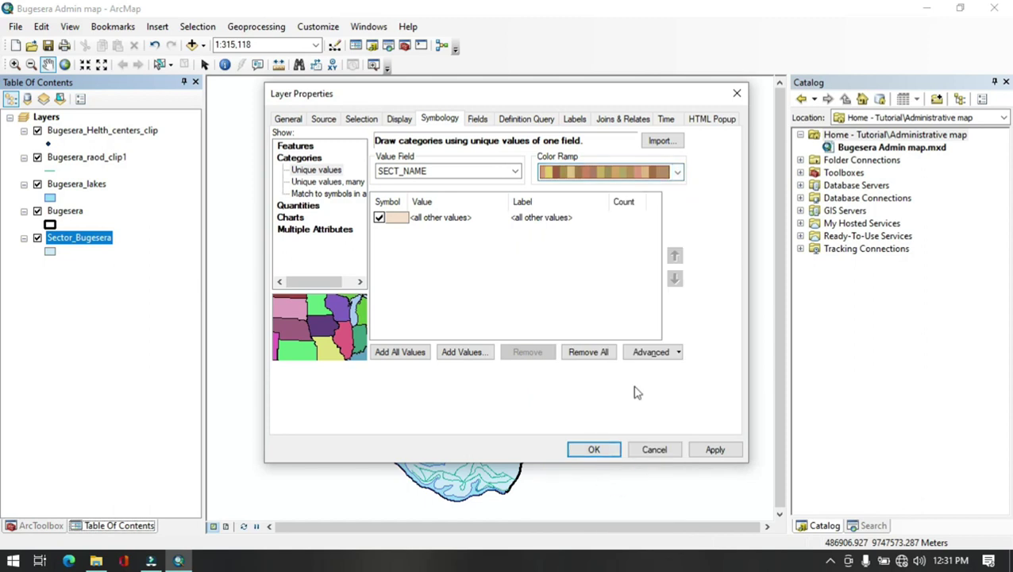
# Exclude the all other values class, add all SECT_NAME values, and apply the symbology to the Sector_Bugesera layer
pyautogui.click(379, 218)
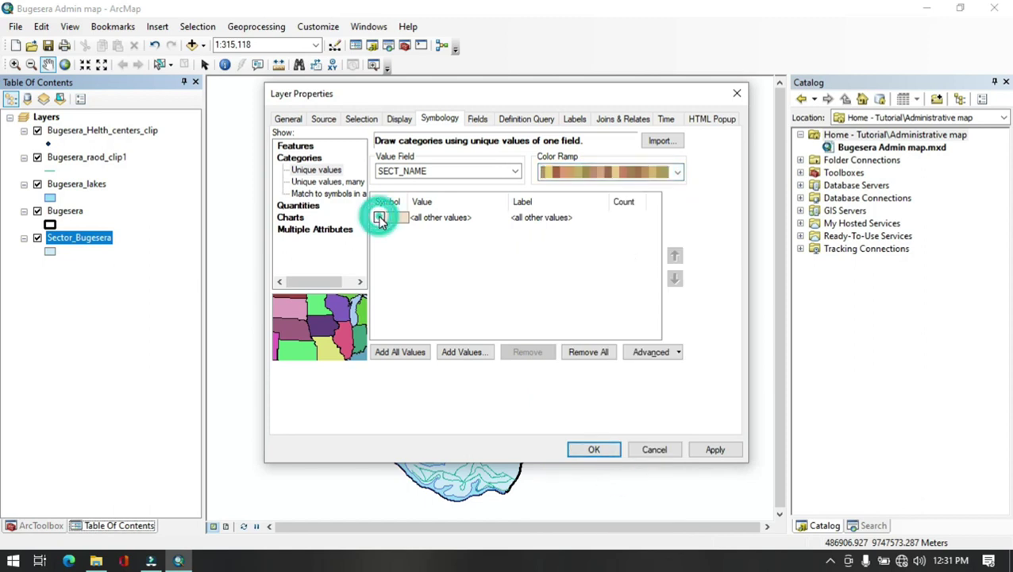
pyautogui.click(398, 354)
pyautogui.scroll(-3, 418, 262)
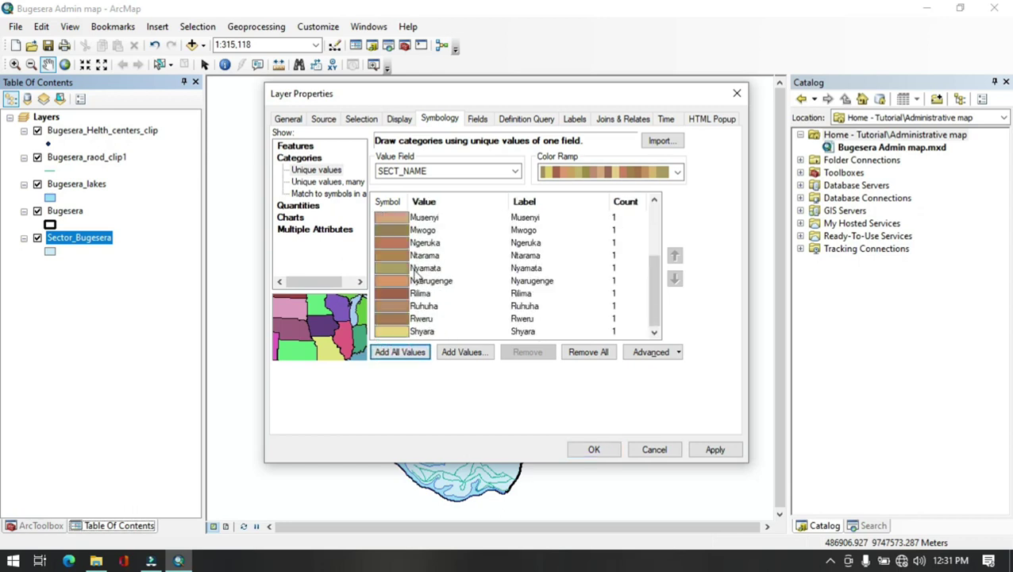
pyautogui.scroll(3, 418, 262)
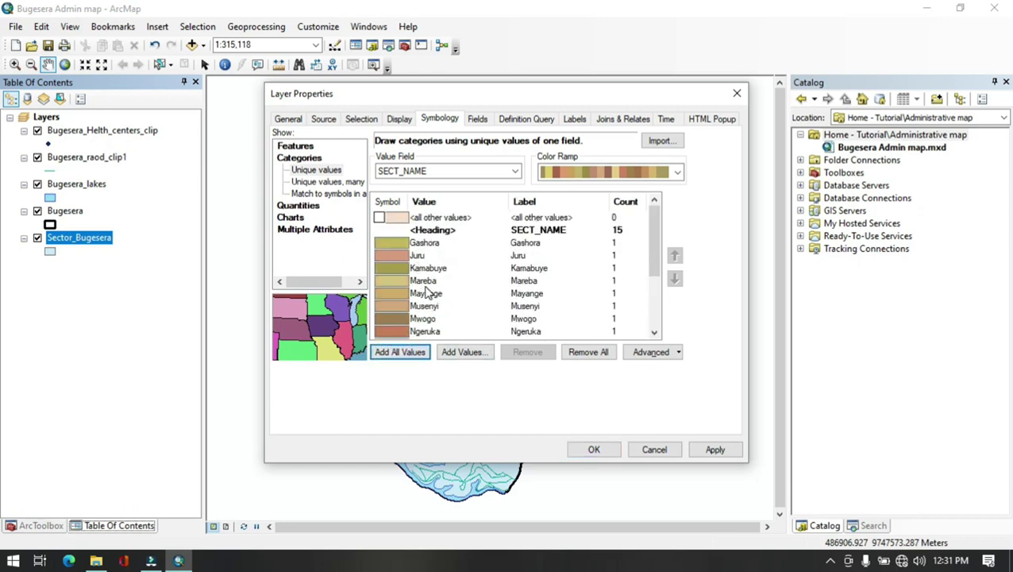
pyautogui.scroll(-2, 421, 290)
pyautogui.scroll(2, 418, 293)
pyautogui.scroll(-3, 586, 288)
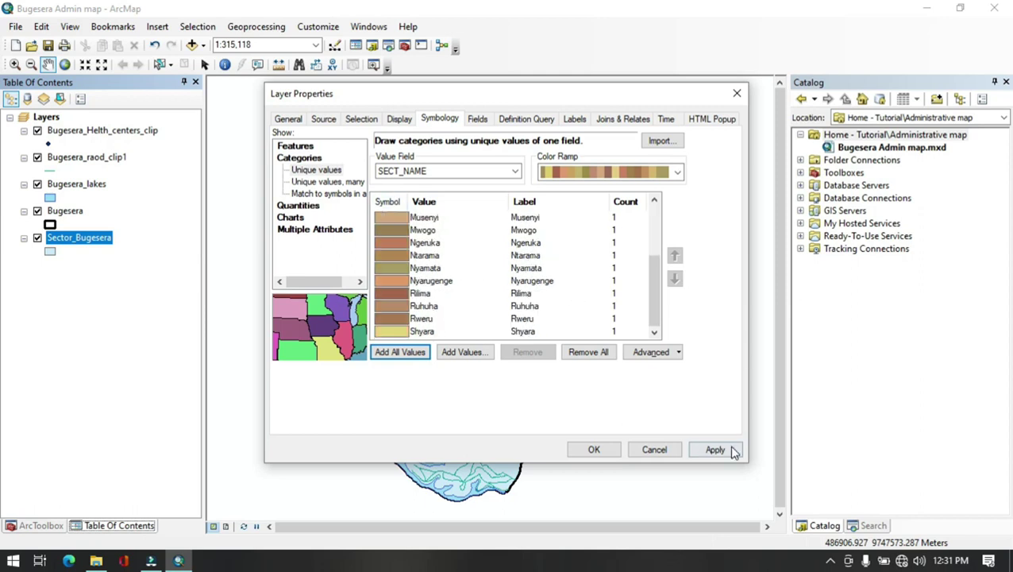
pyautogui.click(730, 449)
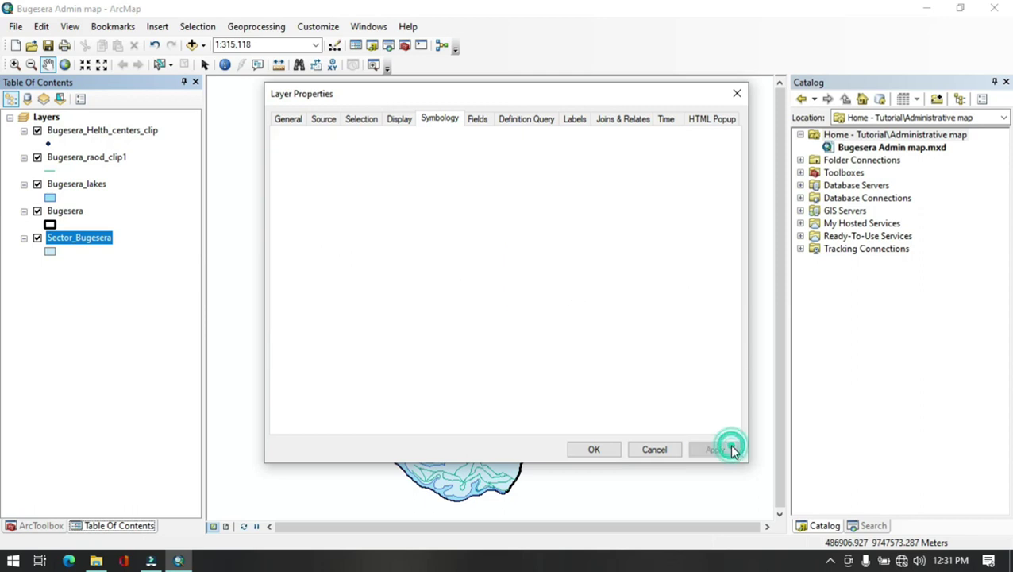
pyautogui.click(592, 450)
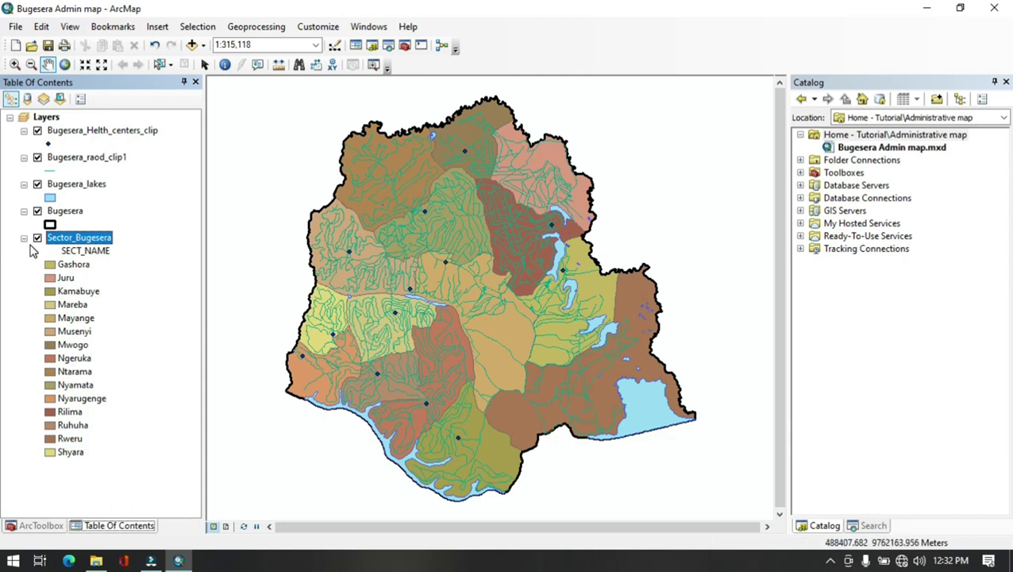
# Hide the Bugesera_raod_clip1 layer and add the Roads feature class from the Infrastructure dataset of Data2020.gdb
pyautogui.click(37, 158)
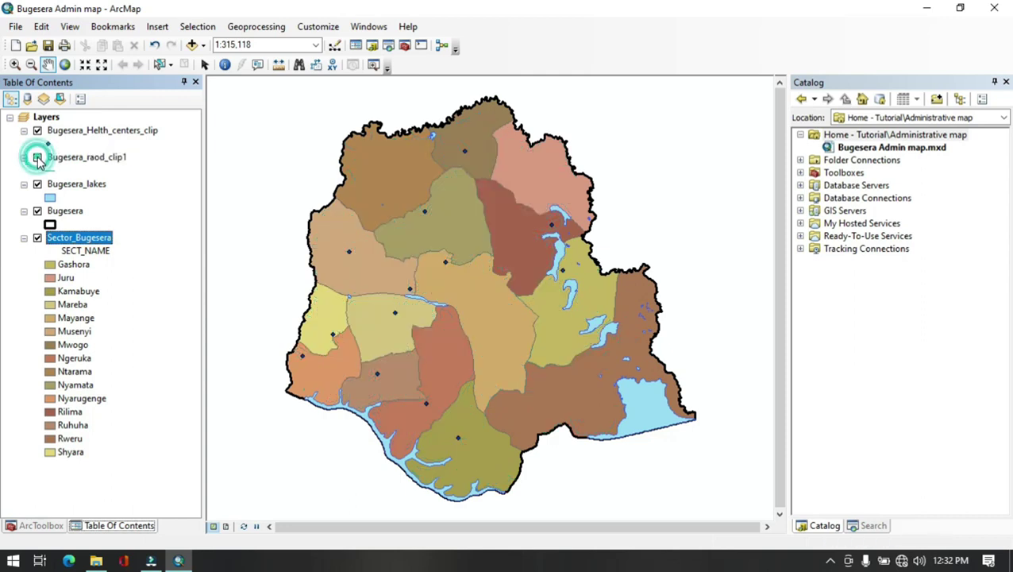
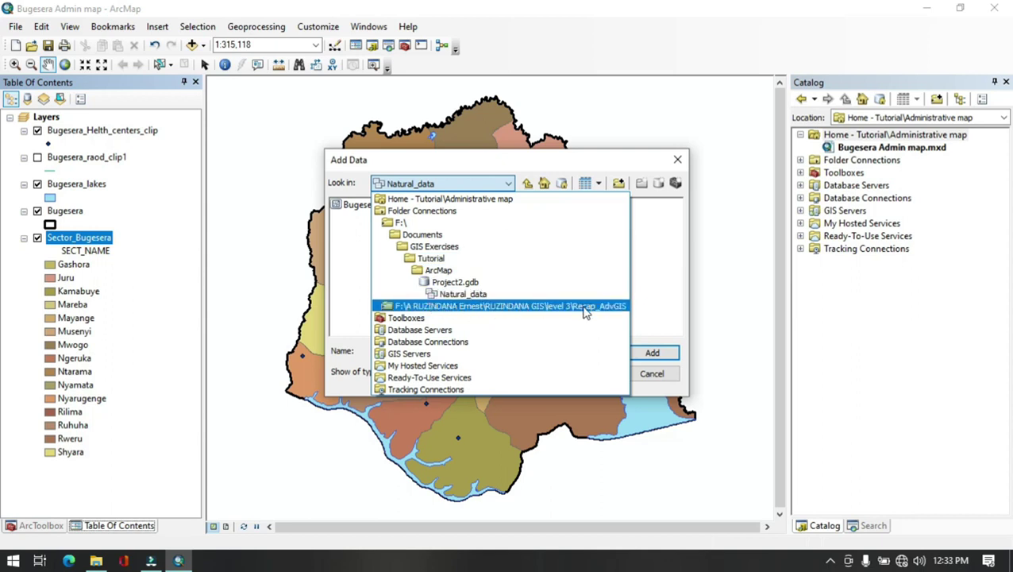
pyautogui.click(609, 307)
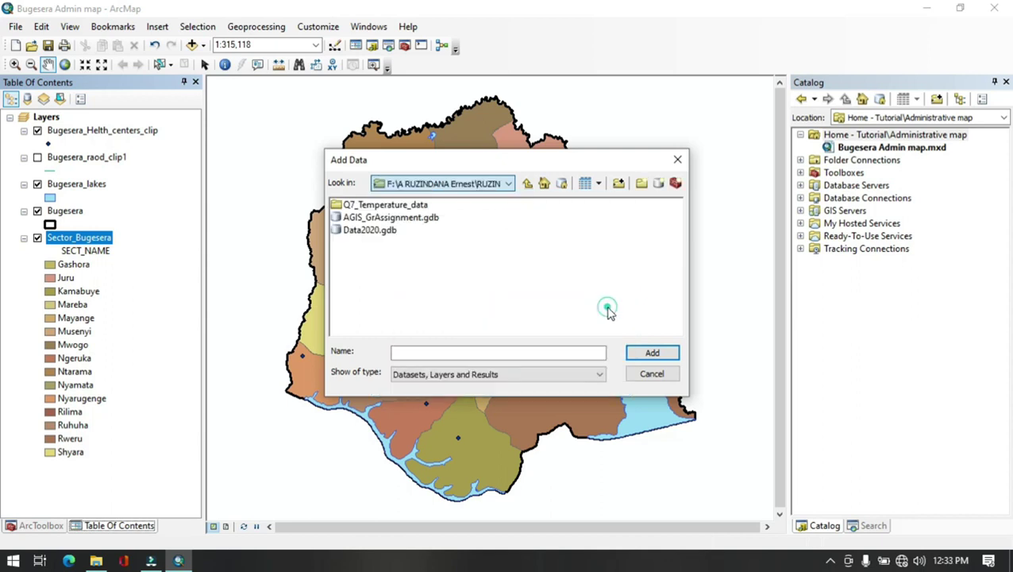
pyautogui.doubleClick(373, 230)
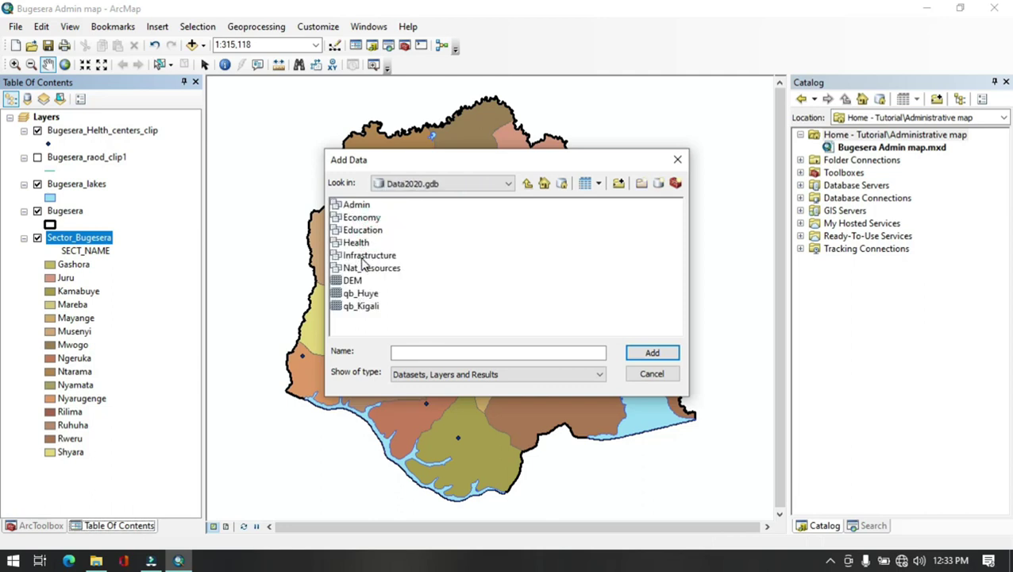
pyautogui.doubleClick(367, 255)
pyautogui.click(354, 204)
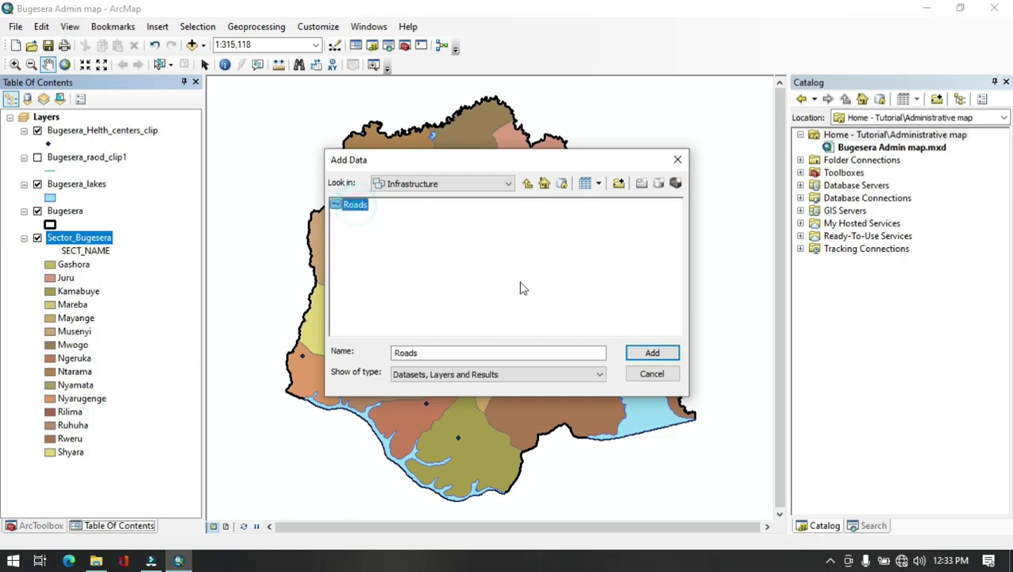
pyautogui.click(650, 353)
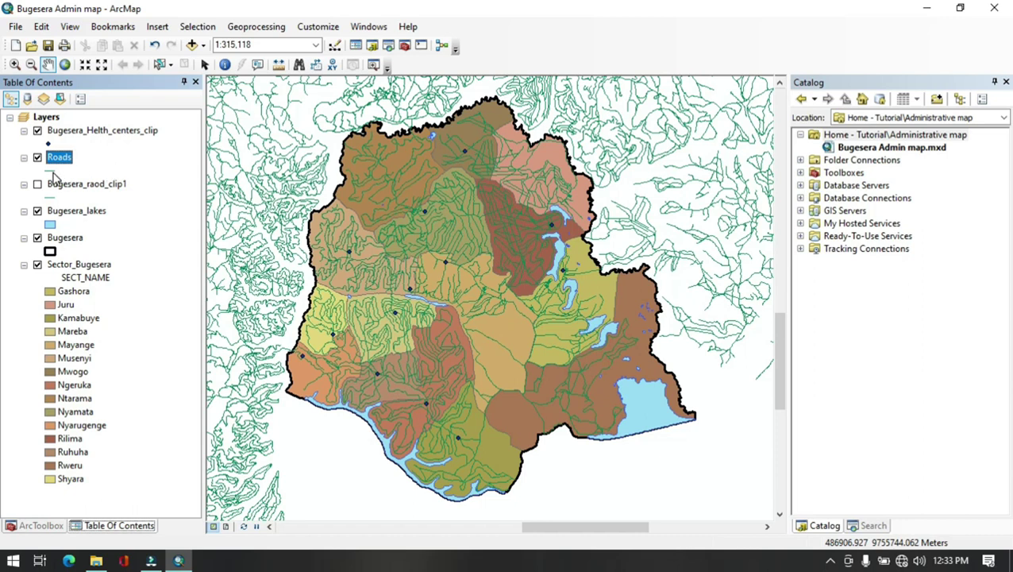
# Select the features of the Roads layer by attributes with the query TYPE_ROUTE = '1'
pyautogui.click(197, 27)
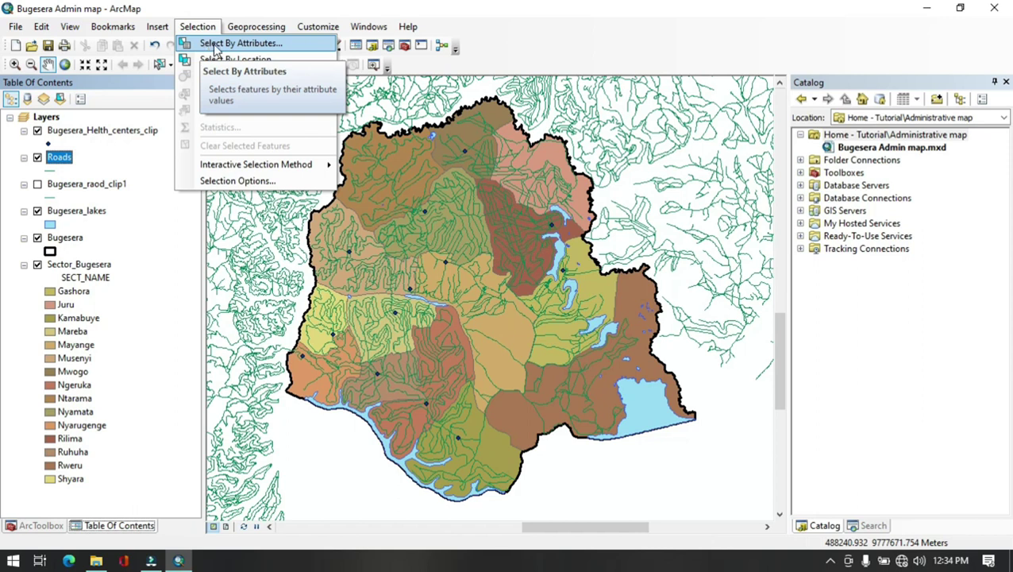
pyautogui.click(214, 44)
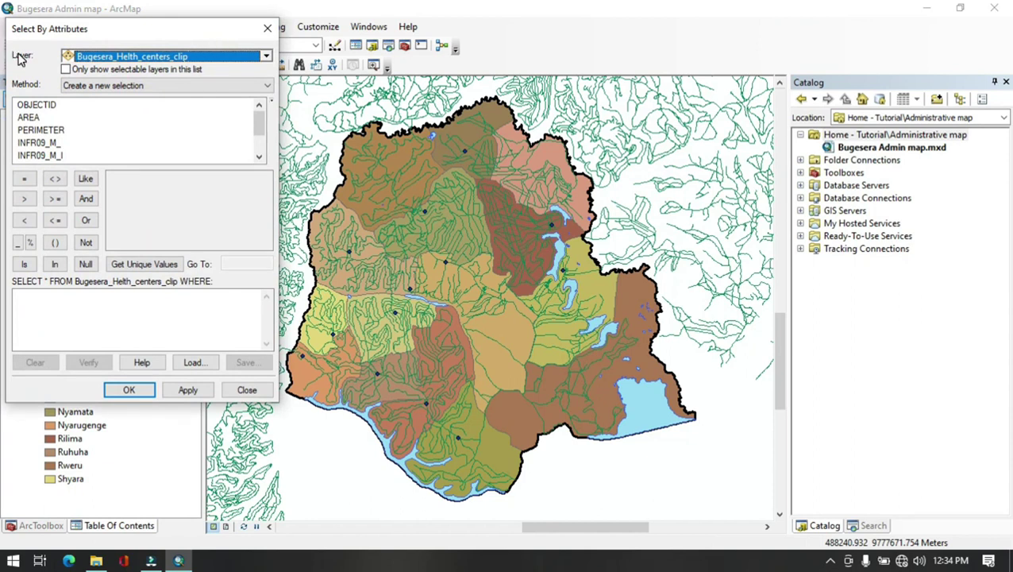
pyautogui.click(213, 57)
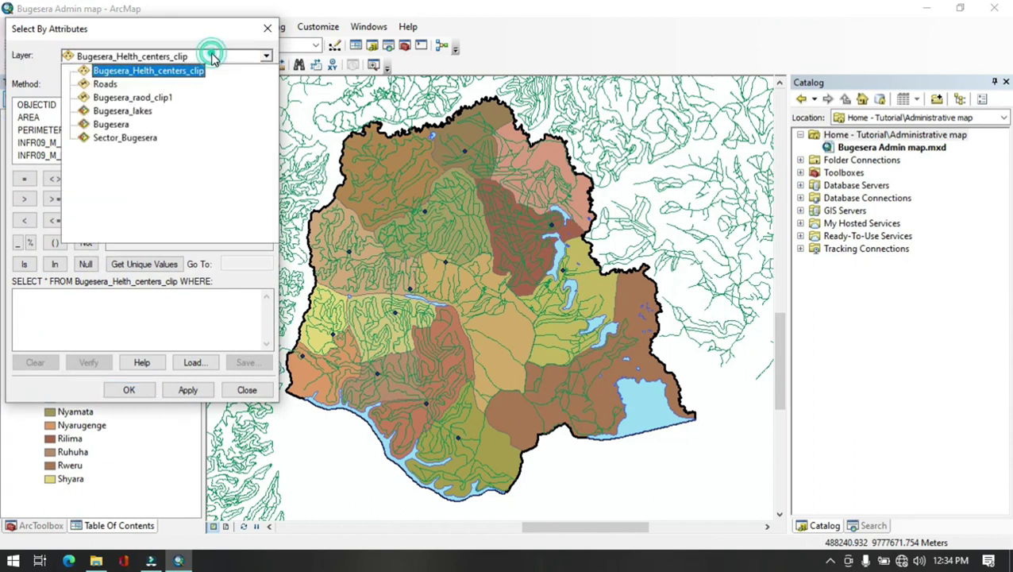
pyautogui.click(106, 86)
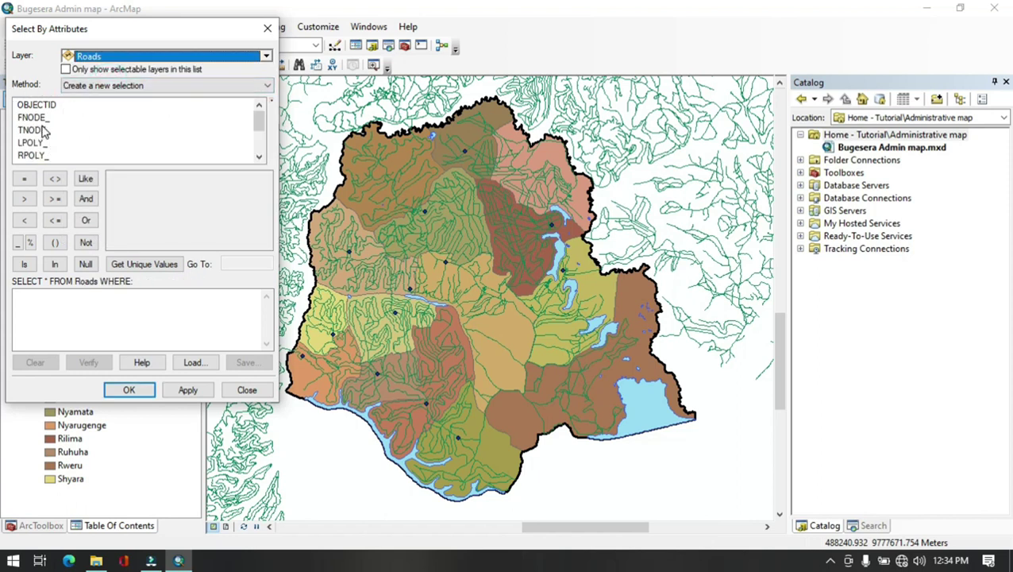
pyautogui.scroll(-2, 46, 141)
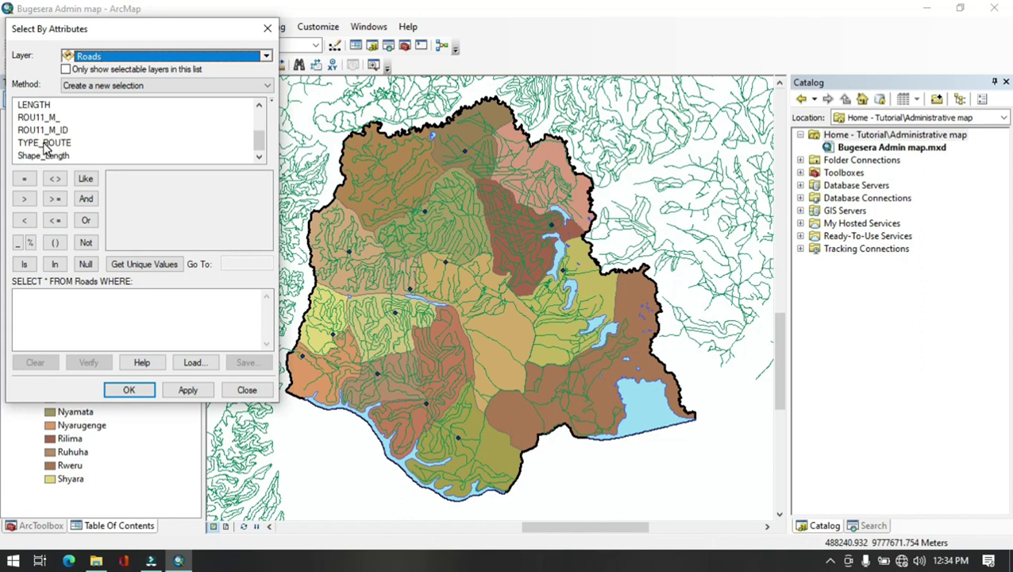
pyautogui.doubleClick(46, 143)
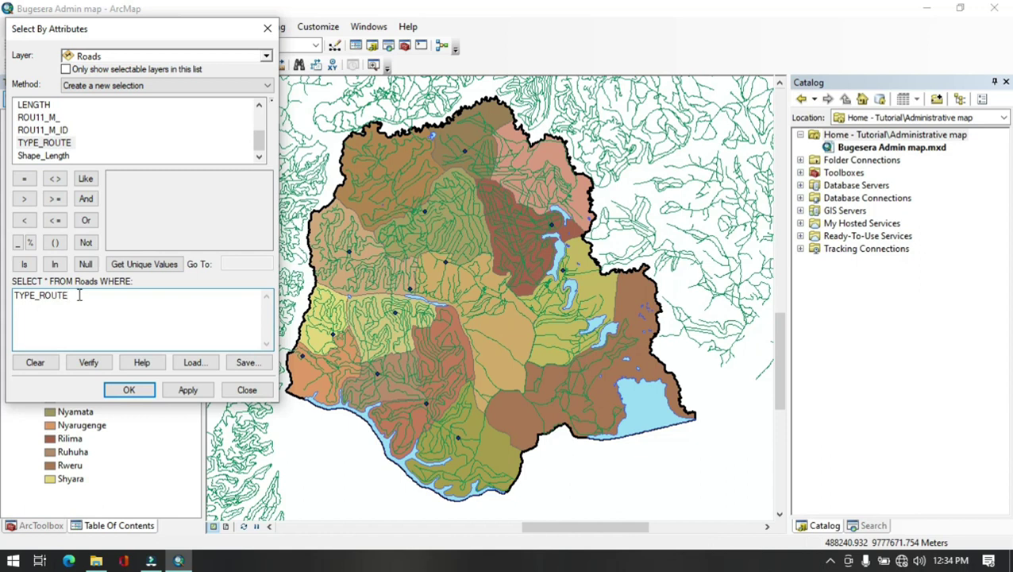
pyautogui.click(24, 177)
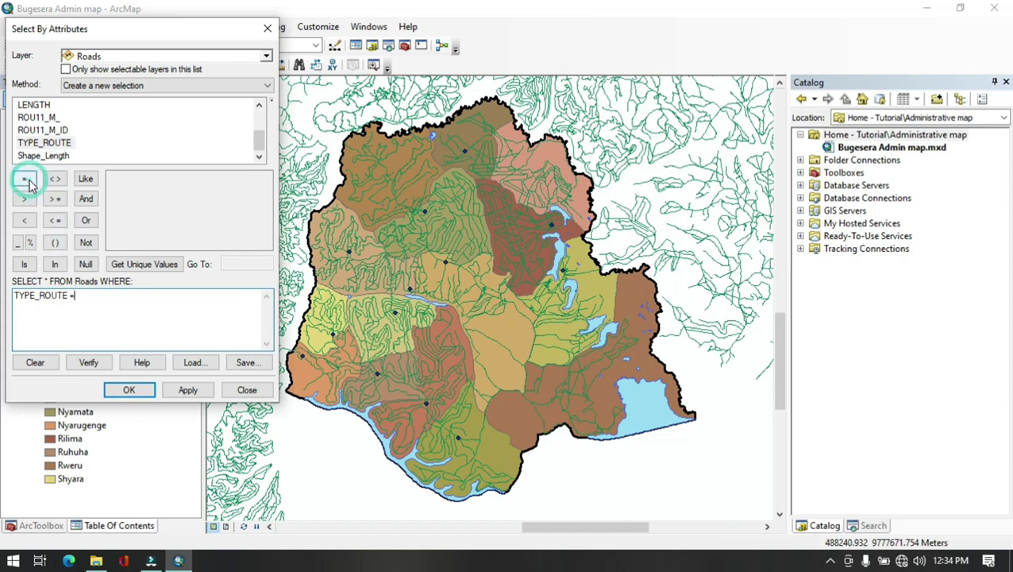
pyautogui.click(144, 267)
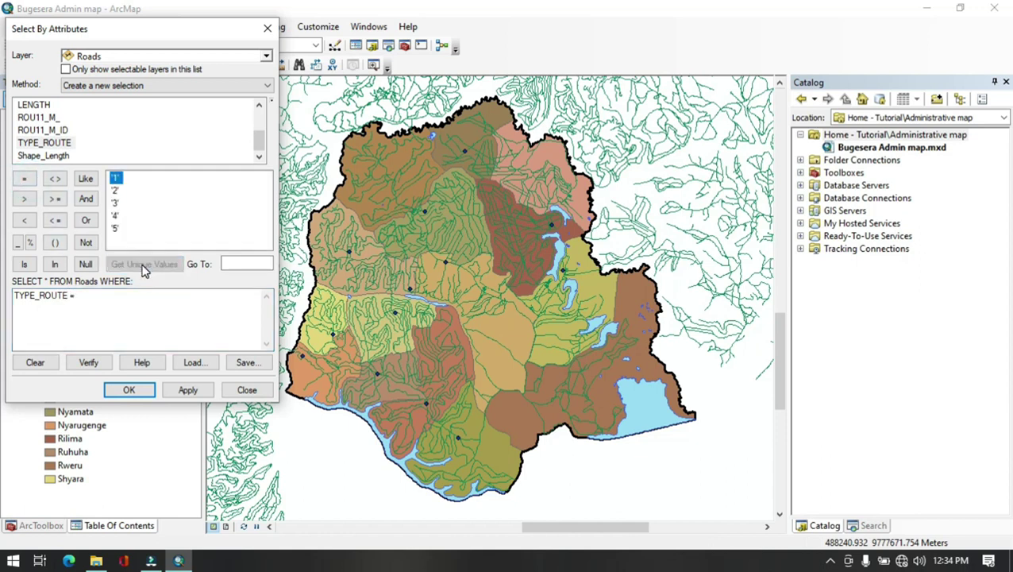
pyautogui.doubleClick(116, 178)
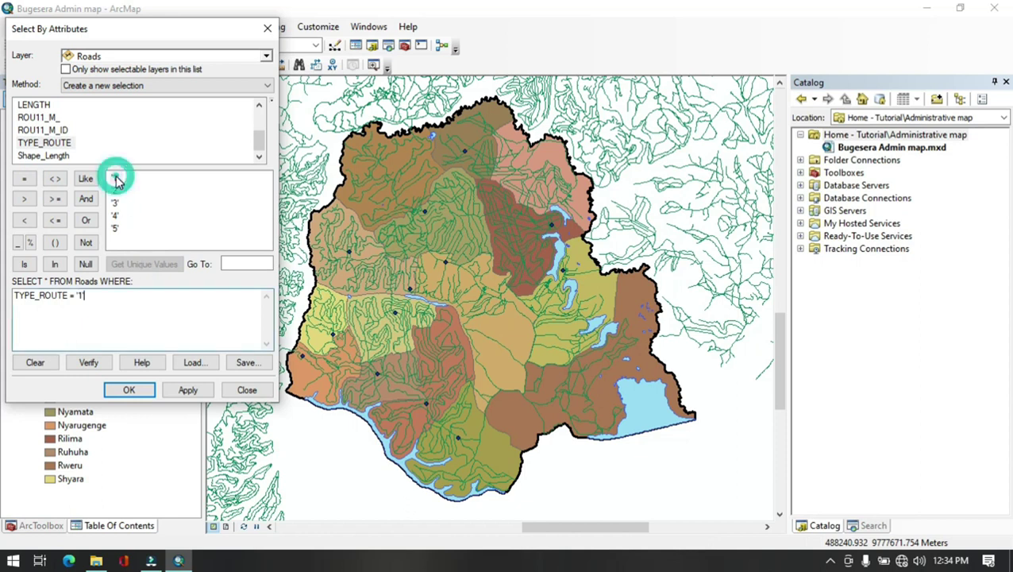
pyautogui.click(188, 390)
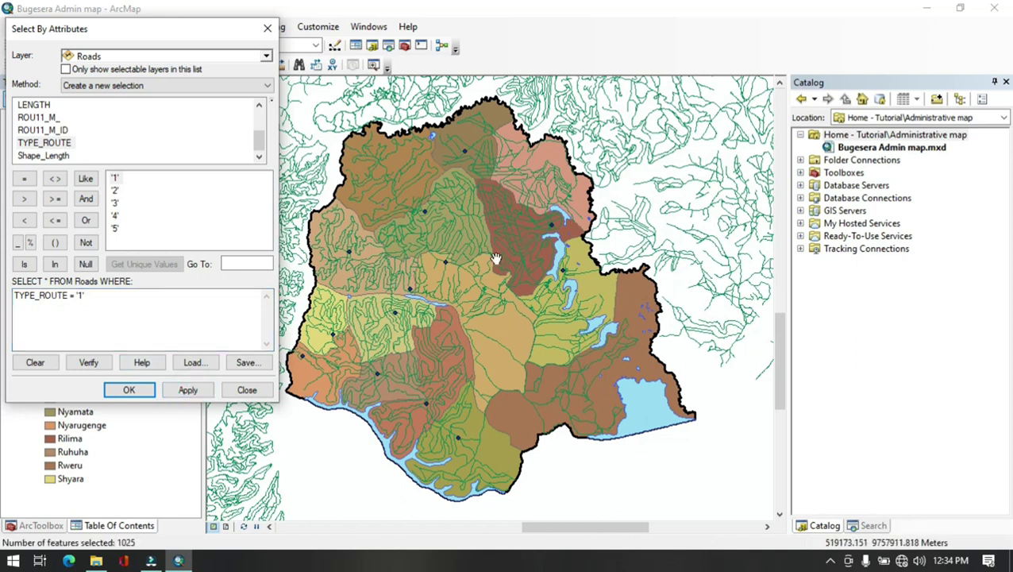
# Change the Roads attribute query to TYPE_ROUTE = '2' and apply it as the final selection
pyautogui.doubleClick(77, 295)
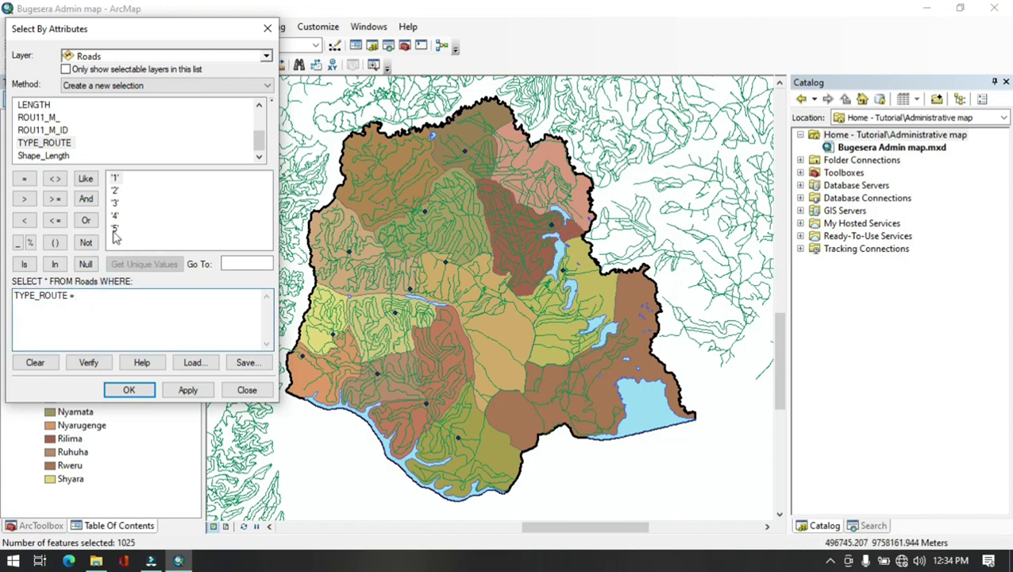
pyautogui.doubleClick(116, 190)
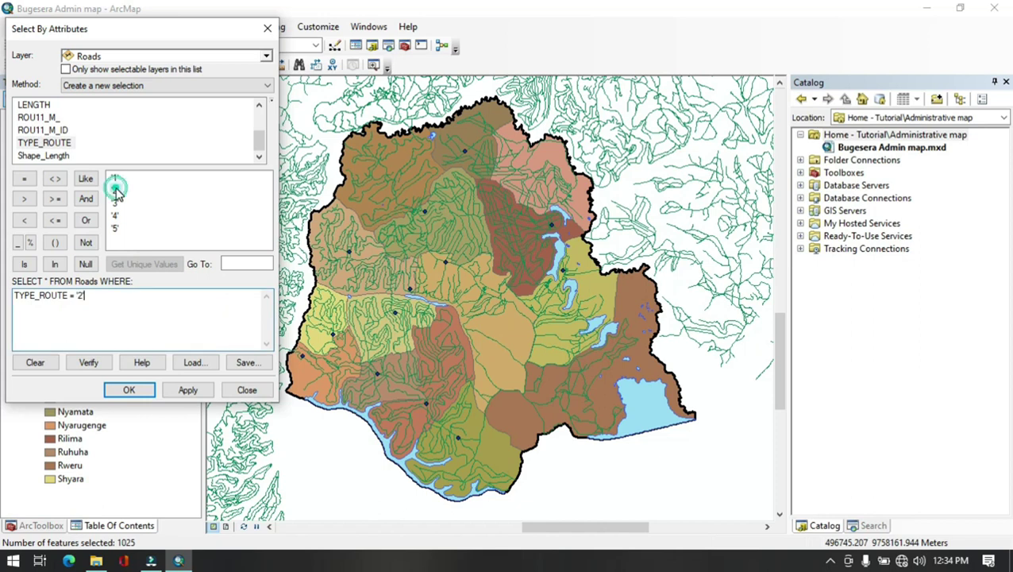
pyautogui.moveTo(80, 297); pyautogui.dragTo(11, 300)
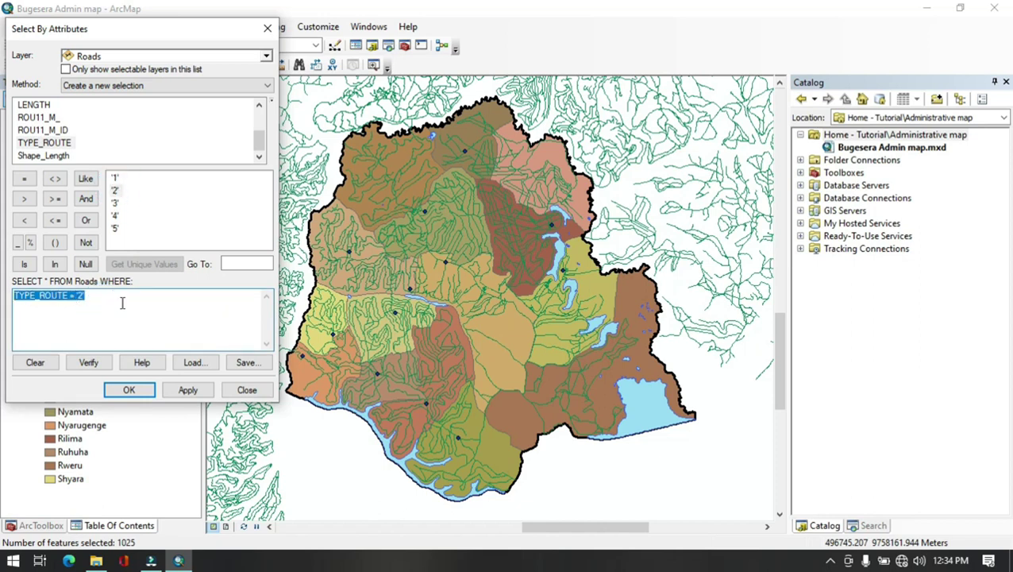
pyautogui.click(188, 390)
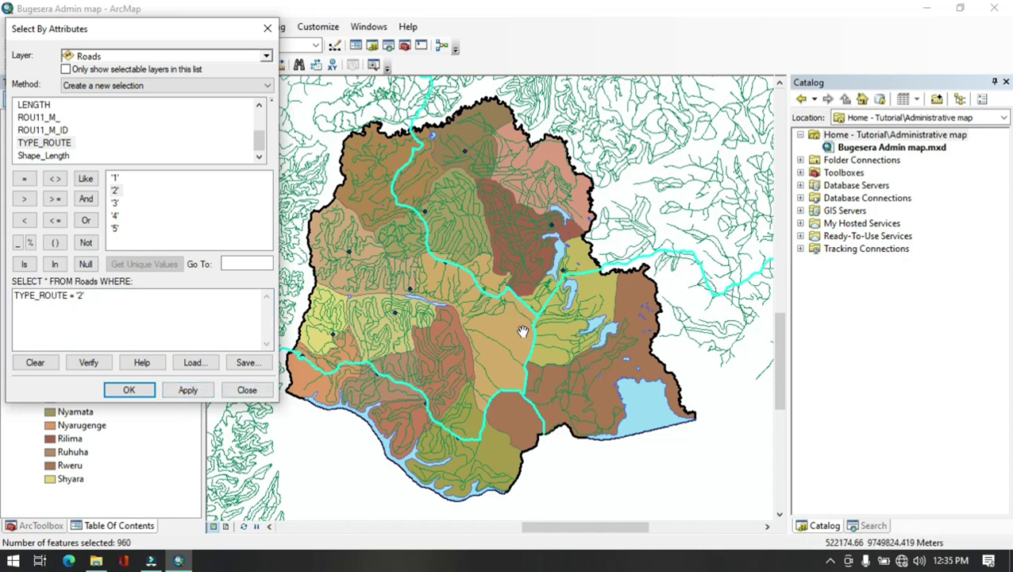
pyautogui.click(127, 390)
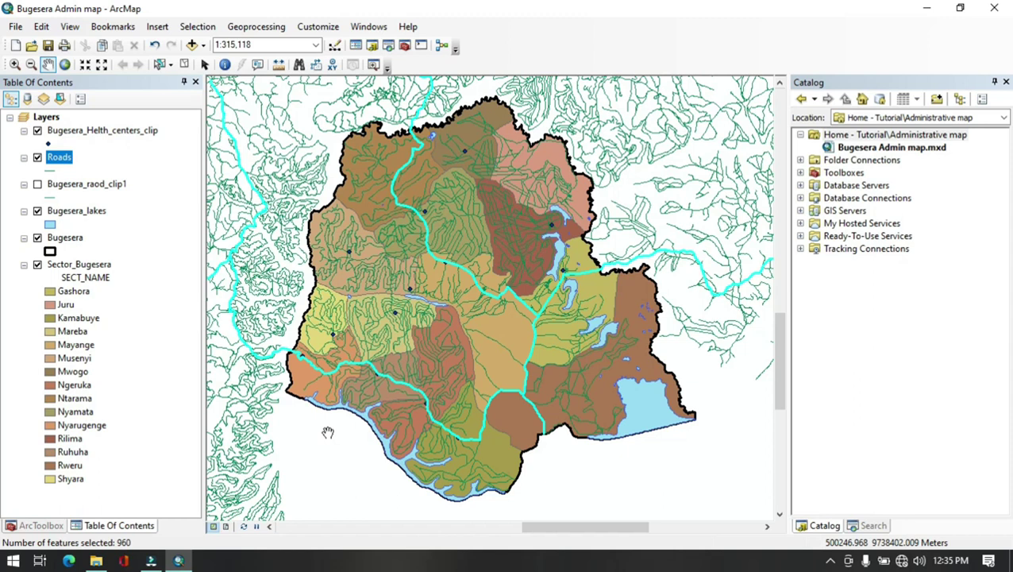
# Set up the Clip analysis tool with Roads as input features and Bugesera as clip features
pyautogui.click(404, 46)
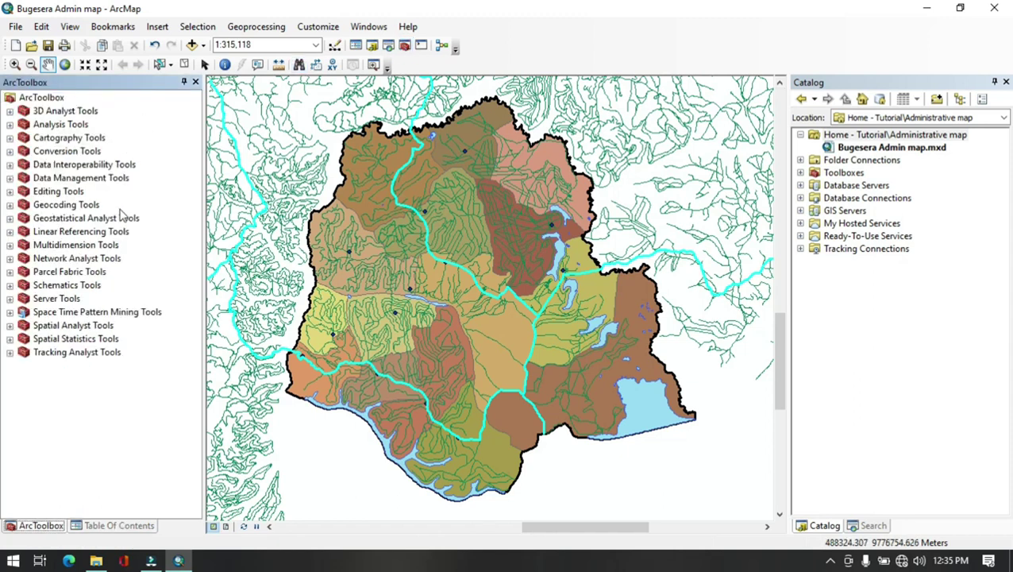
pyautogui.click(9, 124)
pyautogui.doubleClick(61, 137)
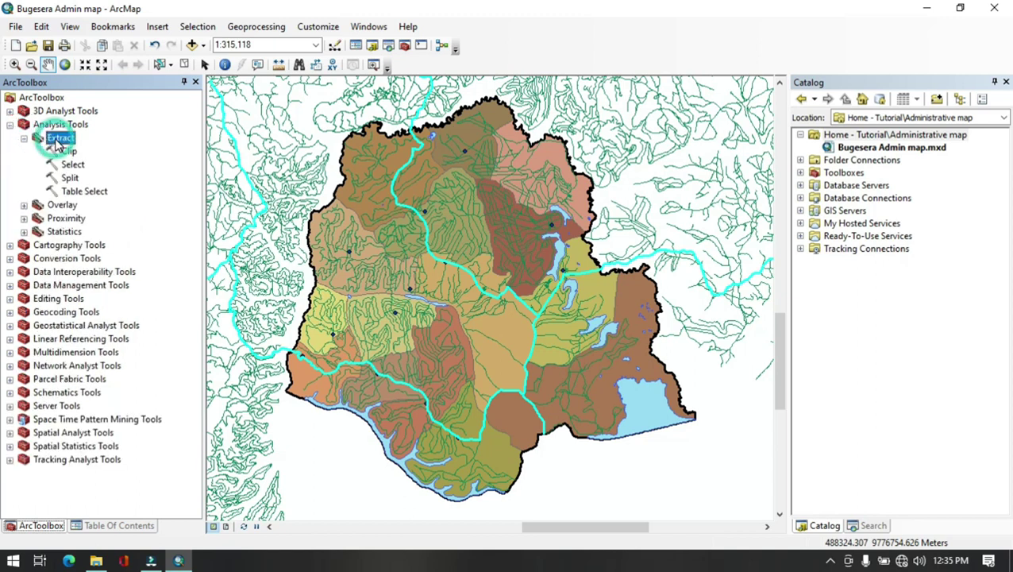
pyautogui.doubleClick(69, 152)
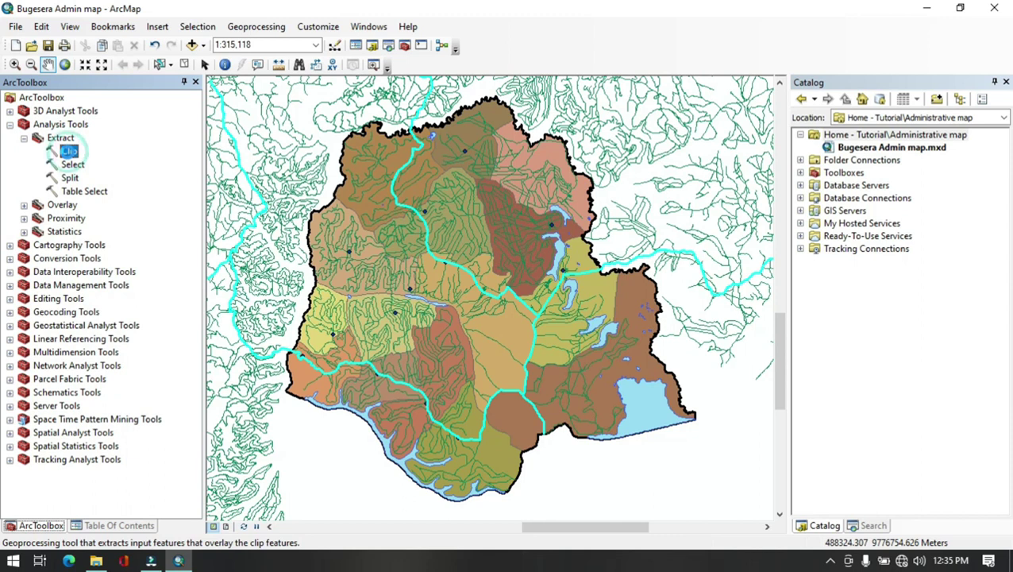
pyautogui.click(407, 74)
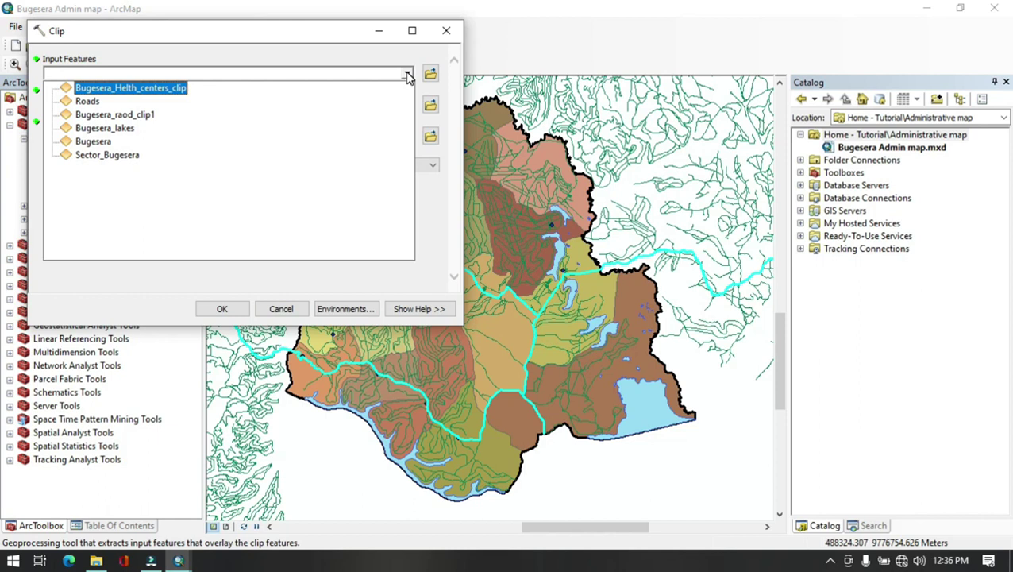
pyautogui.click(87, 101)
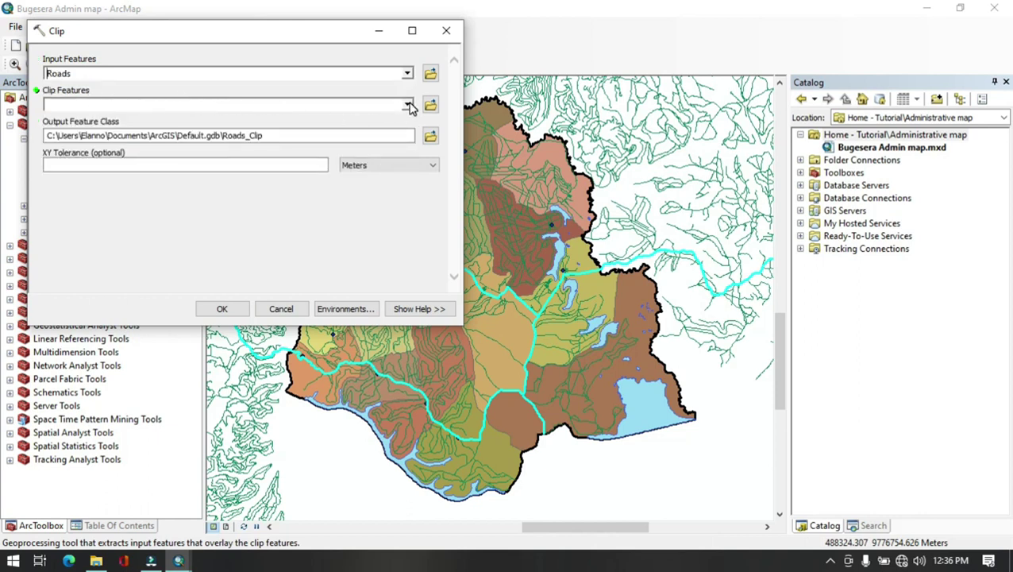
pyautogui.click(408, 106)
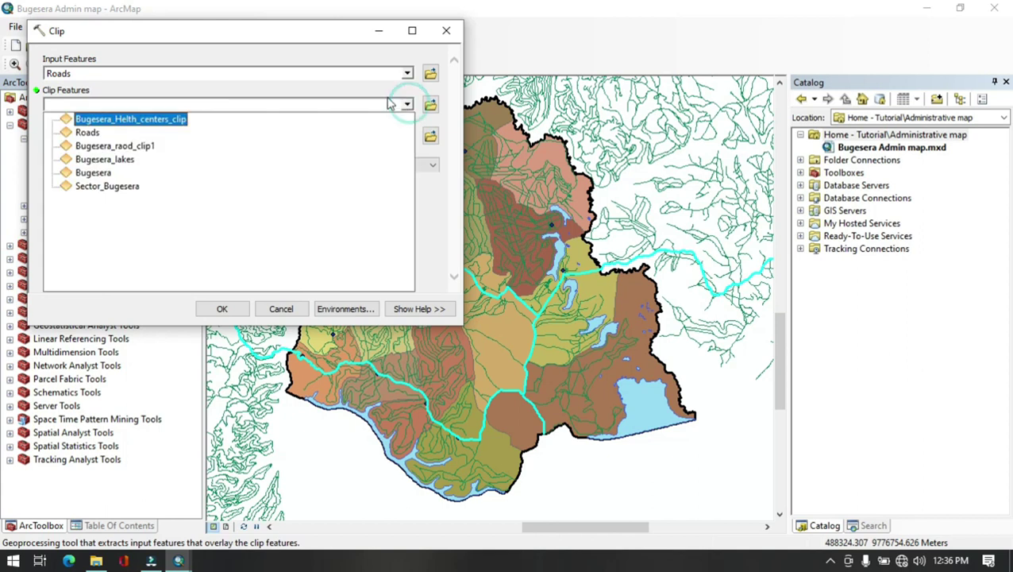
pyautogui.click(101, 173)
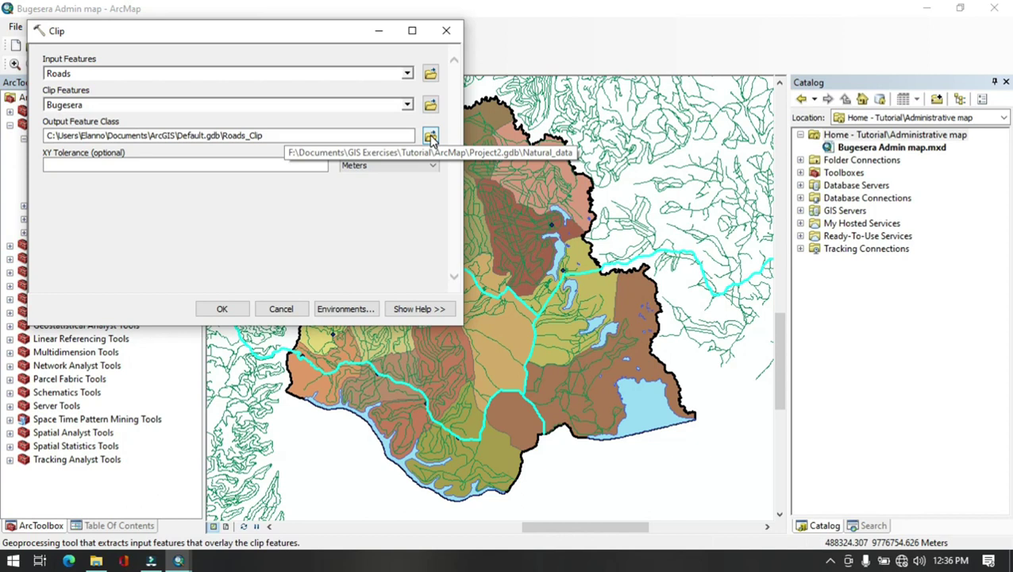
# Save the clip output as Bugesera_paved_roads in the Infrastructure dataset of Project2.gdb and run the clip
pyautogui.click(431, 137)
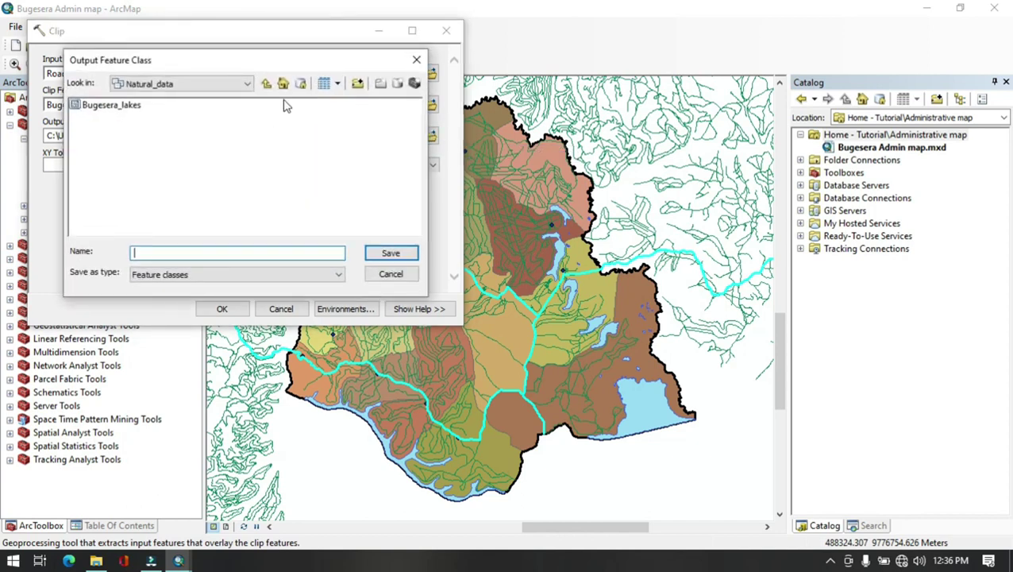
pyautogui.click(266, 83)
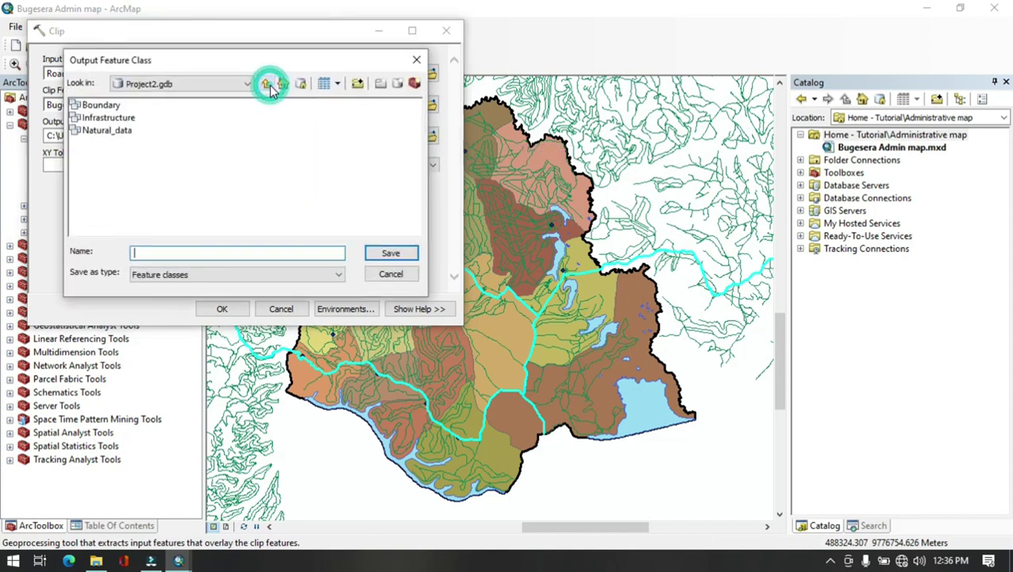
pyautogui.doubleClick(104, 119)
pyautogui.click(167, 255)
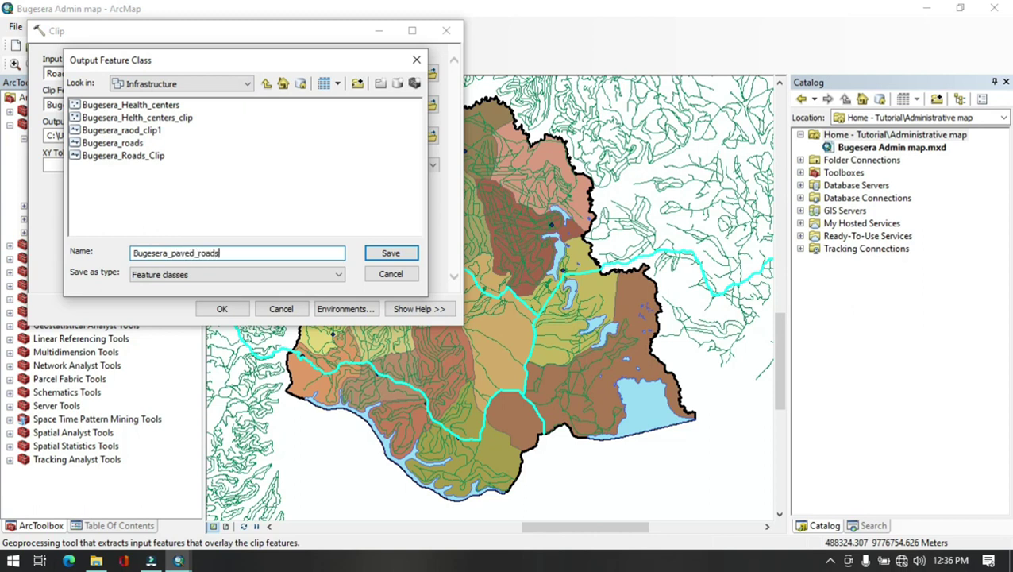
pyautogui.click(391, 253)
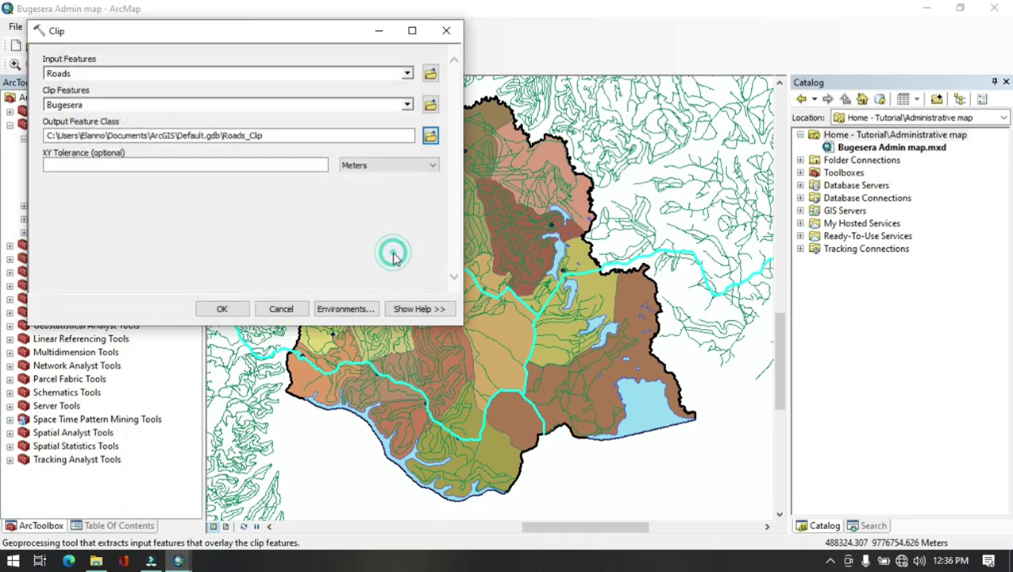
pyautogui.click(222, 309)
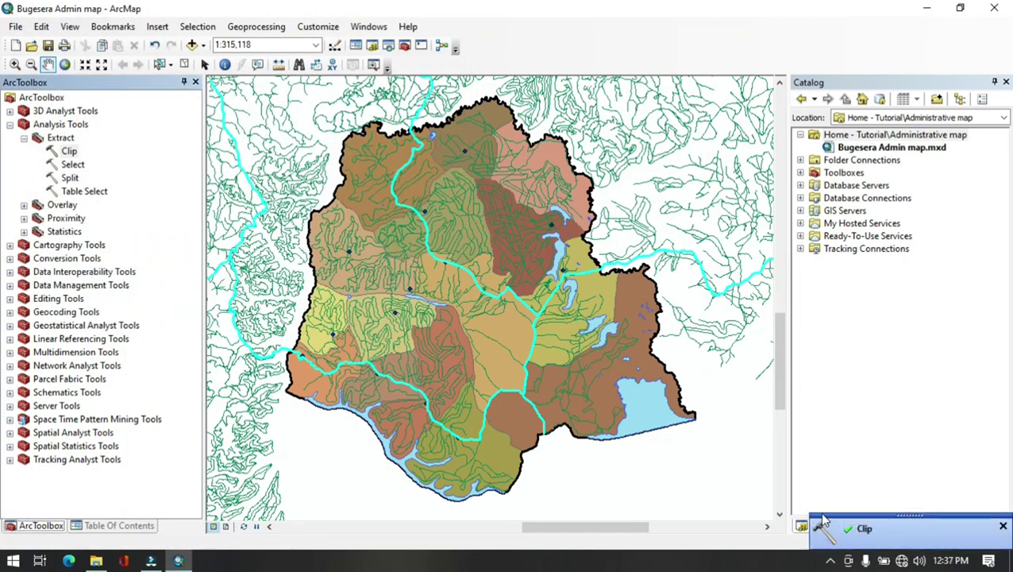
pyautogui.click(136, 527)
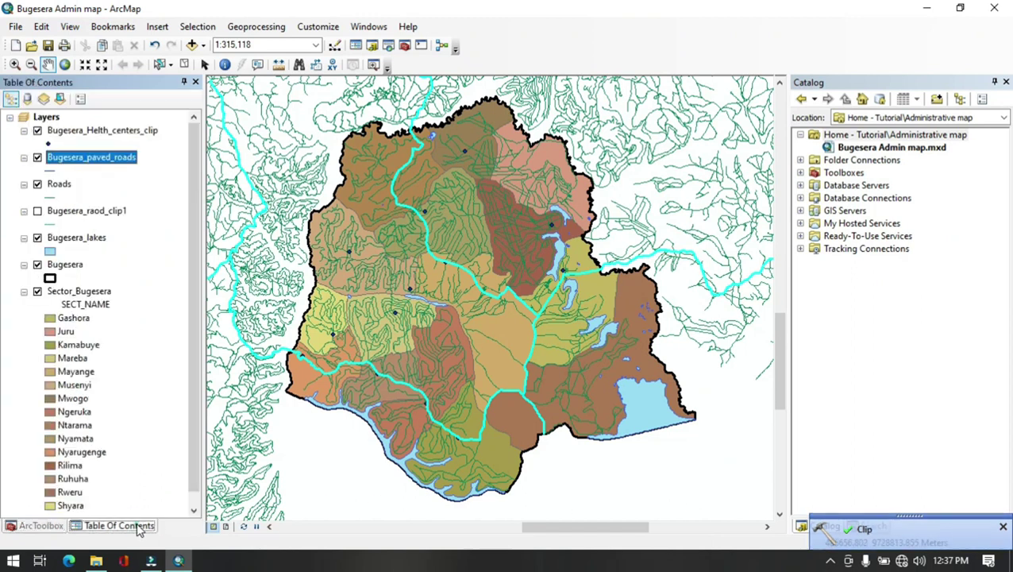
pyautogui.click(86, 171)
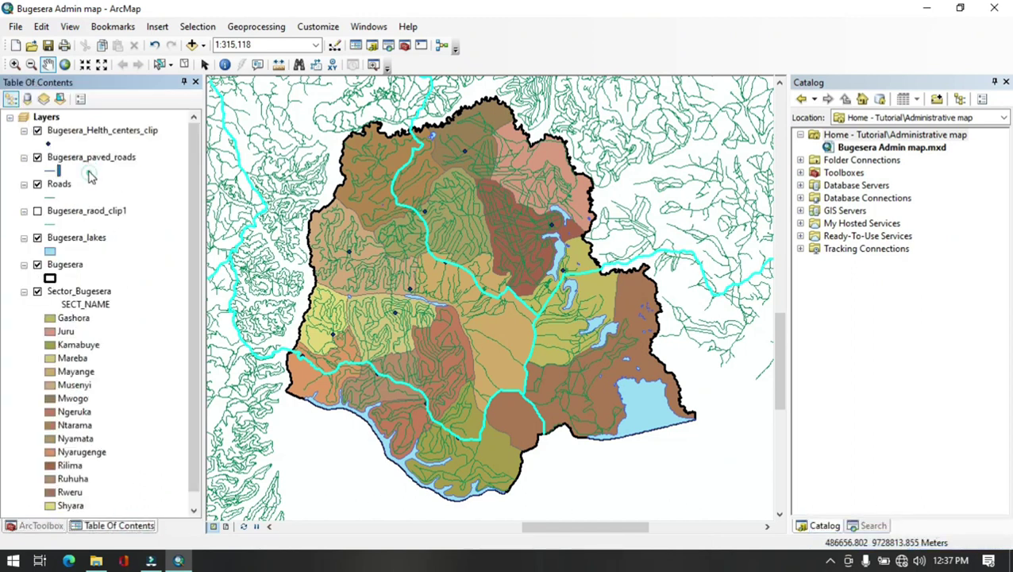
# Turn off the visibility of the original Roads layer, leaving Bugesera_paved_roads displayed
pyautogui.click(89, 158)
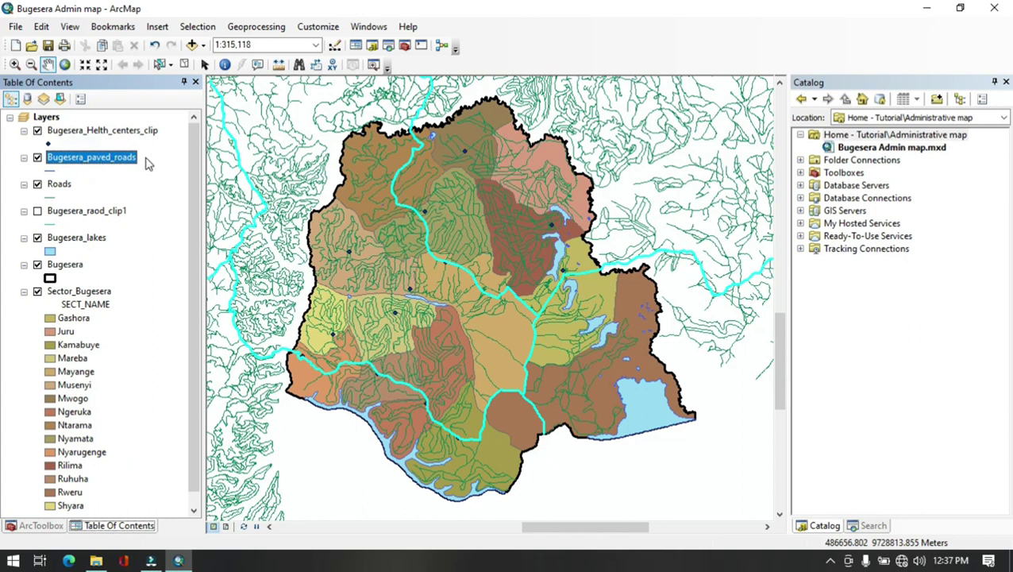
pyautogui.keyDown('ctrl'); pyautogui.click(40, 188); pyautogui.keyUp('ctrl')
pyautogui.click(38, 184)
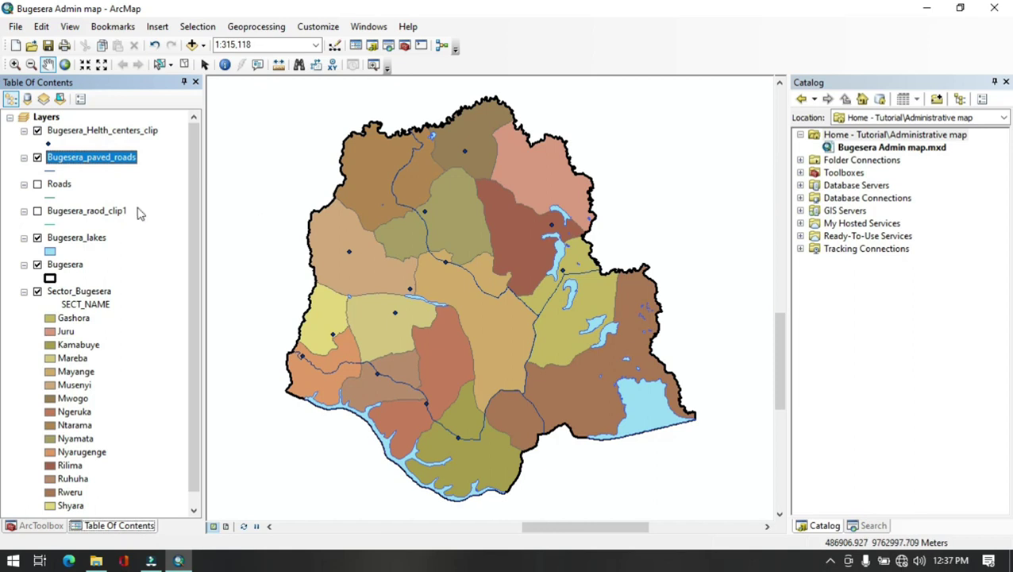
# Symbolize the Bugesera_paved_roads layer with the red Highway Ramp line symbol
pyautogui.click(52, 170)
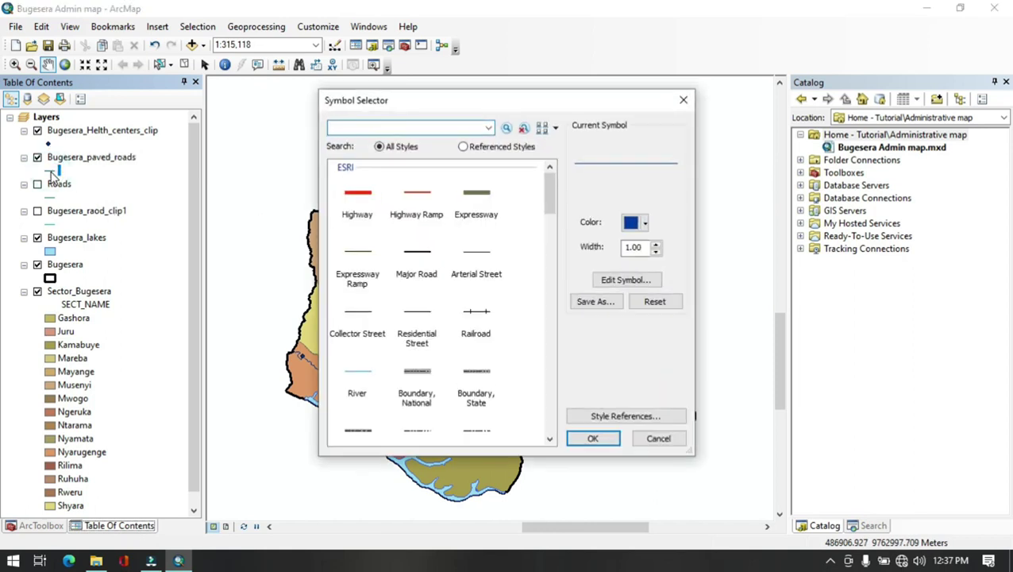
pyautogui.click(417, 200)
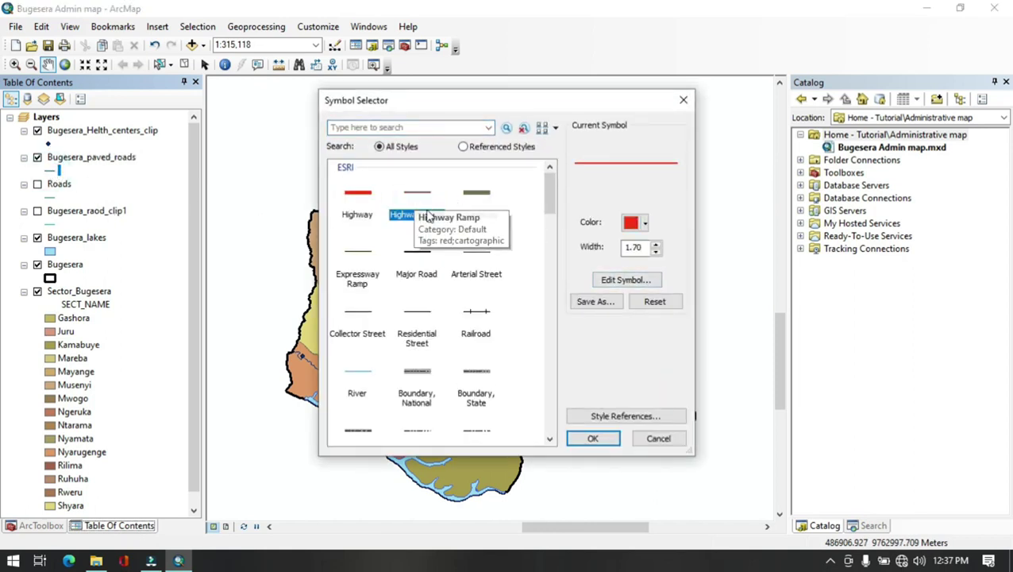
pyautogui.click(593, 439)
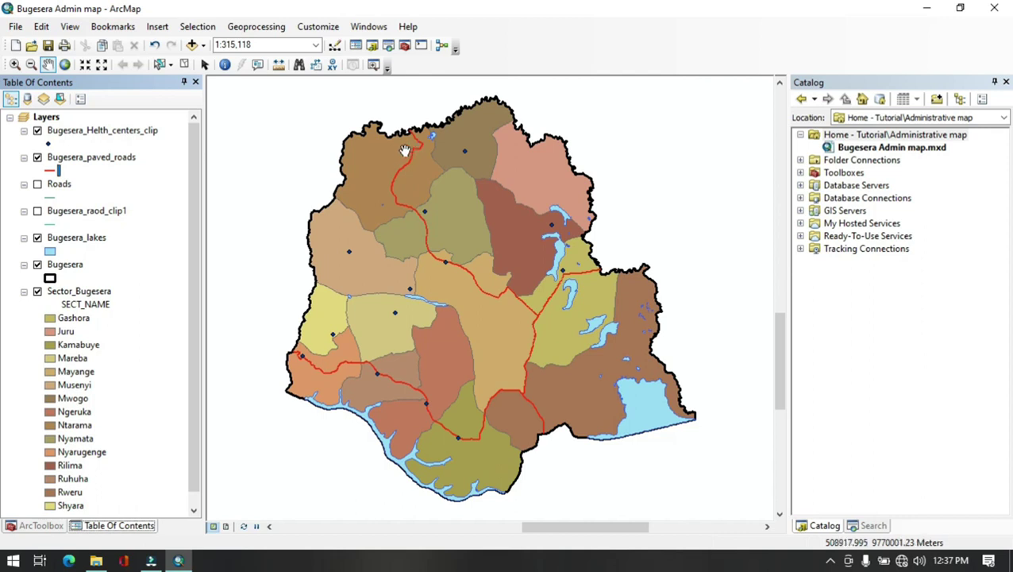
# Symbolize the Bugesera_Helth_centers_clip layer with the Cross 4 marker at size 12 in red
pyautogui.click(49, 145)
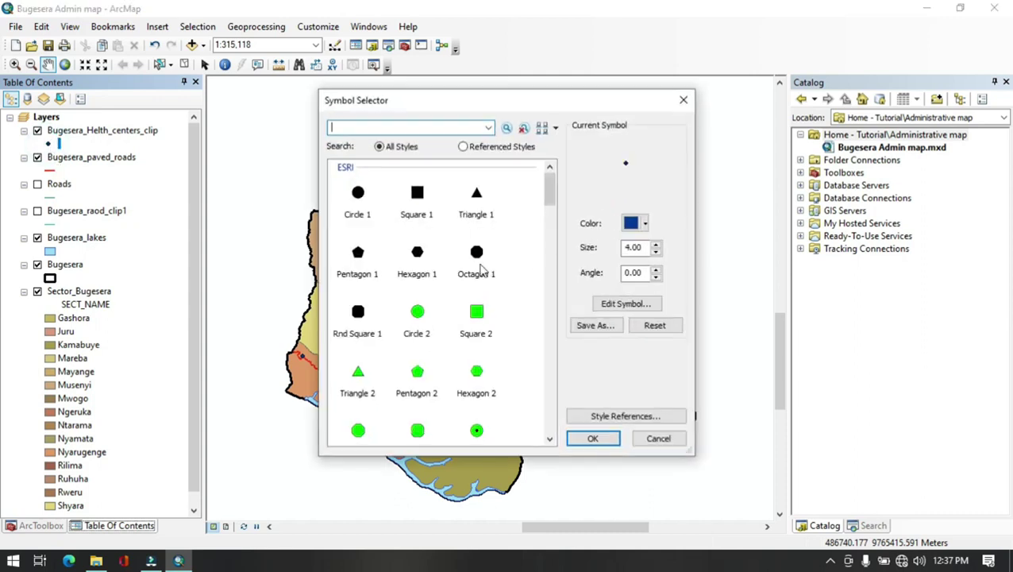
pyautogui.scroll(-3, 468, 270)
pyautogui.scroll(-3, 454, 287)
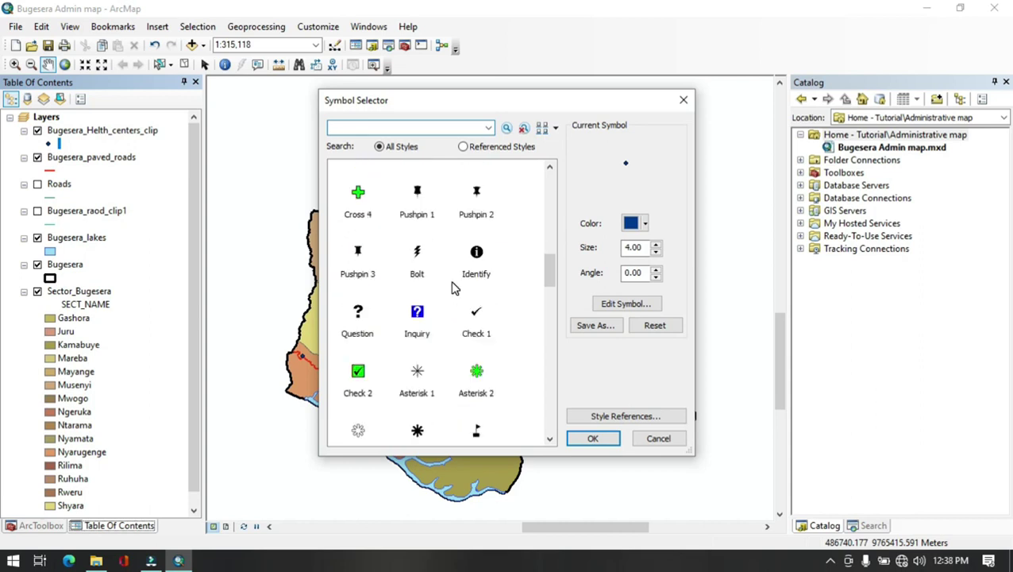
pyautogui.scroll(2, 454, 287)
pyautogui.click(358, 283)
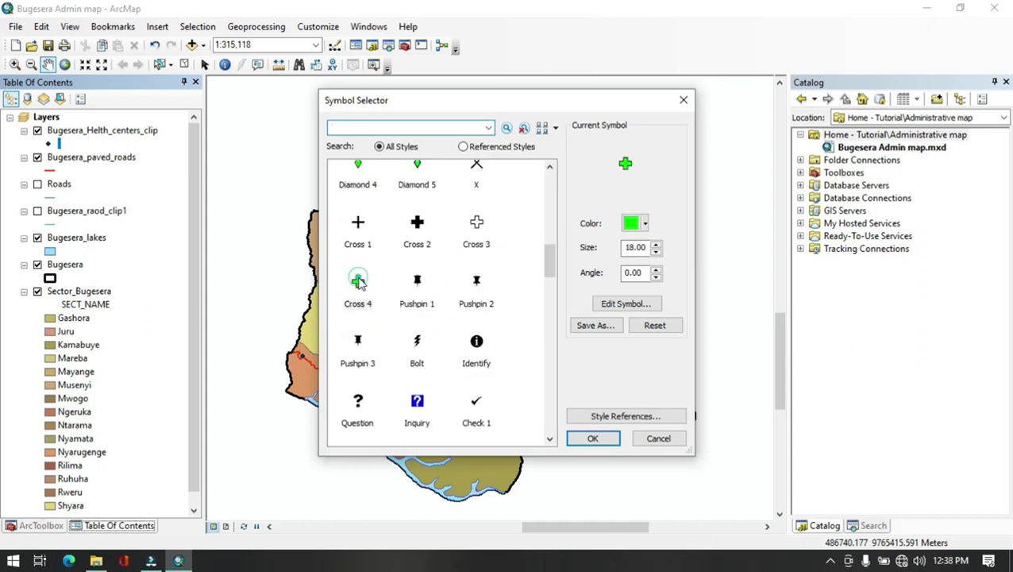
pyautogui.doubleClick(655, 254)
pyautogui.click(656, 253)
pyautogui.click(656, 253)
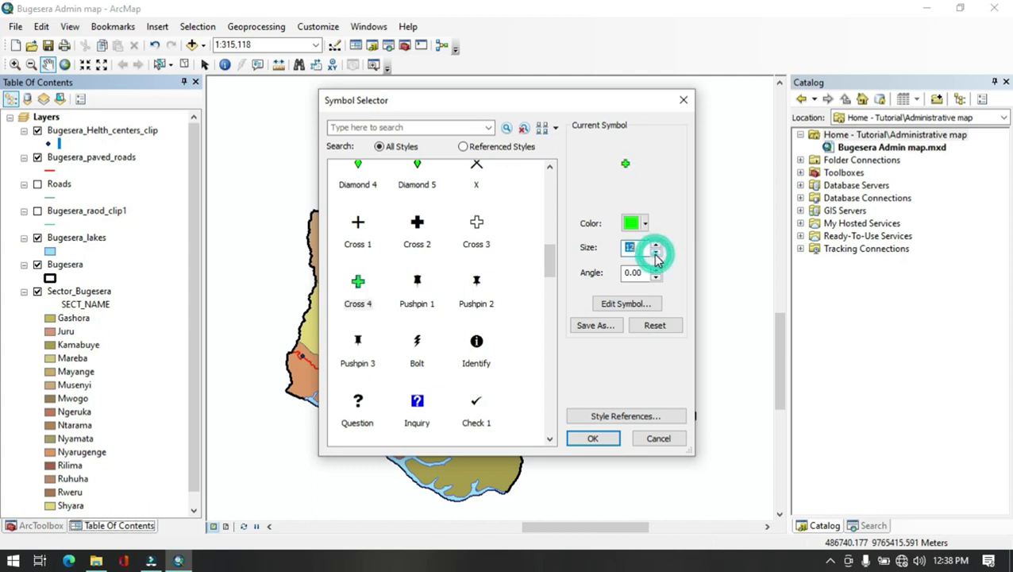
pyautogui.click(636, 223)
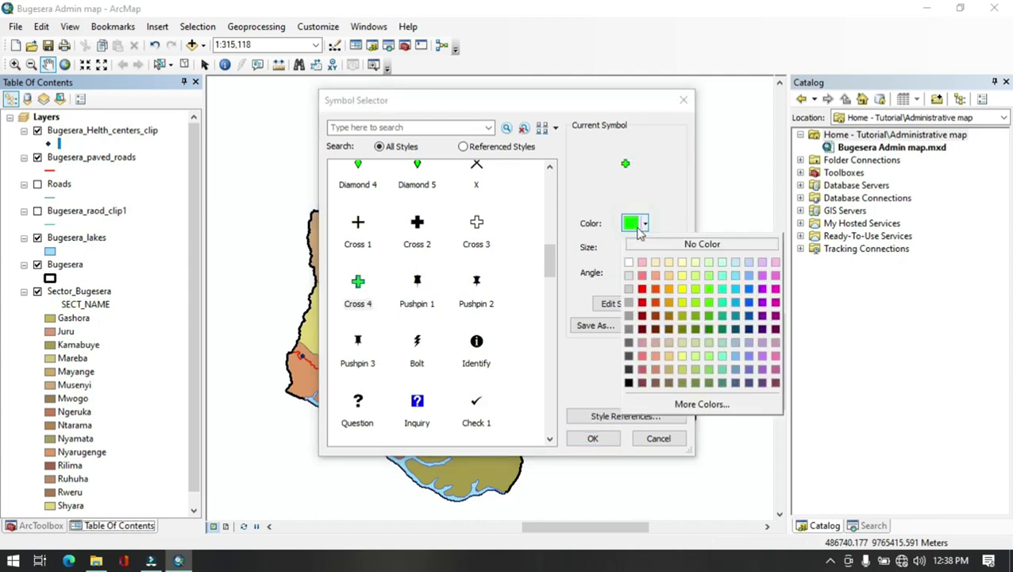
pyautogui.click(642, 289)
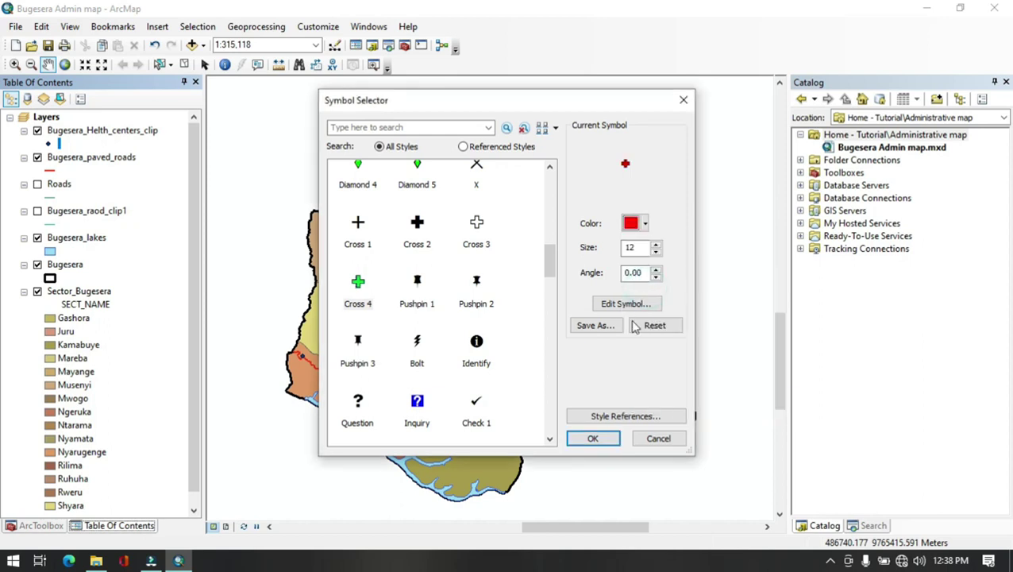
pyautogui.click(599, 438)
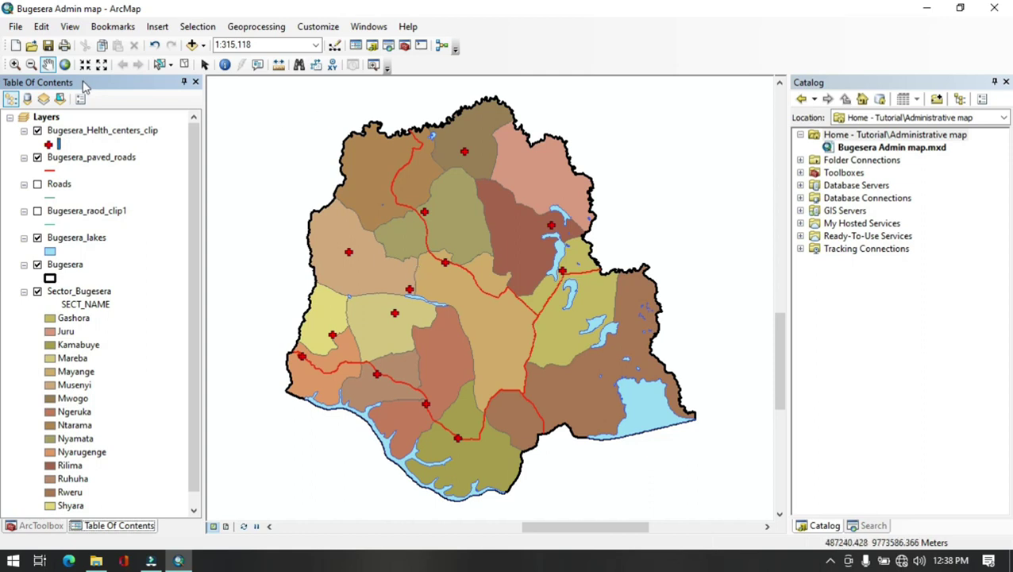
# Add the Hospitals feature class from the Health dataset of Data2020.gdb to the map
pyautogui.click(16, 26)
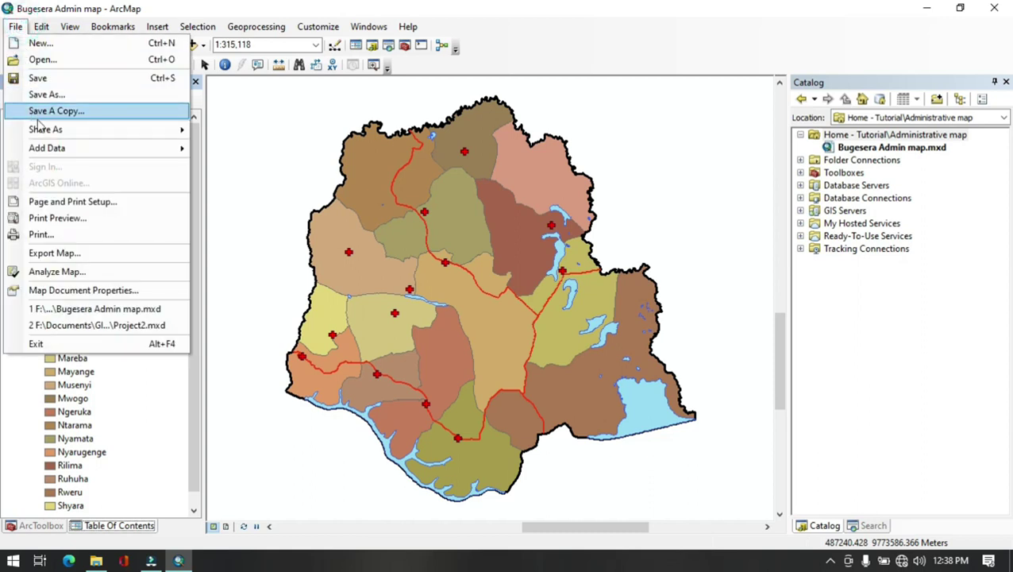
pyautogui.moveTo(48, 150)
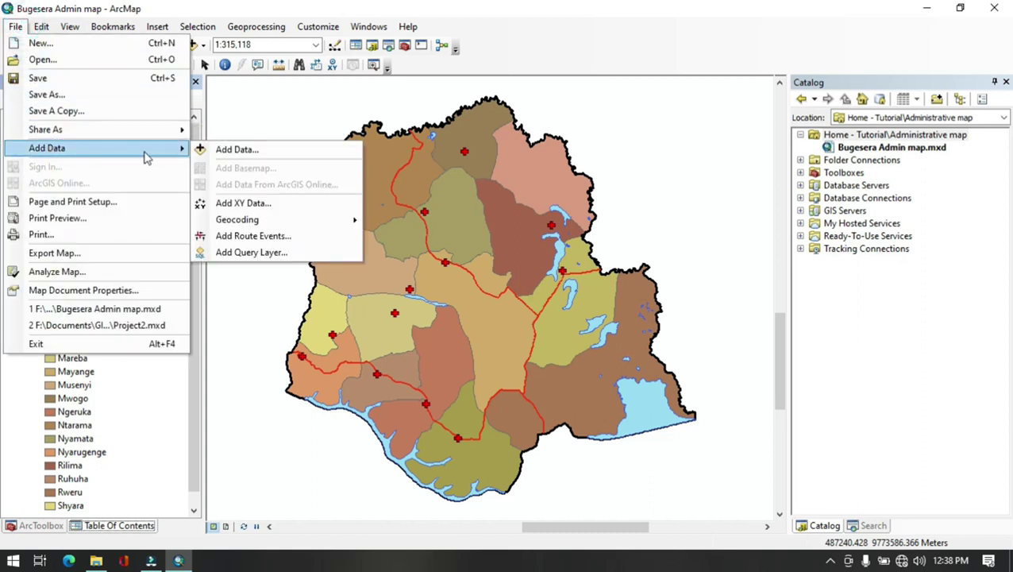
pyautogui.click(235, 149)
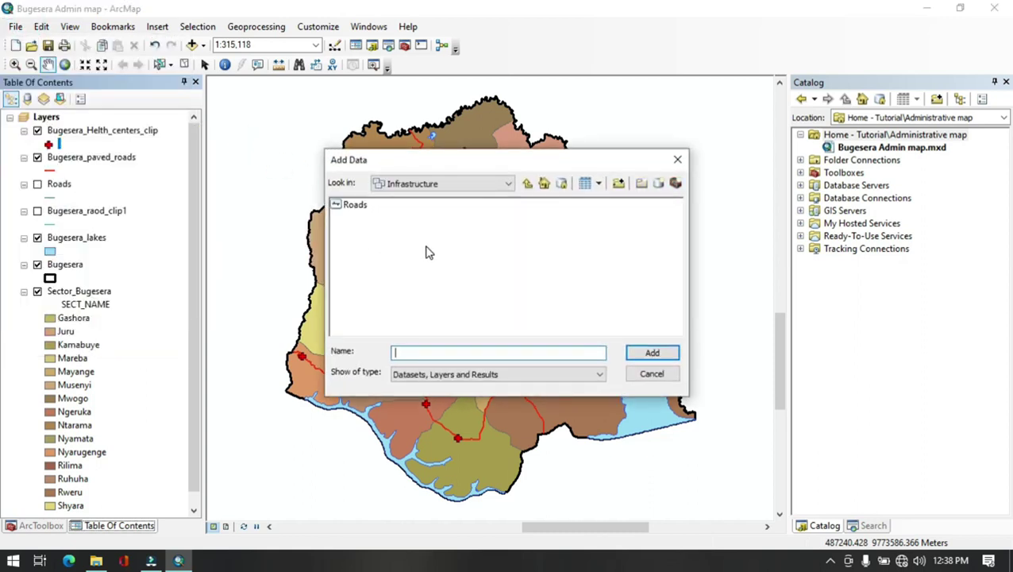
pyautogui.click(509, 184)
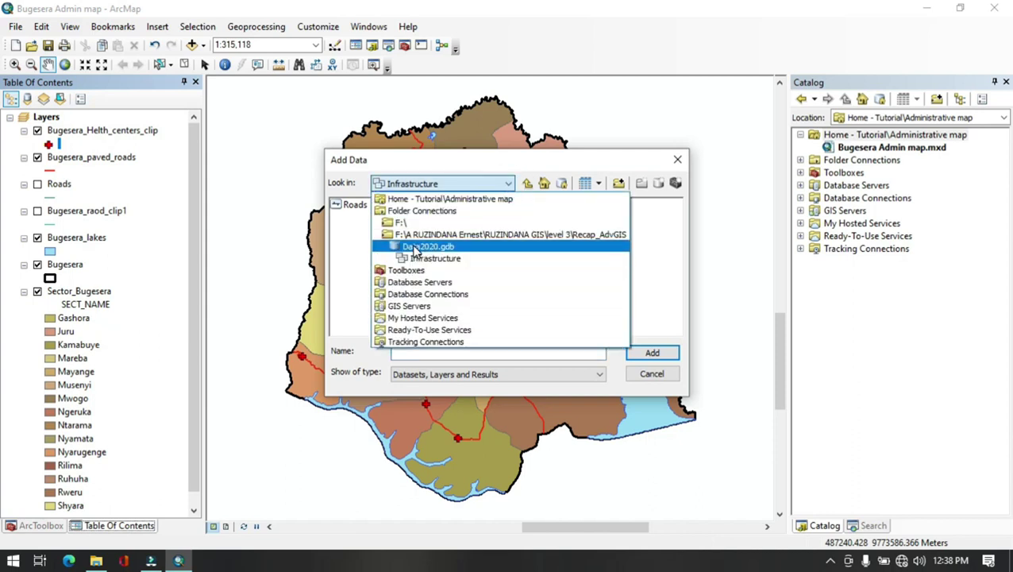
pyautogui.click(416, 250)
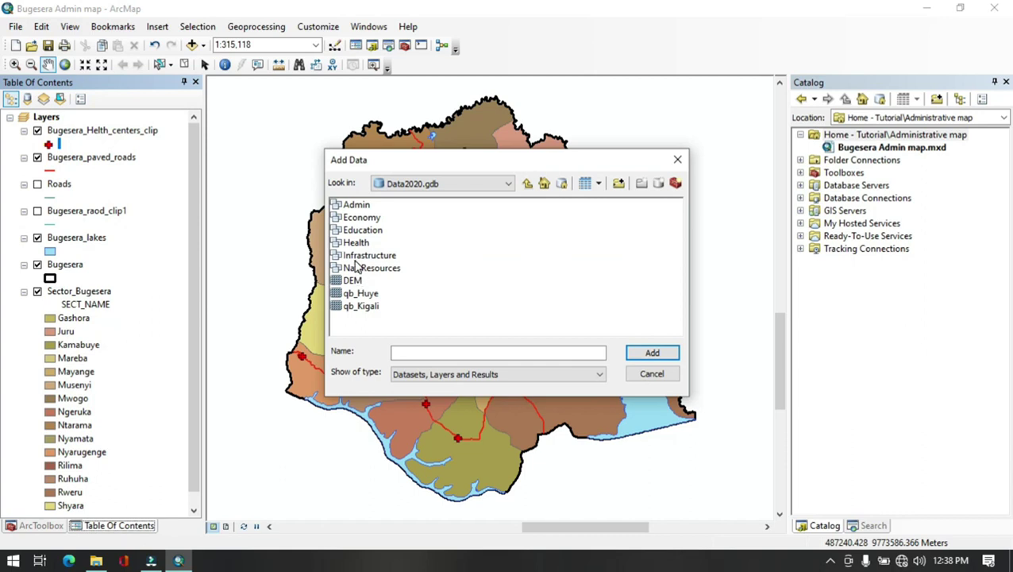
pyautogui.doubleClick(355, 244)
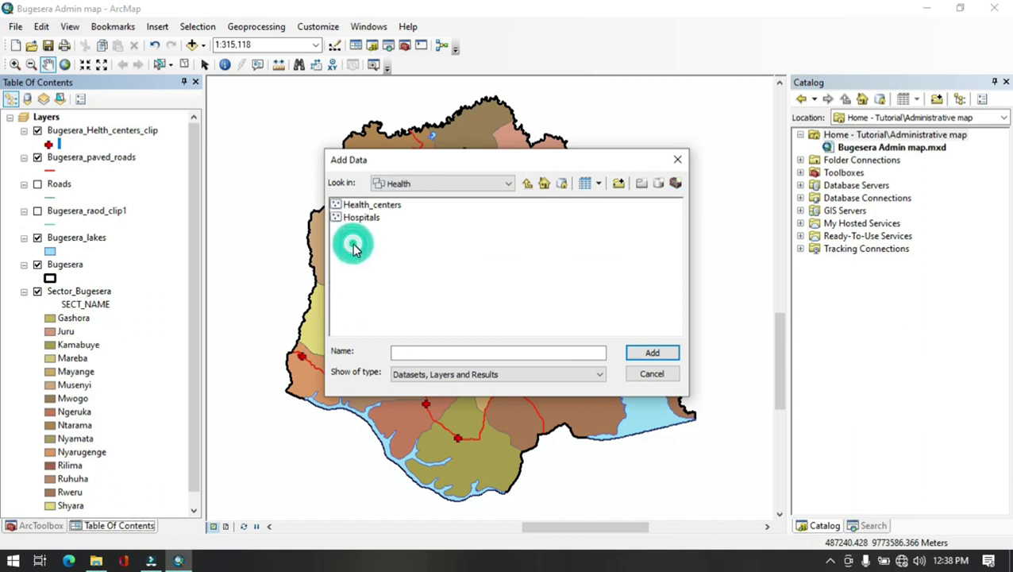
pyautogui.click(363, 218)
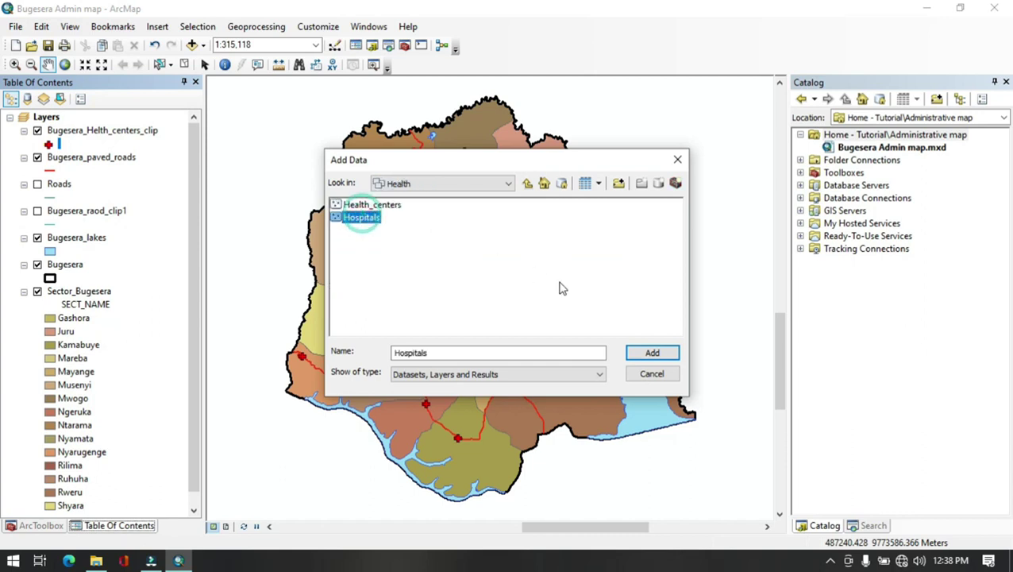
pyautogui.click(652, 352)
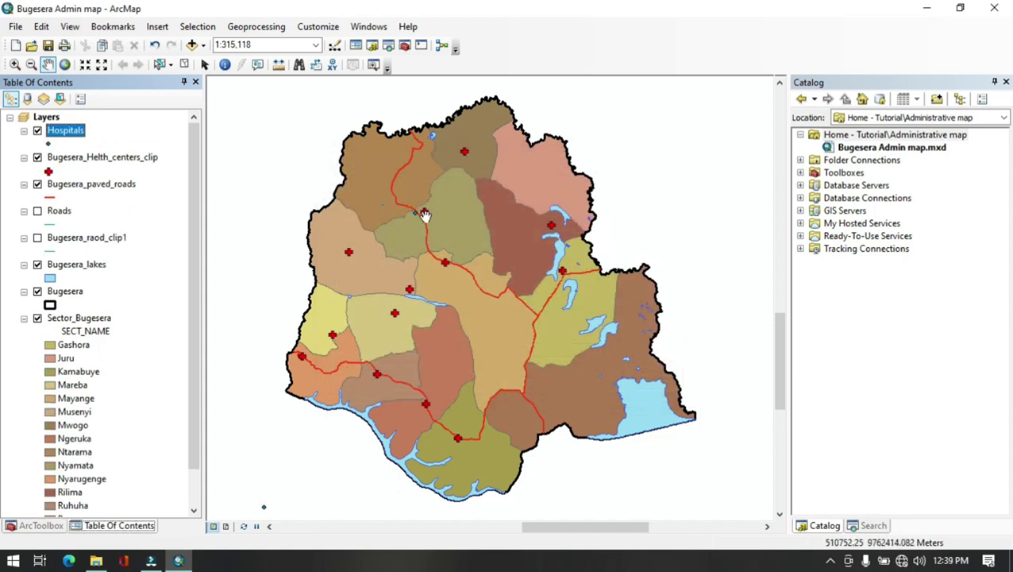
# Symbolize the Hospitals layer with the black Circle 1 marker at size 18
pyautogui.click(48, 145)
pyautogui.click(358, 195)
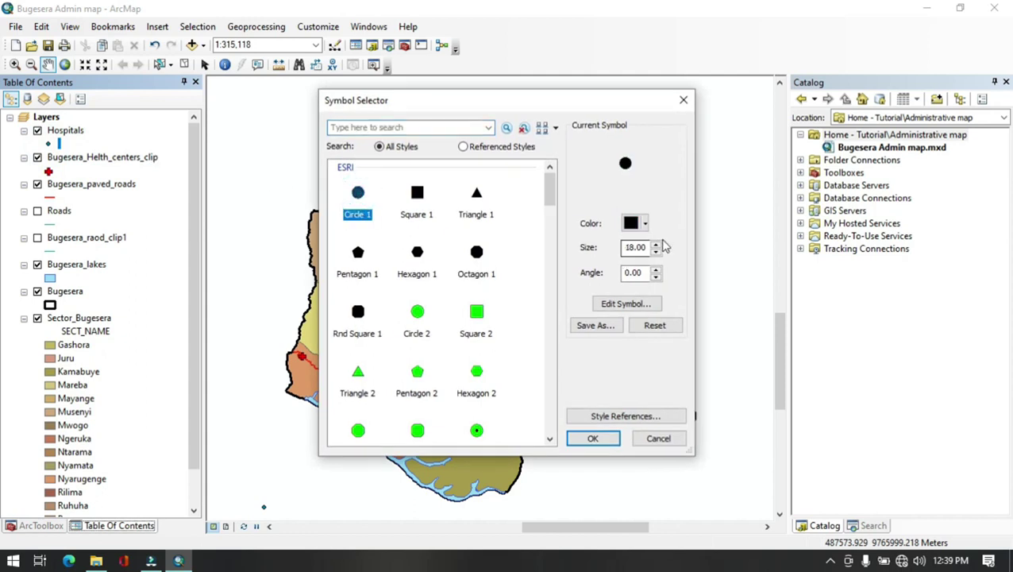
pyautogui.click(592, 438)
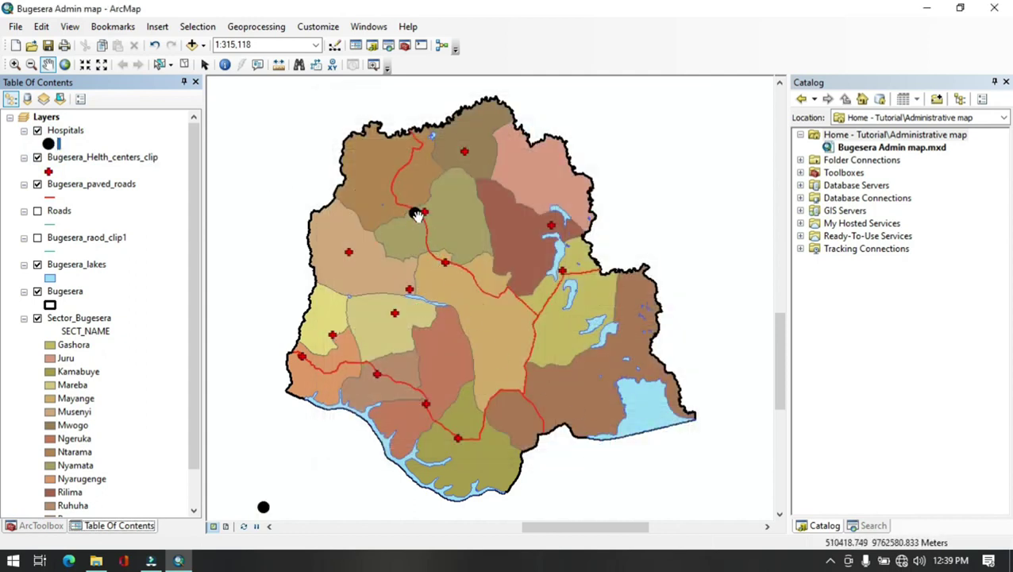
# View the full extent of the Hospitals layer and return to the extent of the Bugesera layer
pyautogui.rightClick(63, 134)
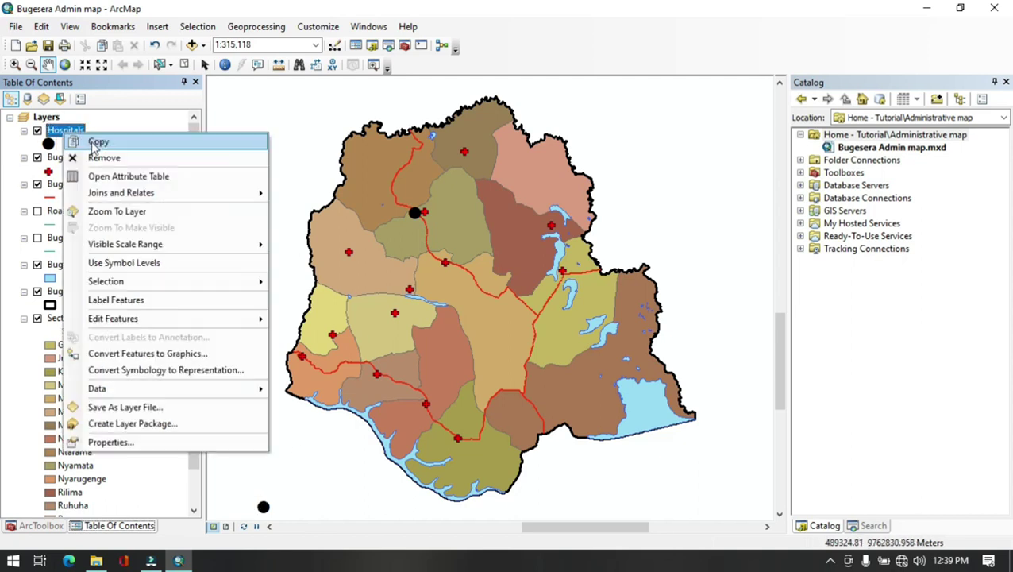
pyautogui.click(116, 212)
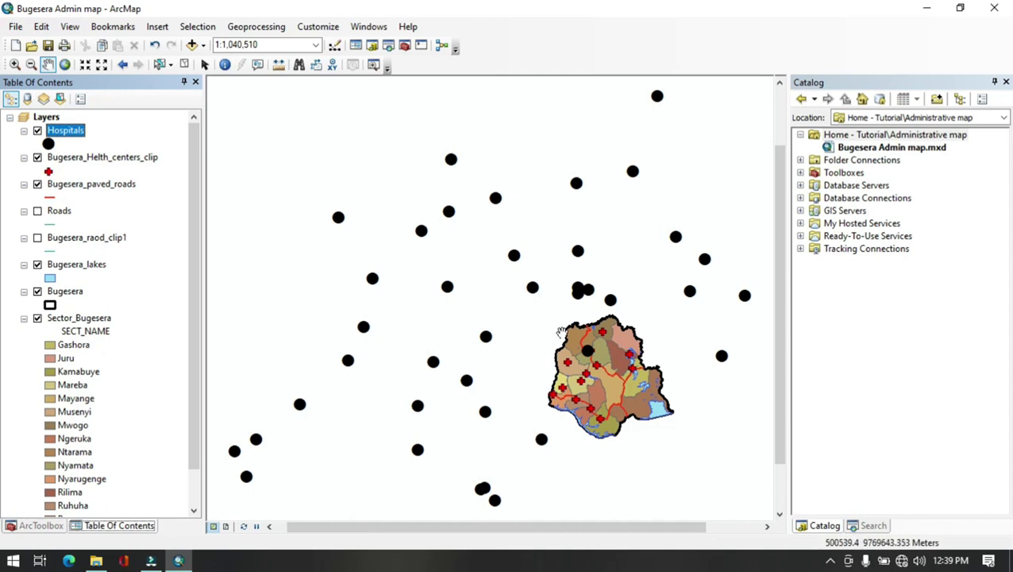
pyautogui.rightClick(67, 295)
pyautogui.click(132, 79)
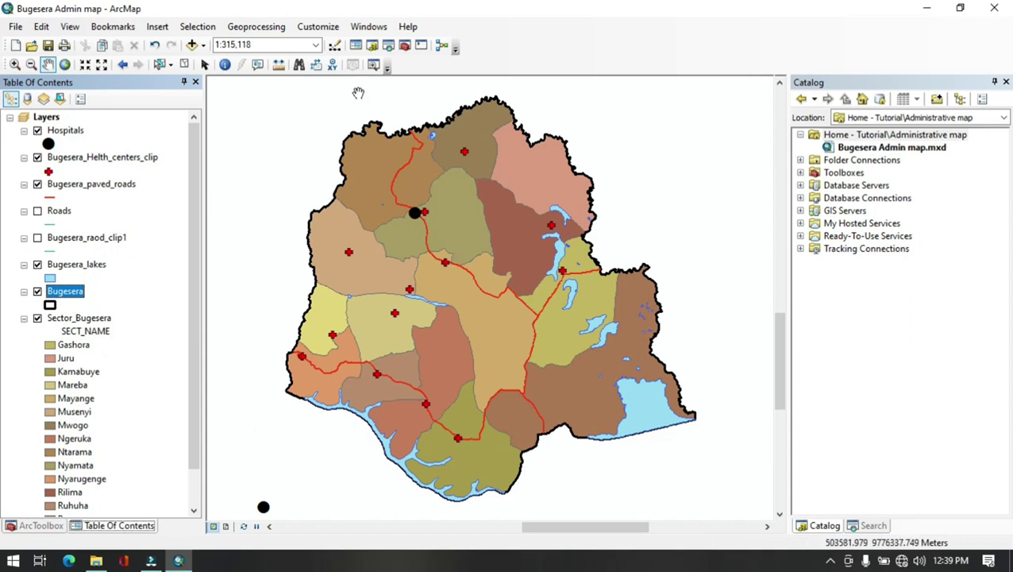
# Set up the Clip analysis tool with Hospitals as input features and Bugesera as clip features
pyautogui.click(405, 46)
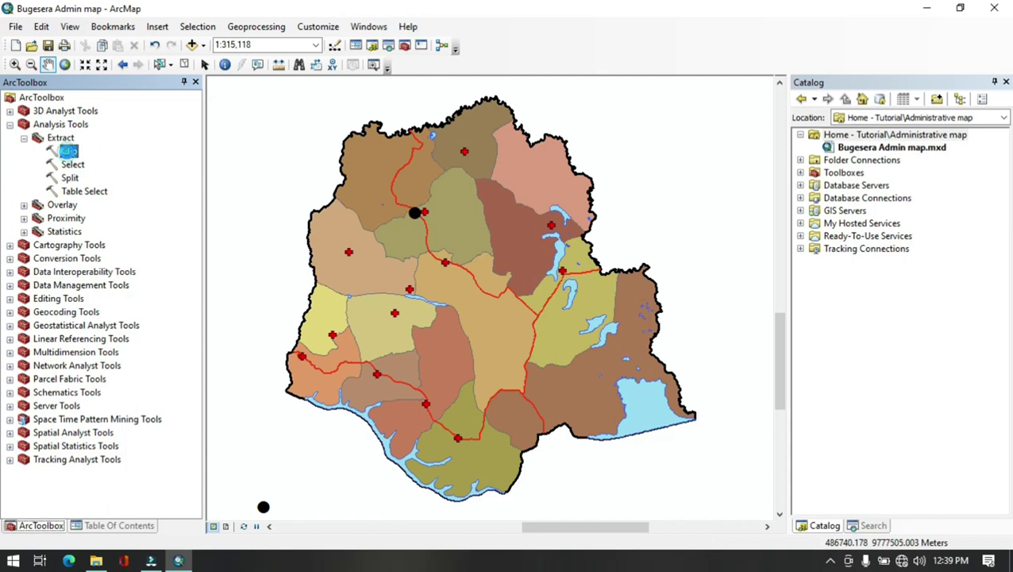
pyautogui.doubleClick(68, 152)
pyautogui.click(407, 73)
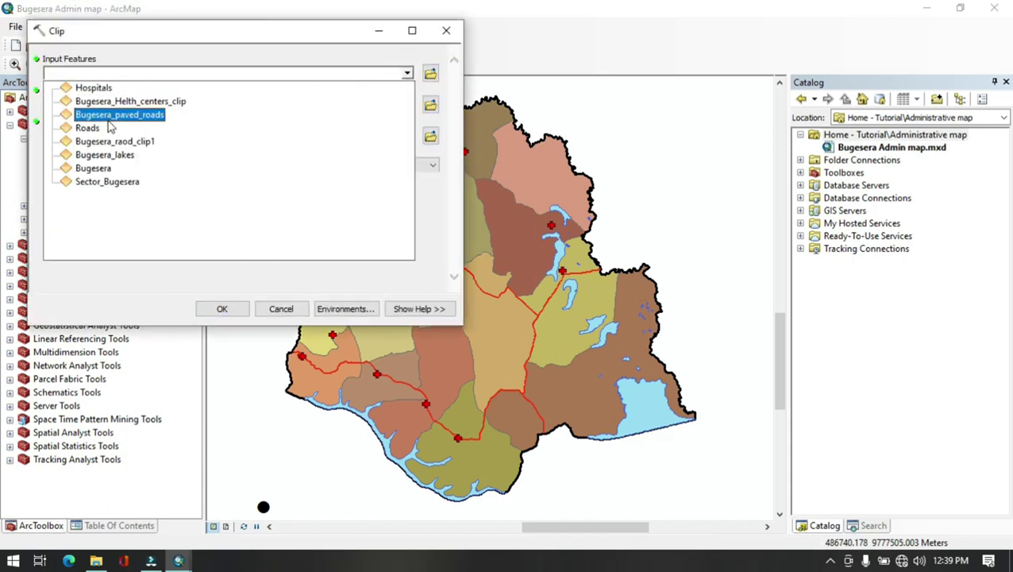
pyautogui.click(99, 88)
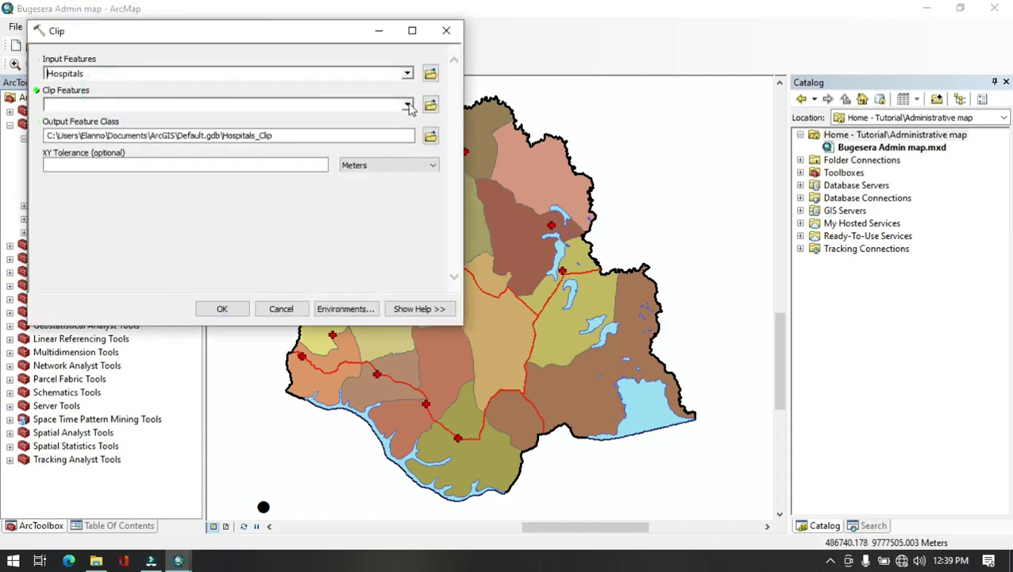
pyautogui.click(405, 108)
pyautogui.click(94, 200)
# Save the clip output as Bugesera_Hospital in the Infrastructure dataset and run the clip
pyautogui.click(428, 135)
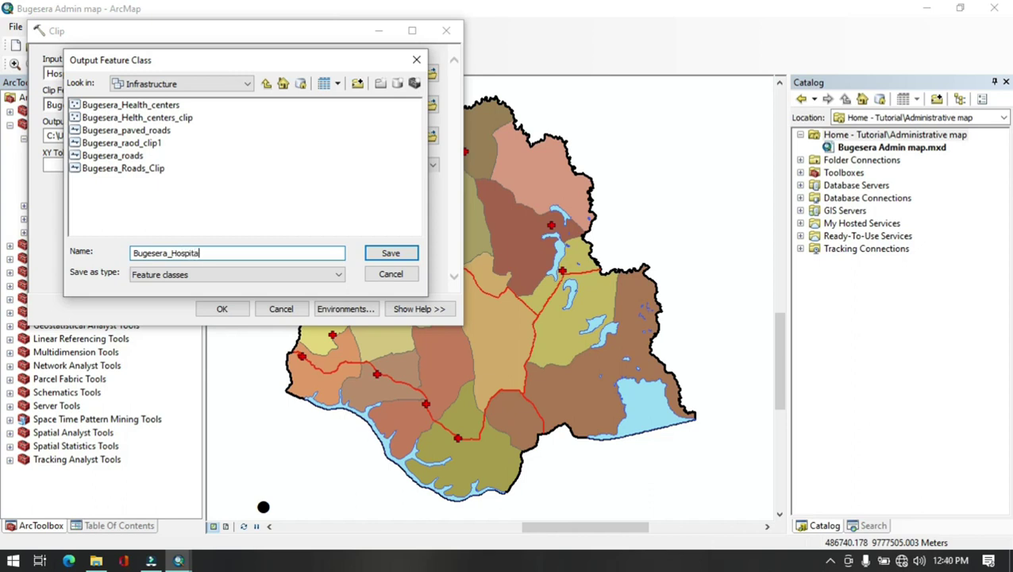
pyautogui.click(407, 253)
pyautogui.click(222, 309)
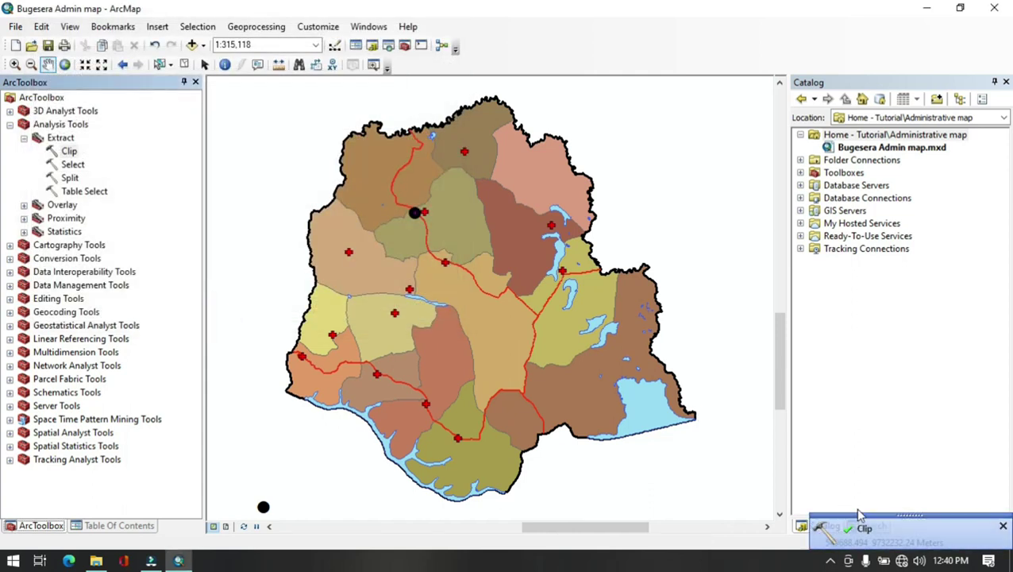
# Hide the original Hospitals layer and symbolize Bugesera_Hospital with the blue Hospital 2 marker at size 12
pyautogui.click(123, 528)
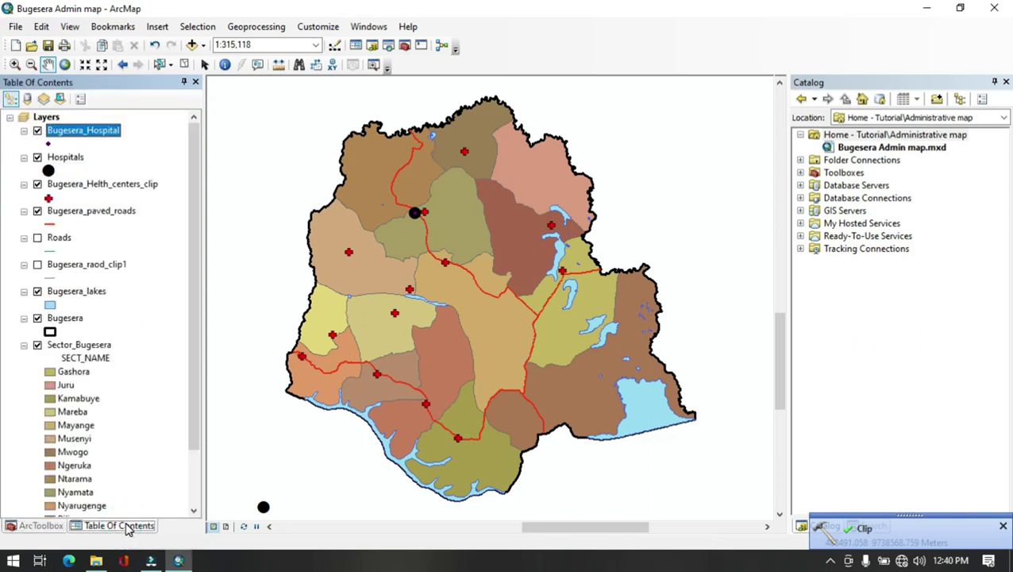
pyautogui.click(37, 158)
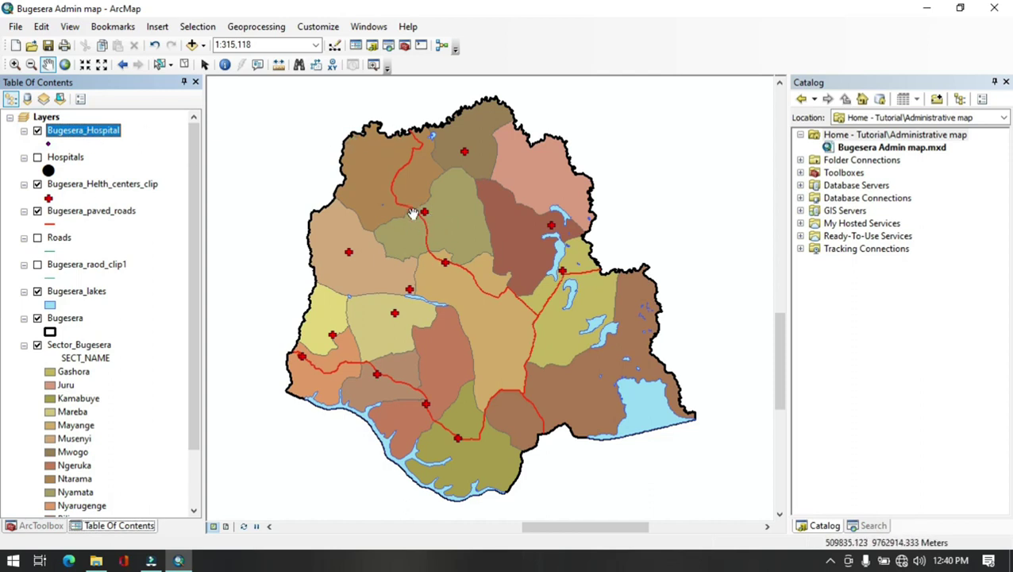
pyautogui.click(48, 144)
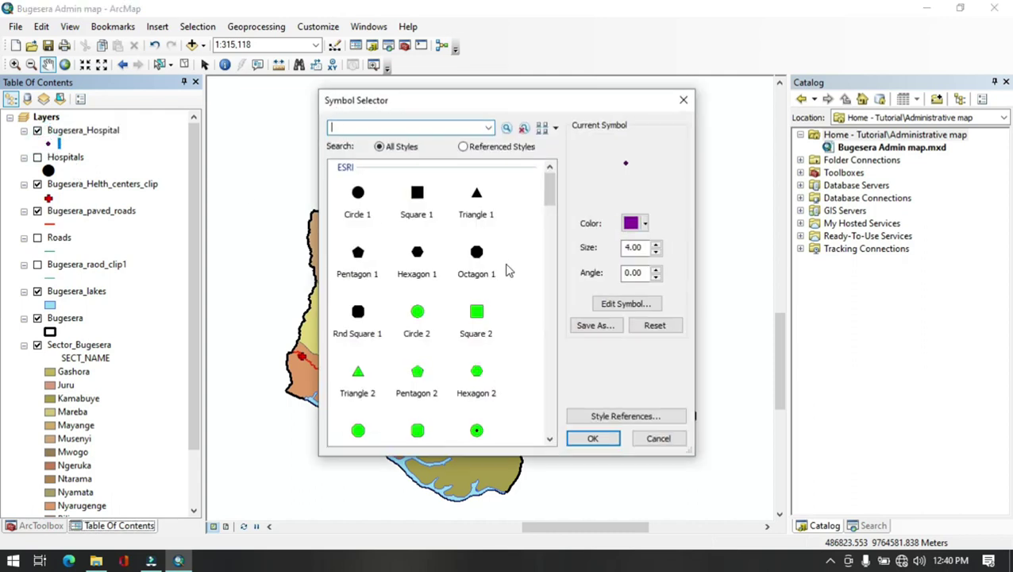
pyautogui.scroll(-15, 461, 278)
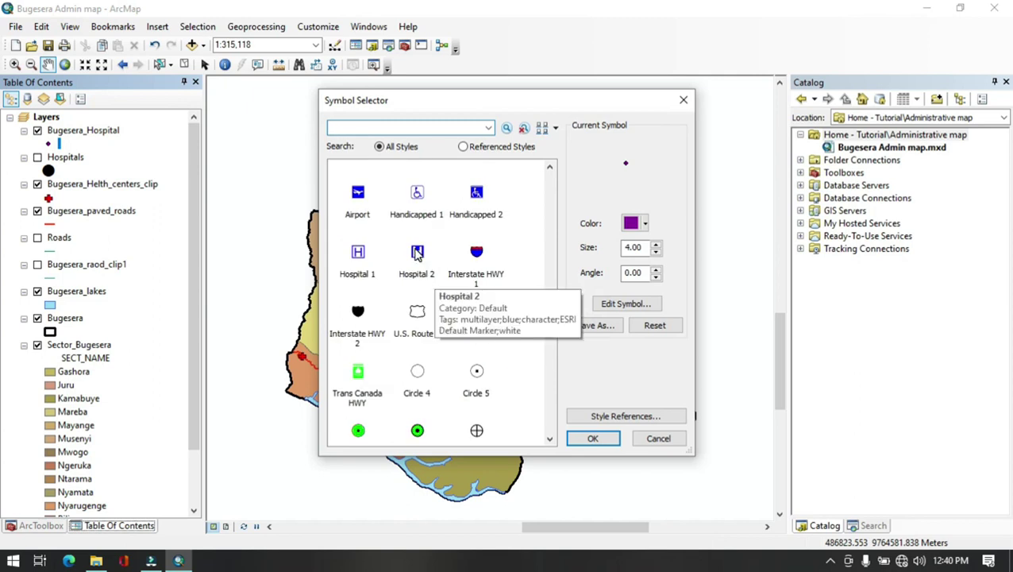
pyautogui.click(417, 253)
pyautogui.click(656, 252)
pyautogui.click(656, 253)
pyautogui.click(656, 252)
pyautogui.click(656, 253)
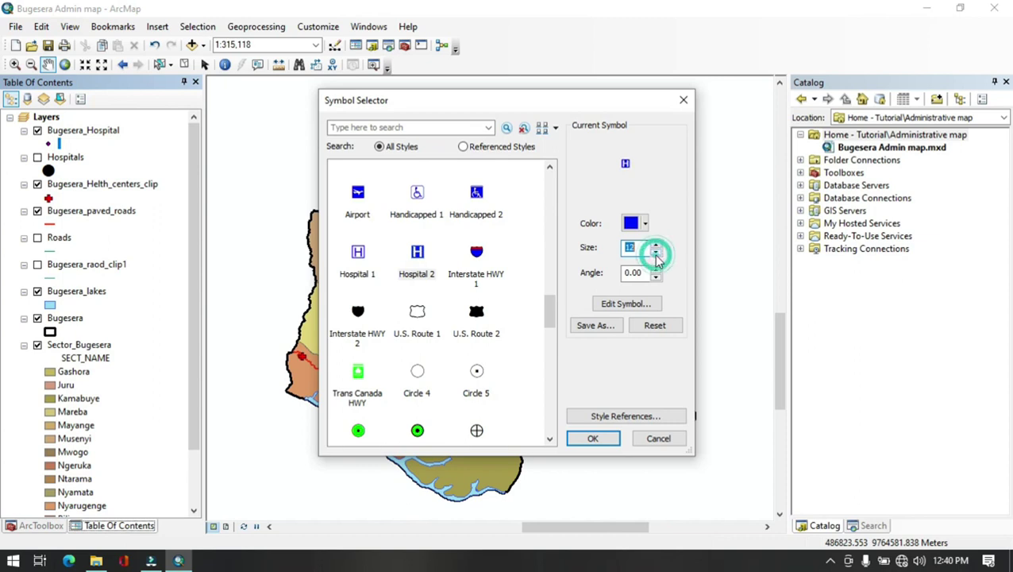
pyautogui.click(593, 440)
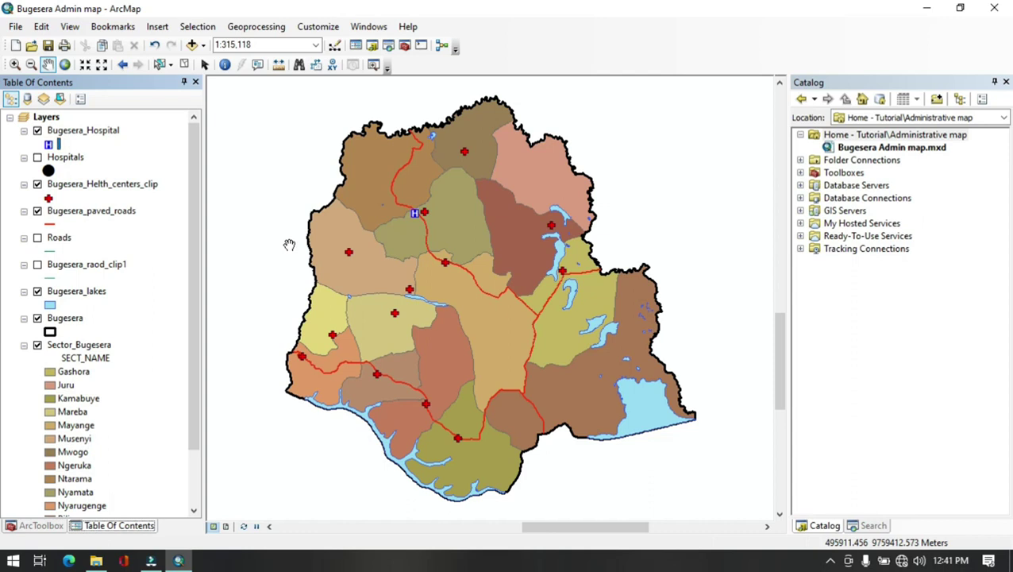
# Turn on feature labels for the Sector_Bugesera layer, using SECT_NAME as the label field
pyautogui.click(73, 347)
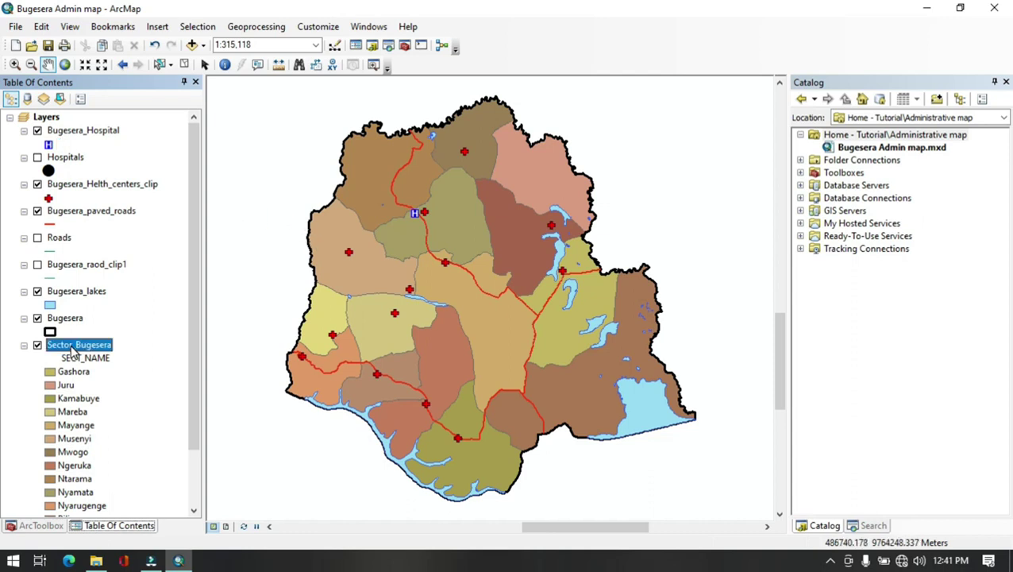
pyautogui.rightClick(71, 348)
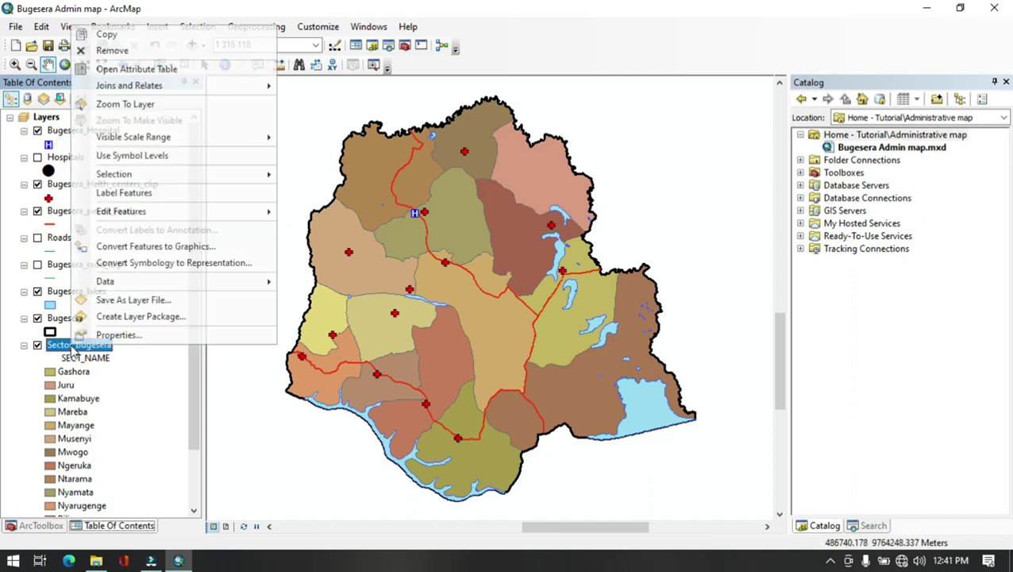
pyautogui.click(95, 339)
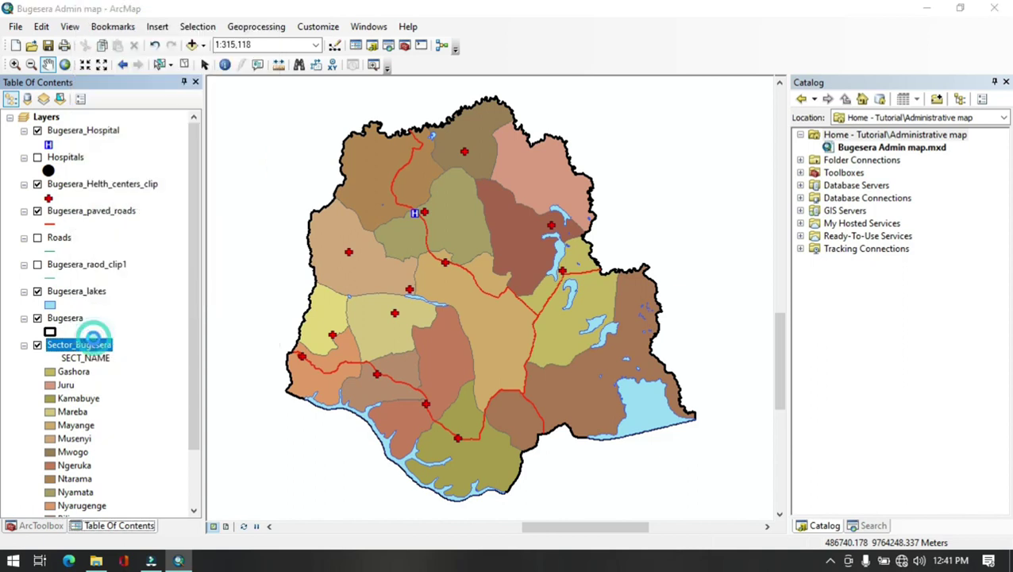
pyautogui.click(575, 119)
pyautogui.click(576, 120)
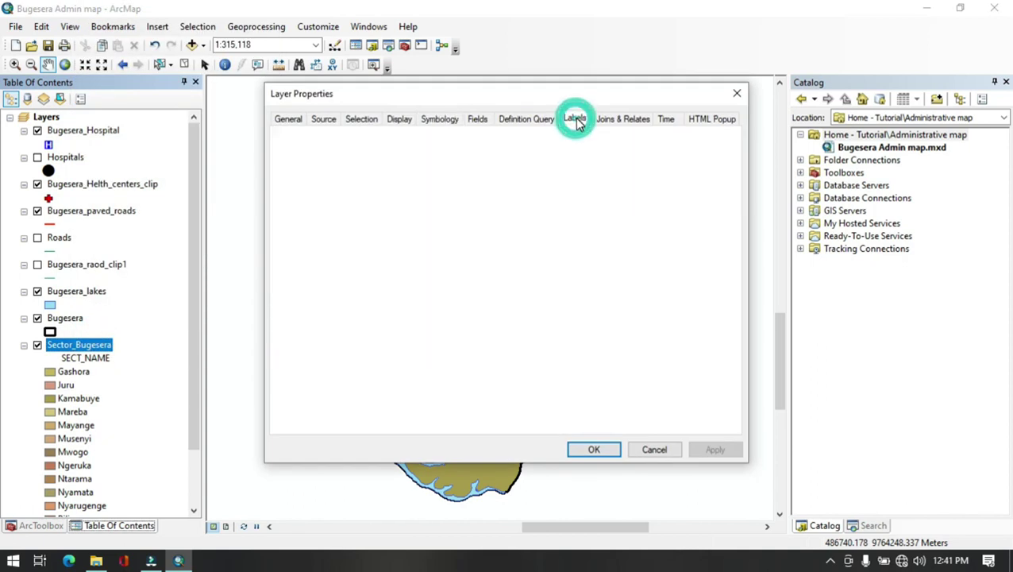
pyautogui.click(285, 139)
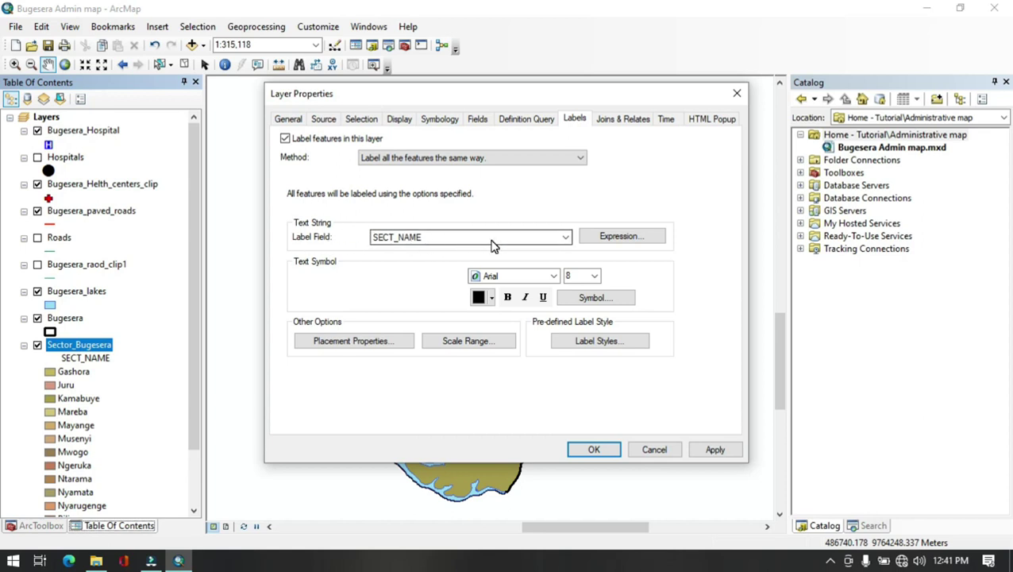
# Set the sector labels to Arial Black at size 11 and apply the label settings
pyautogui.click(552, 275)
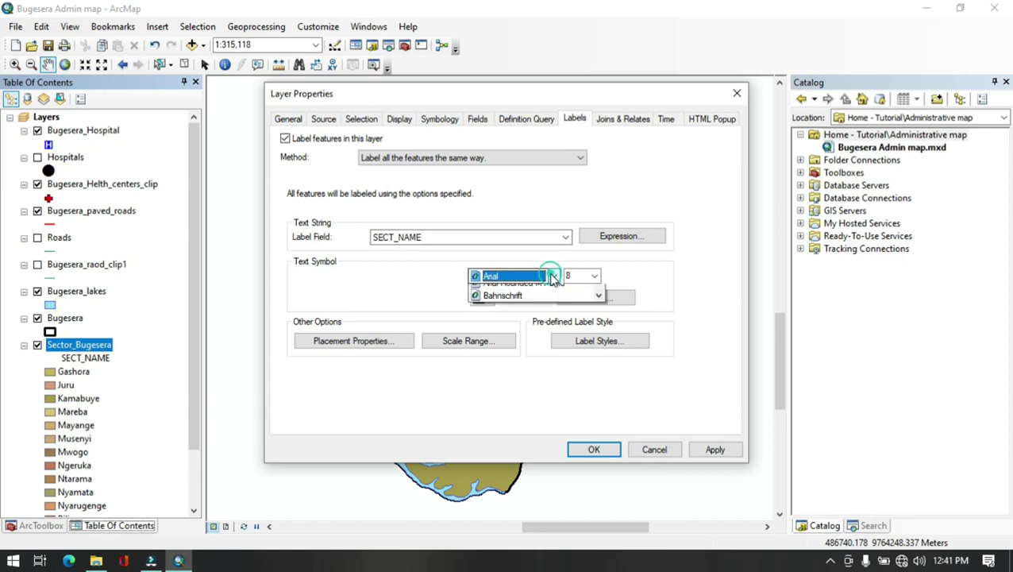
pyautogui.click(507, 305)
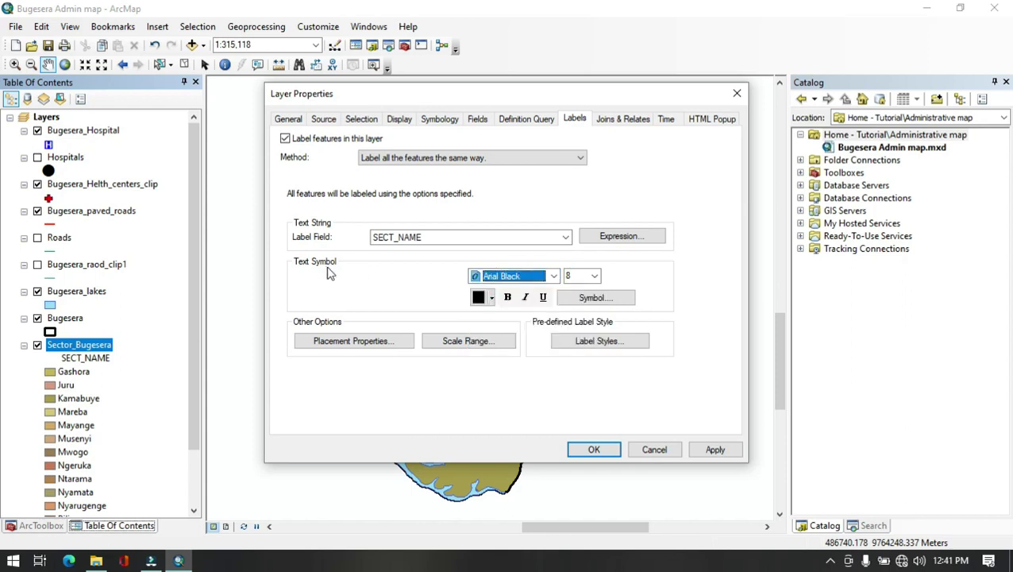
pyautogui.click(594, 276)
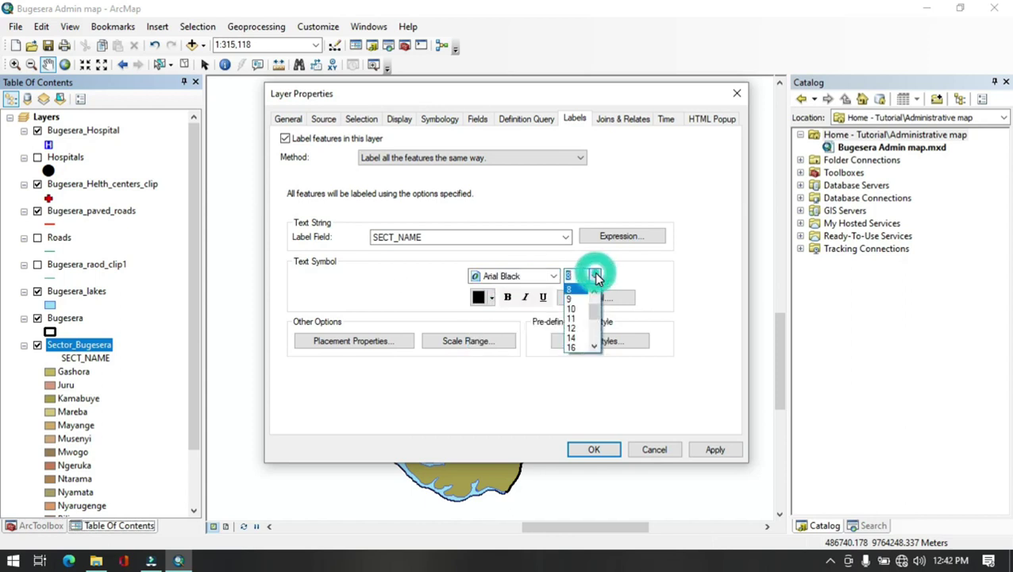
pyautogui.click(573, 318)
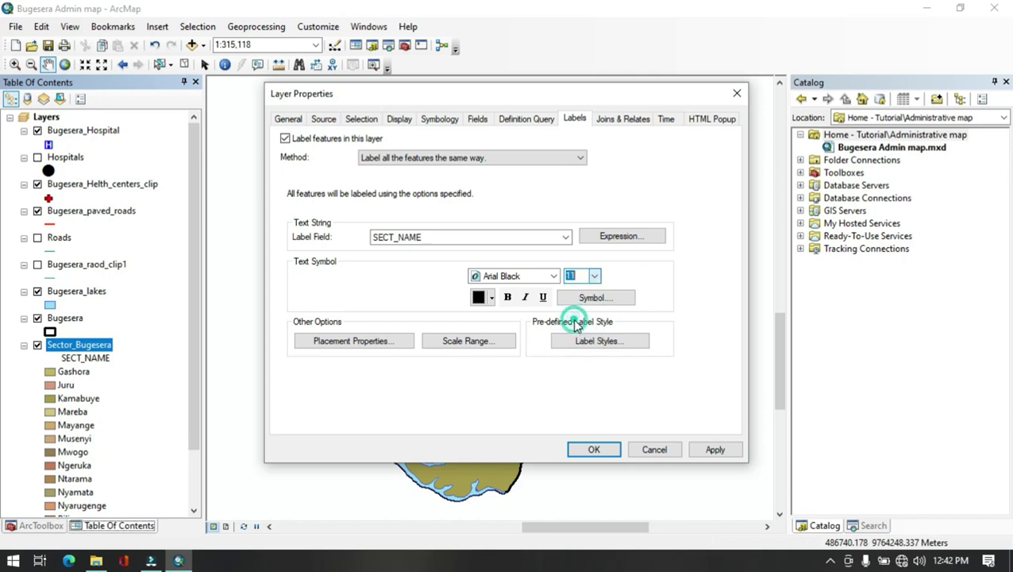
pyautogui.click(714, 449)
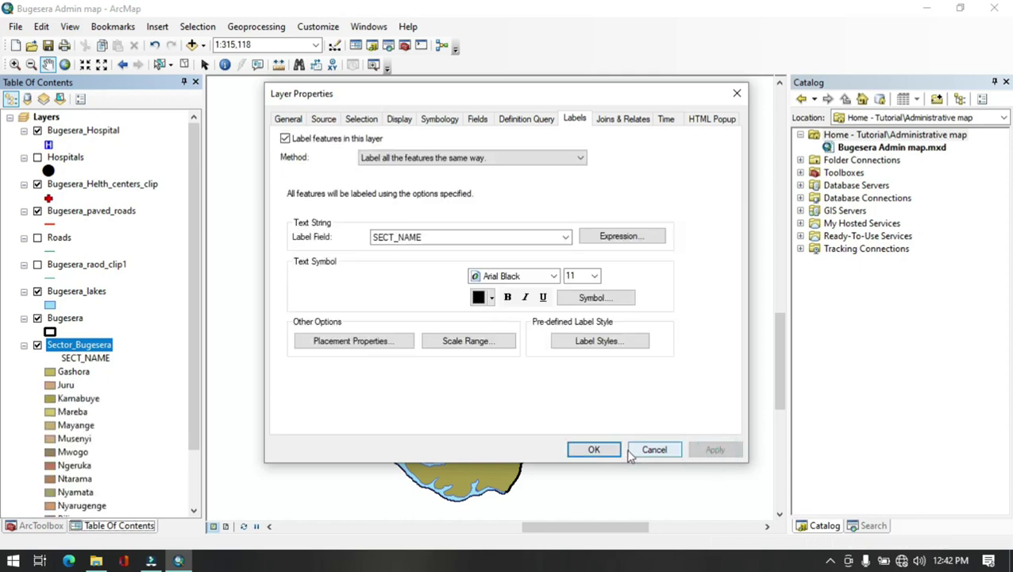
pyautogui.click(595, 449)
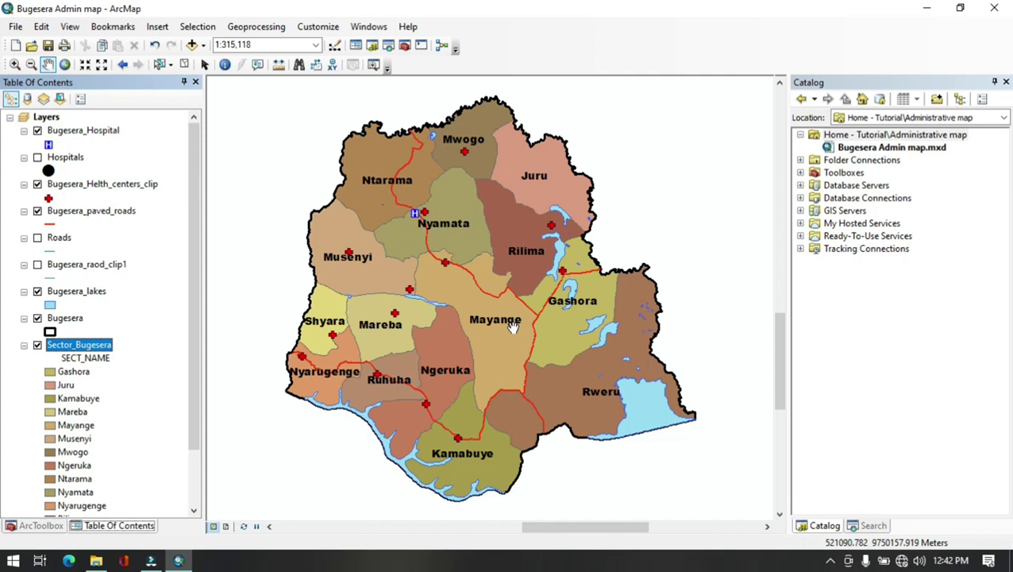
# Add the rivers feature class from the Nat_Resources dataset of Data2020.gdb to the map
pyautogui.press('Up')
pyautogui.press('Up')
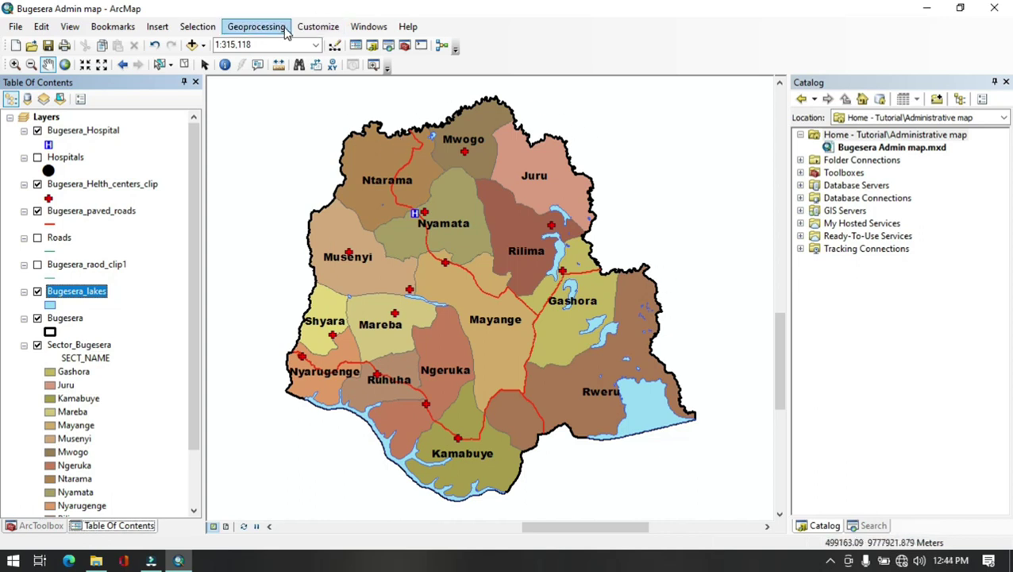
pyautogui.click(16, 28)
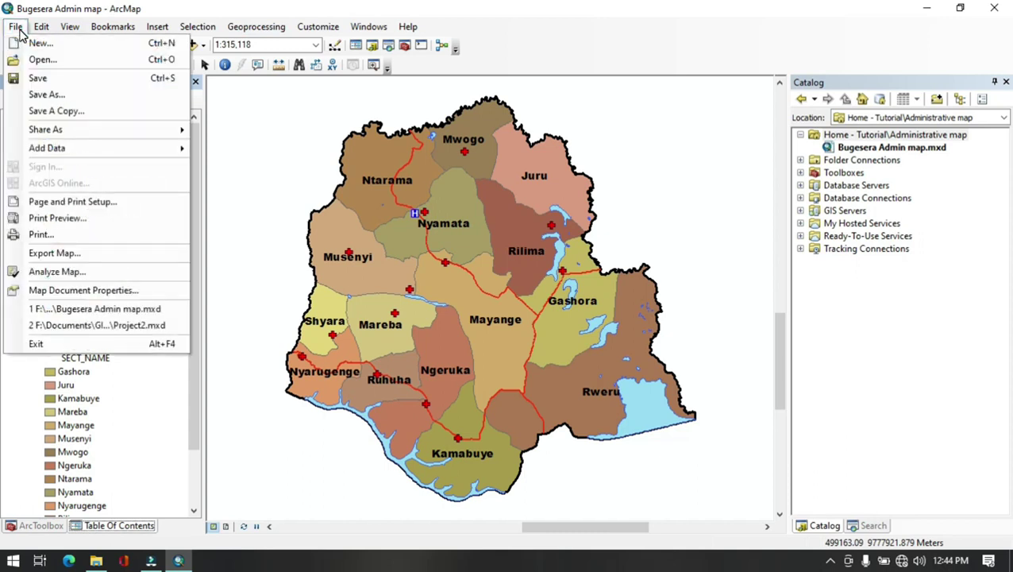
pyautogui.click(65, 144)
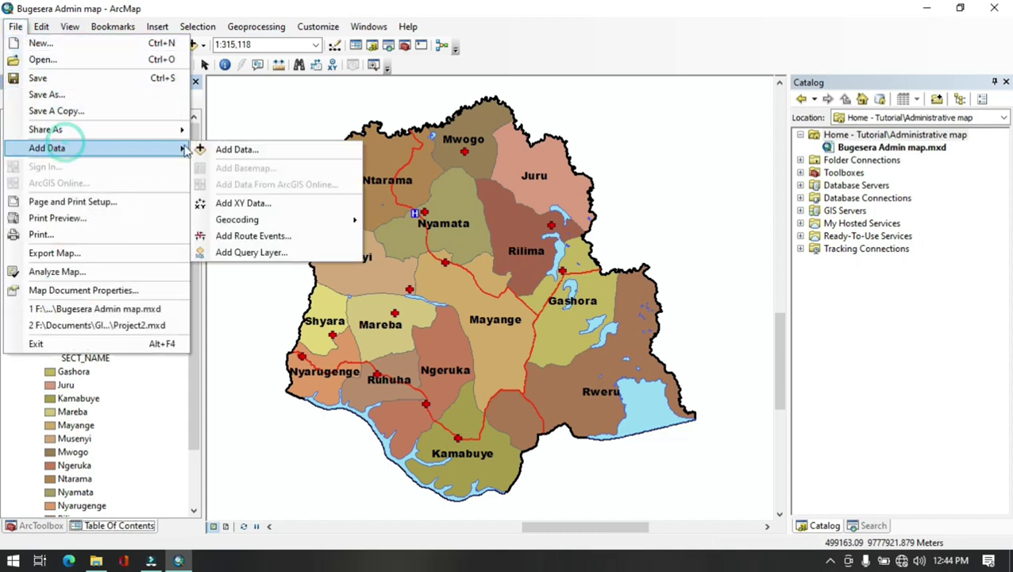
pyautogui.click(294, 149)
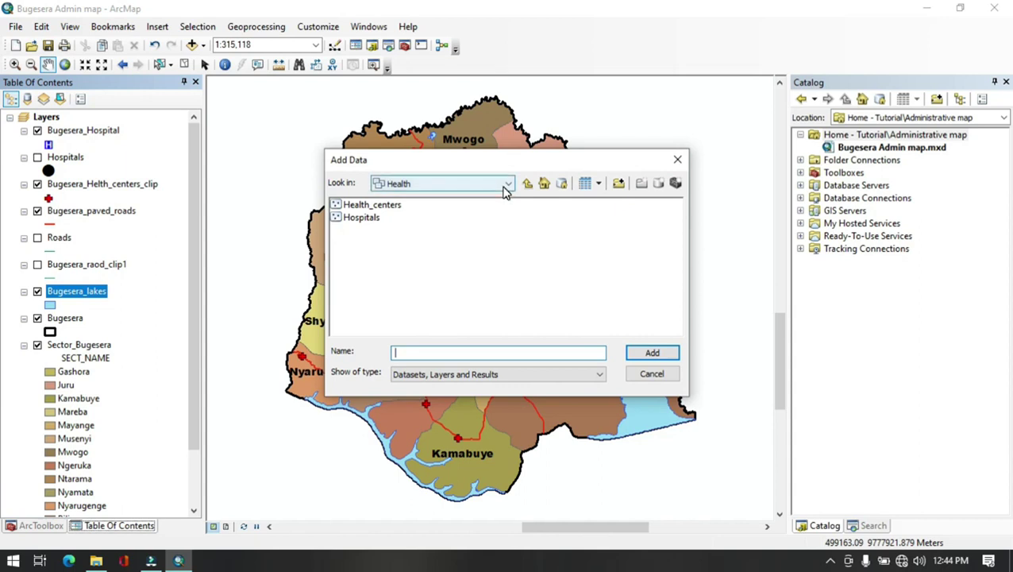
pyautogui.click(527, 184)
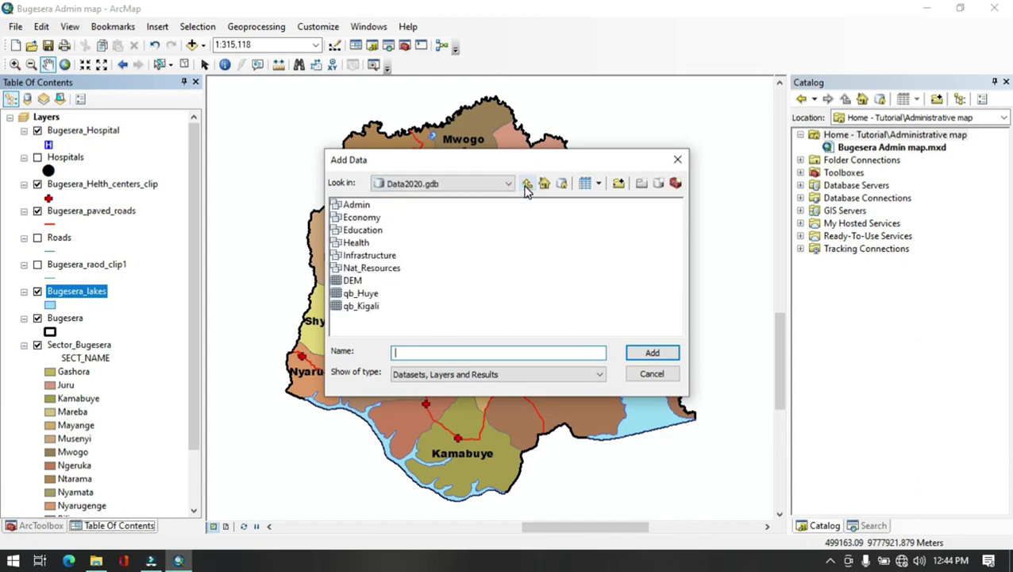
pyautogui.doubleClick(365, 269)
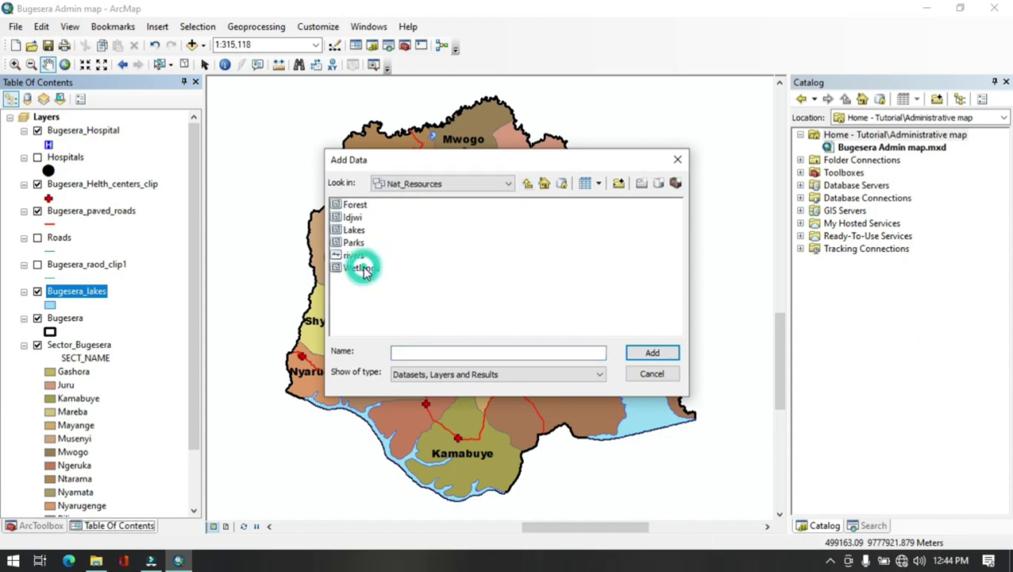
pyautogui.click(354, 255)
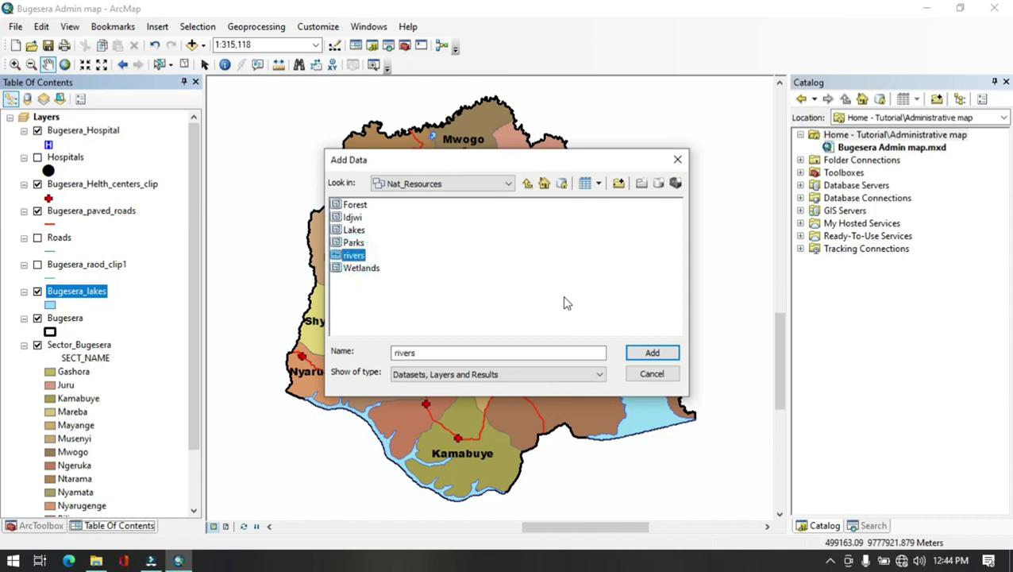
pyautogui.click(667, 360)
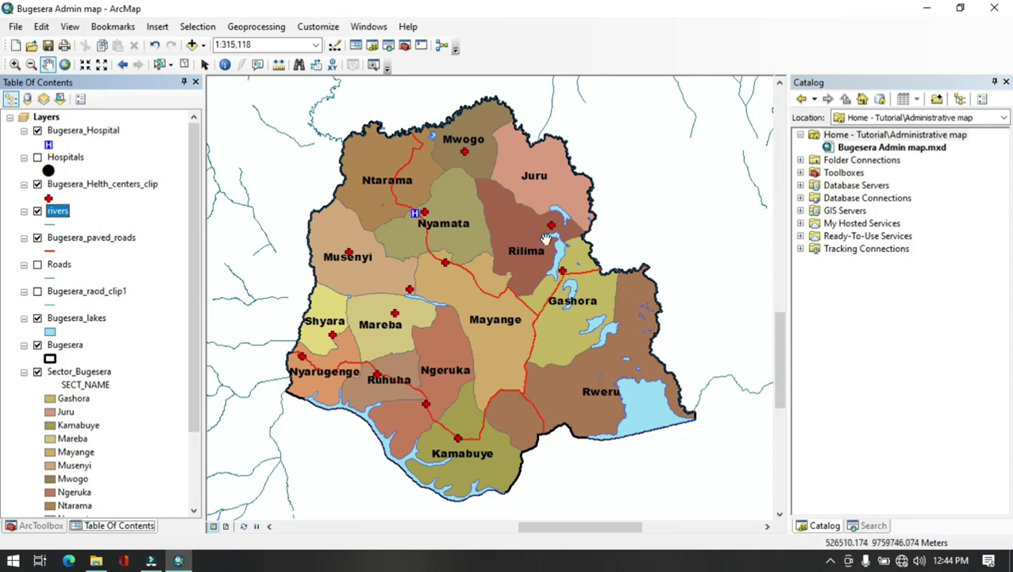
# Hide the Bugesera and Sector_Bugesera layers, briefly showing the boundary again to compare it with the rivers
pyautogui.click(38, 346)
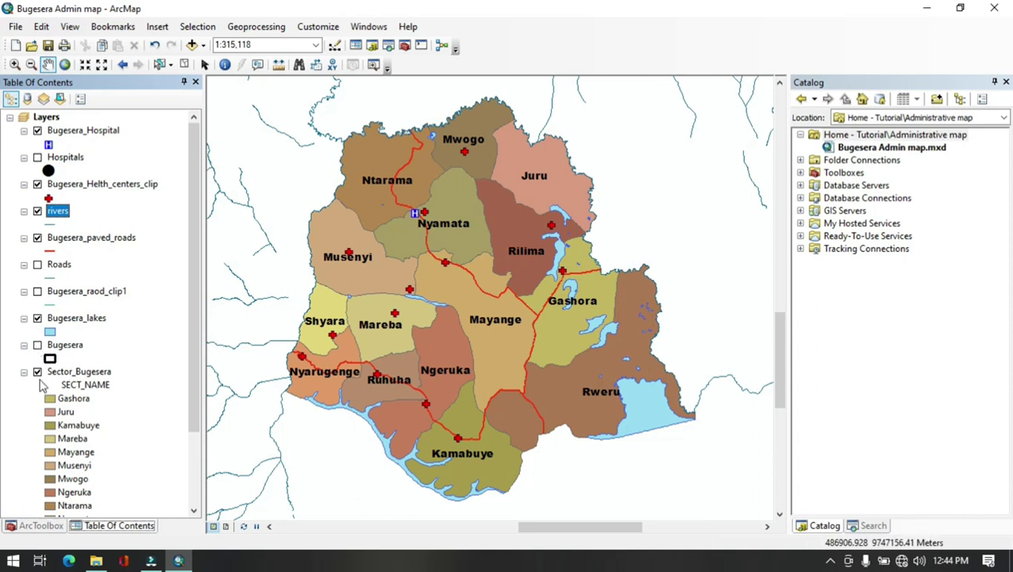
pyautogui.click(38, 373)
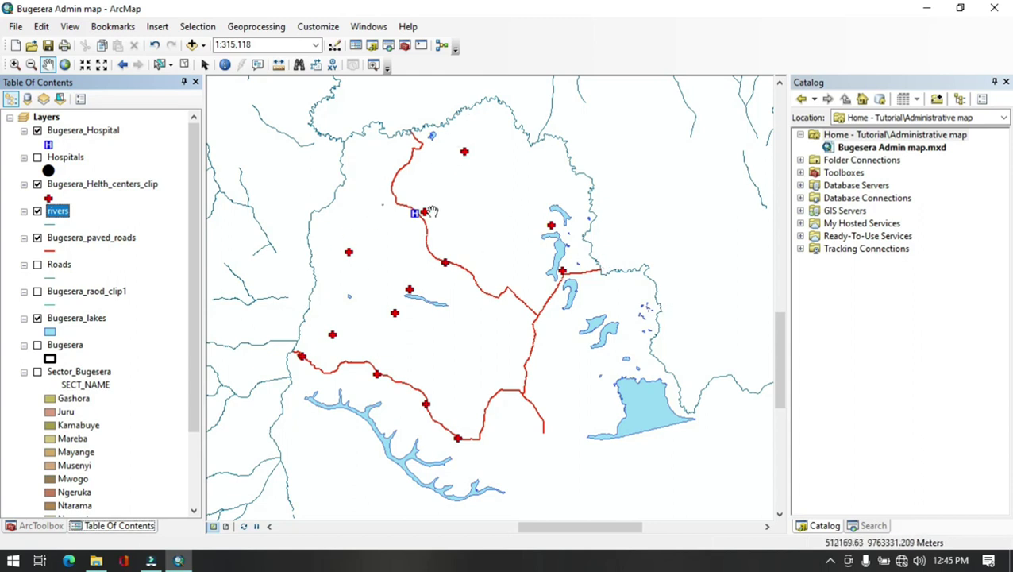
pyautogui.click(37, 344)
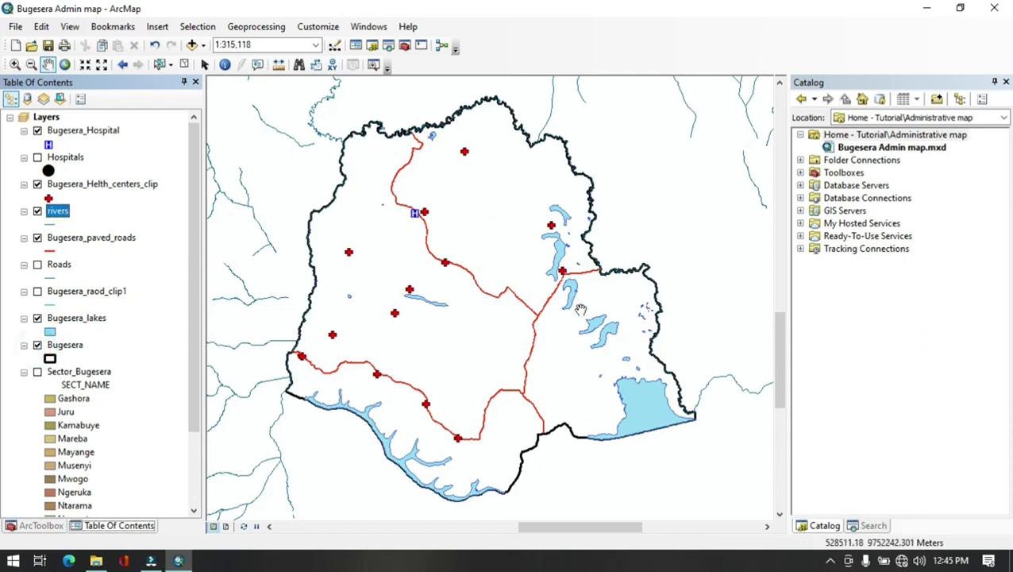
pyautogui.click(37, 346)
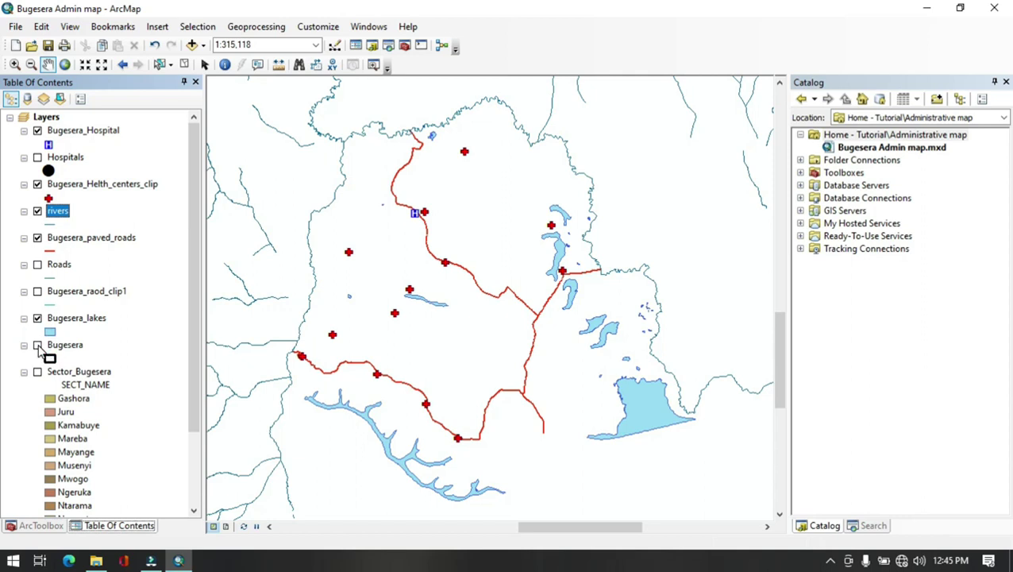
# Select the river segments that run along the northern and eastern edges of the Bugesera district
pyautogui.click(161, 67)
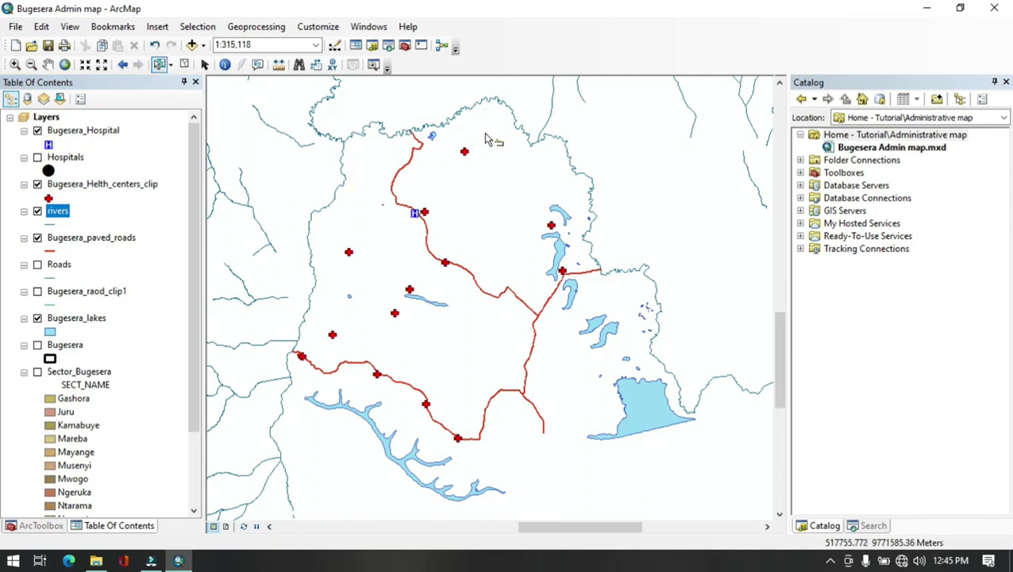
pyautogui.click(483, 105)
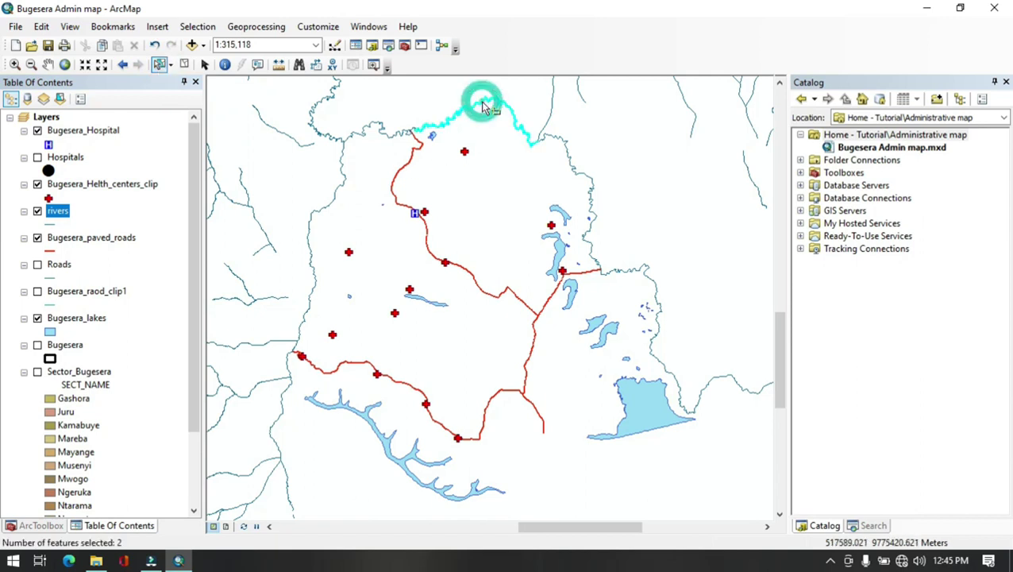
pyautogui.keyDown('shift'); pyautogui.click(570, 154); pyautogui.keyUp('shift')
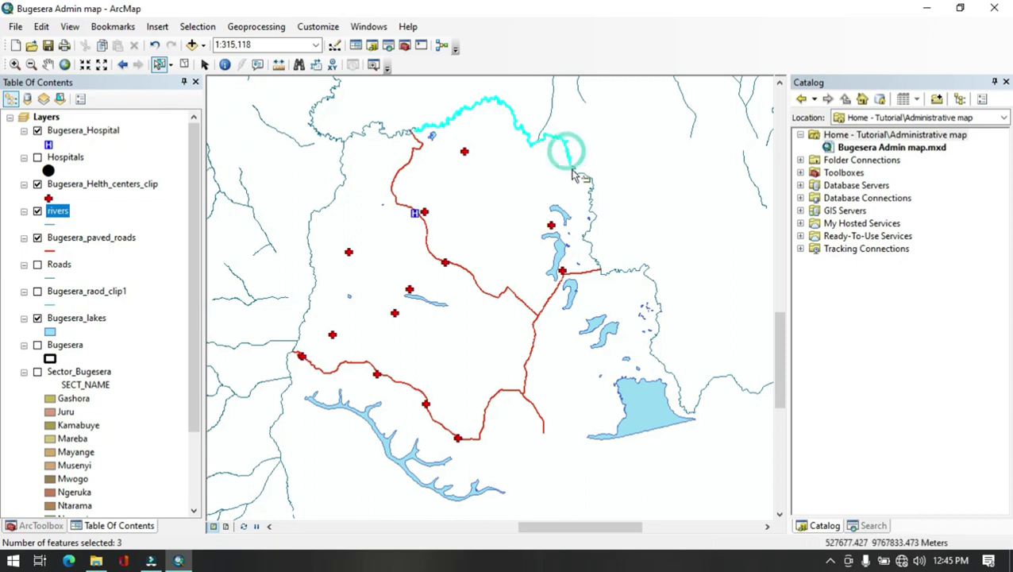
pyautogui.keyDown('shift'); pyautogui.click(590, 194); pyautogui.keyUp('shift')
pyautogui.keyDown('shift'); pyautogui.click(600, 258); pyautogui.keyUp('shift')
pyautogui.keyDown('shift'); pyautogui.click(658, 333); pyautogui.keyUp('shift')
pyautogui.keyDown('shift'); pyautogui.click(384, 135); pyautogui.keyUp('shift')
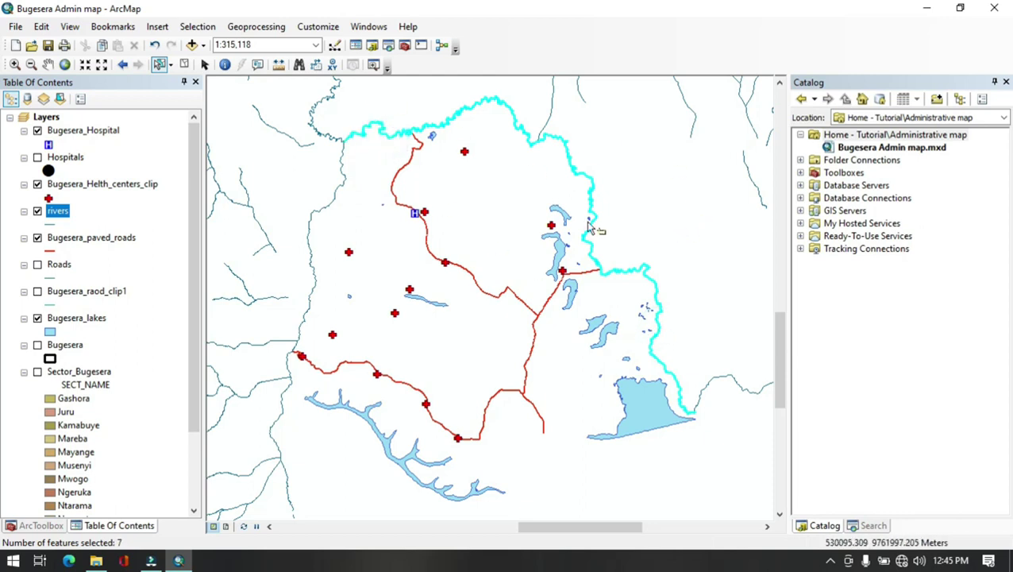
# Export the selected river segments as Akagera_river into the Natural_data dataset of Project2.gdb and add it to the map
pyautogui.rightClick(58, 220)
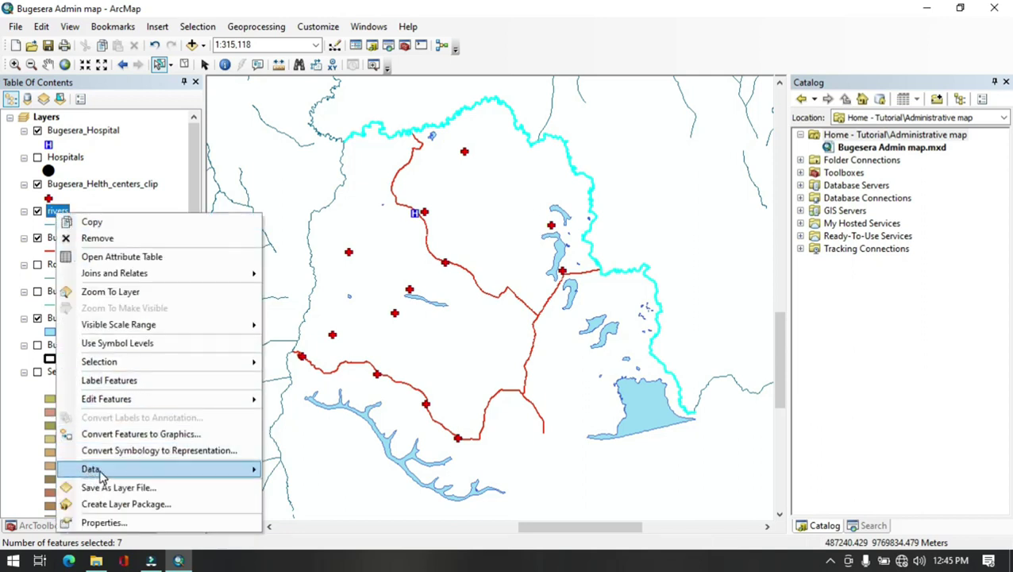
pyautogui.moveTo(102, 474)
pyautogui.click(313, 466)
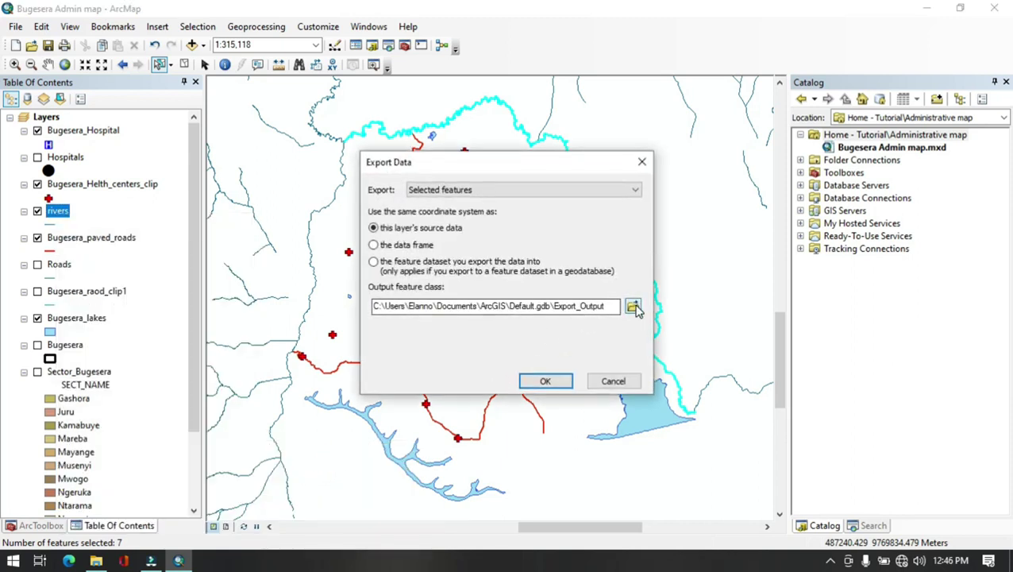
pyautogui.click(628, 305)
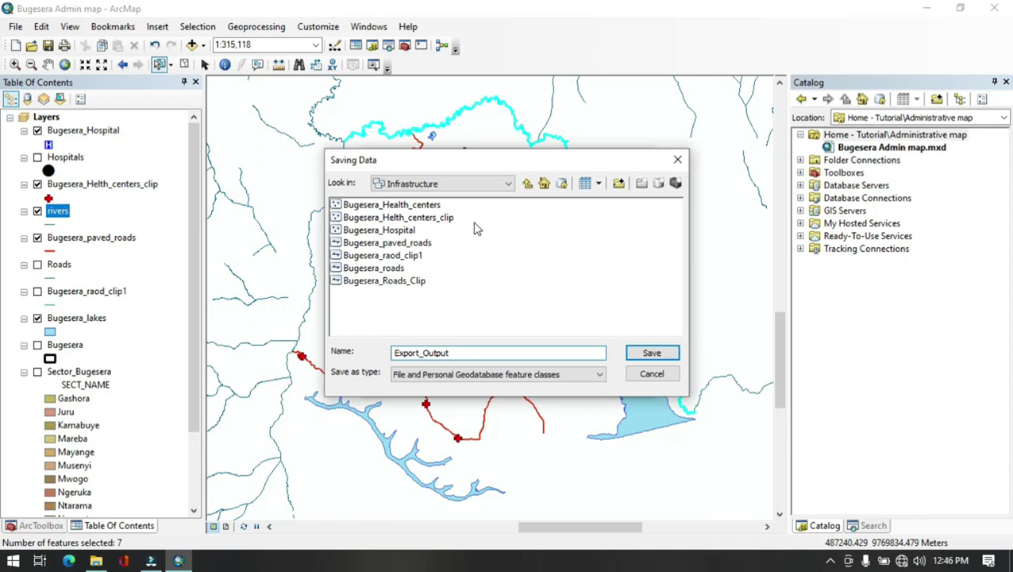
pyautogui.click(528, 183)
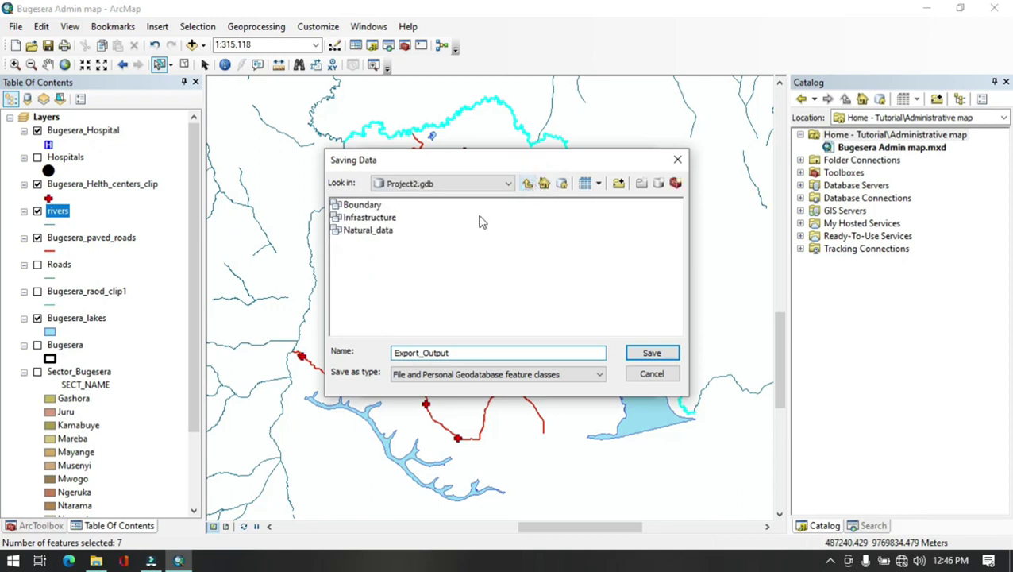
pyautogui.doubleClick(361, 231)
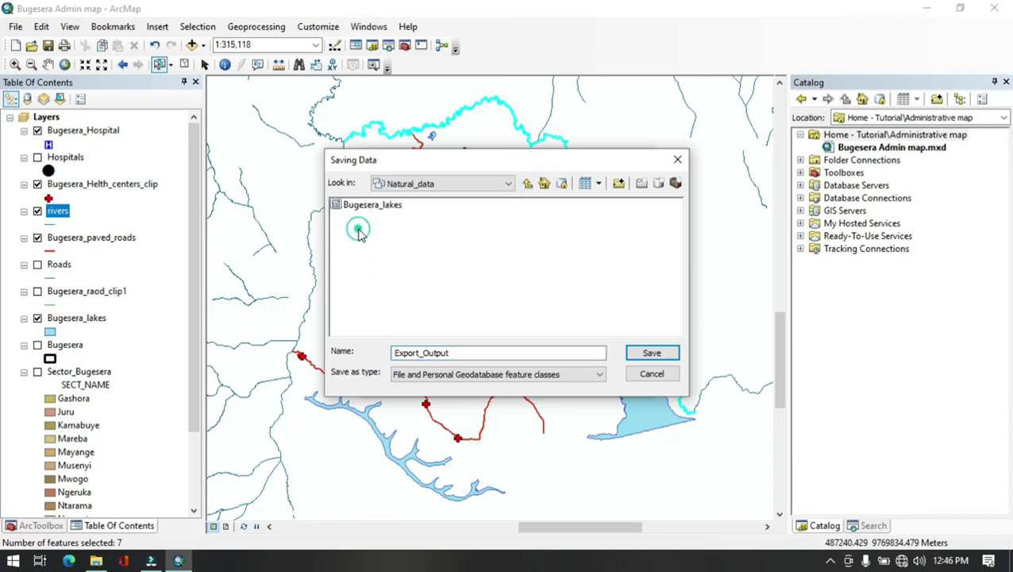
pyautogui.doubleClick(479, 352)
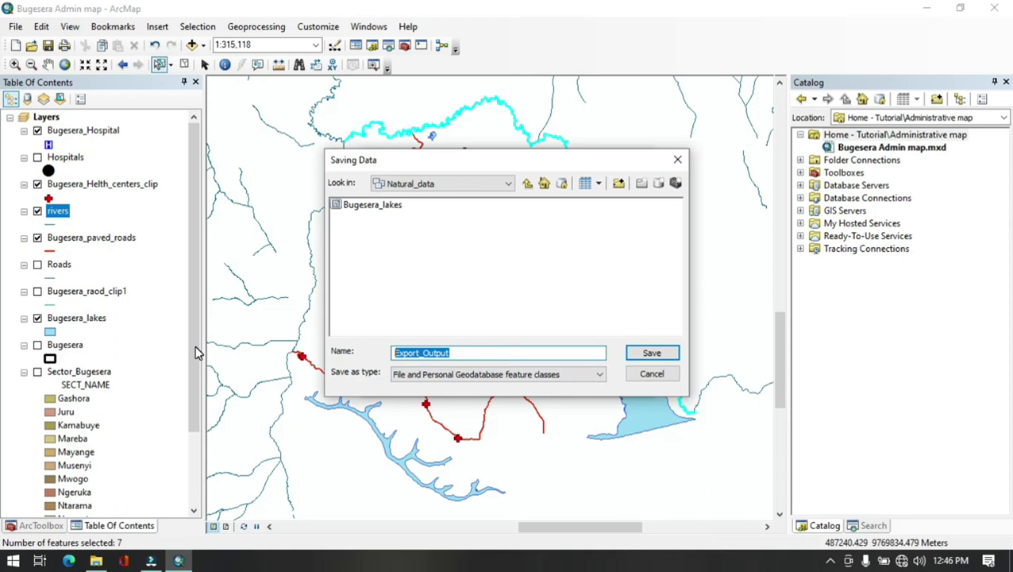
pyautogui.write('Akagera_river')
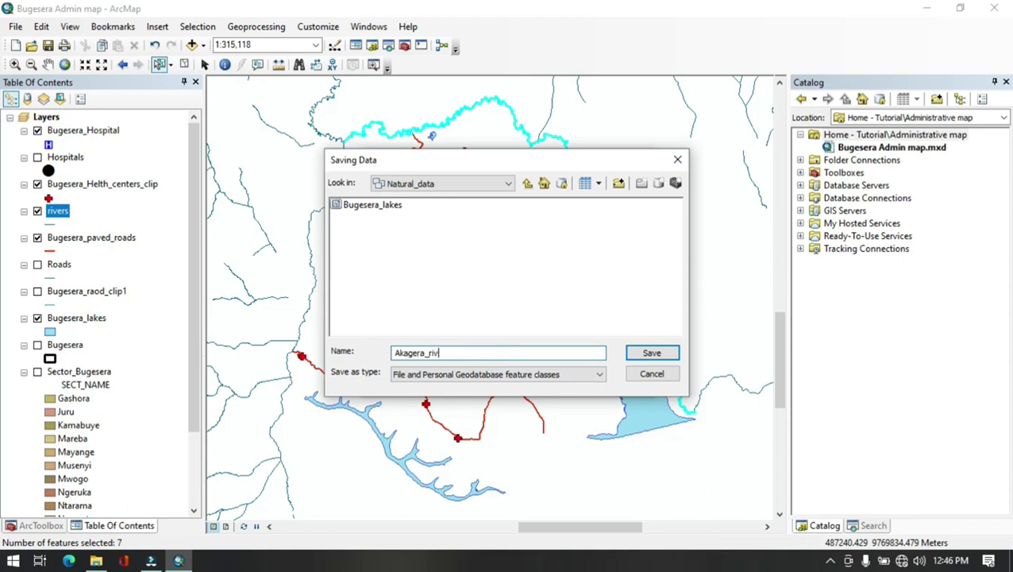
pyautogui.click(650, 353)
pyautogui.click(546, 381)
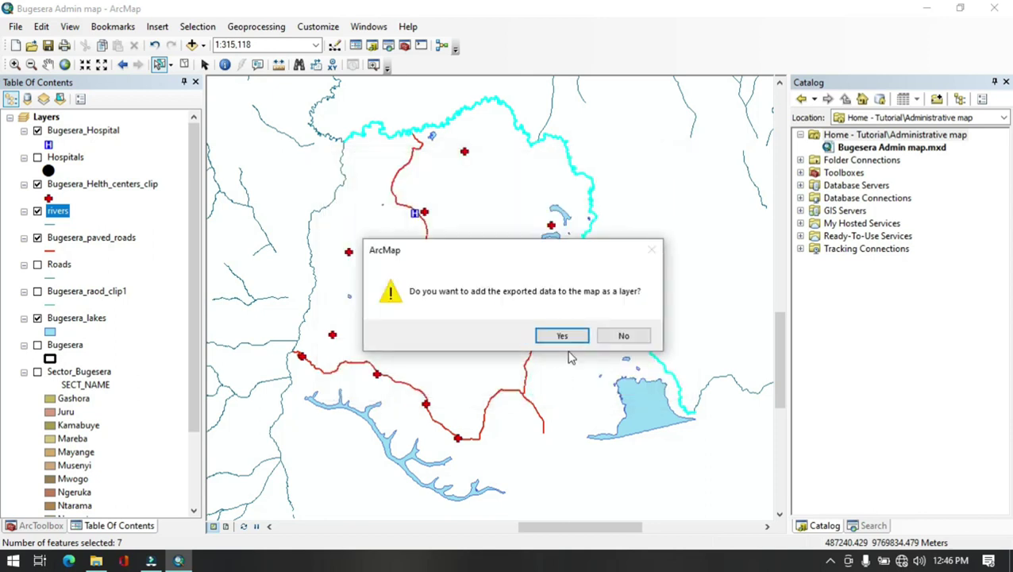
pyautogui.click(567, 332)
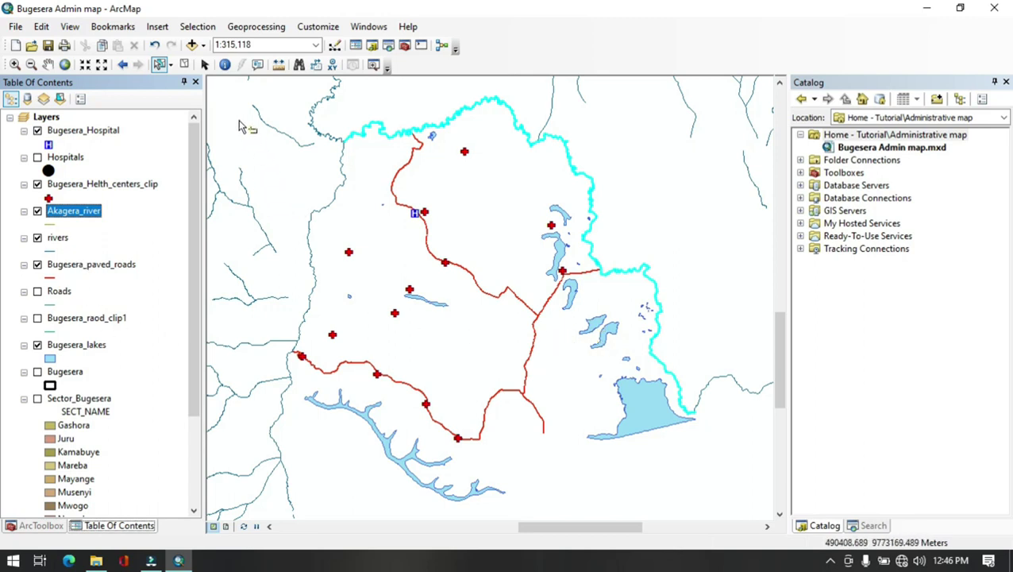
# Clear the feature selection and briefly hide the rivers layer to check the exported Akagera_river on its own
pyautogui.click(199, 27)
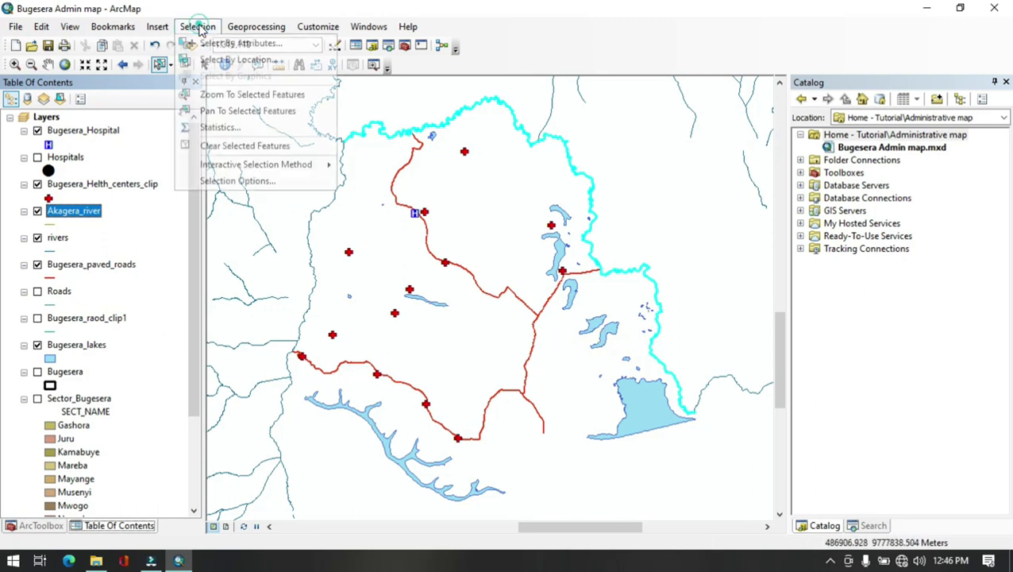
pyautogui.click(212, 147)
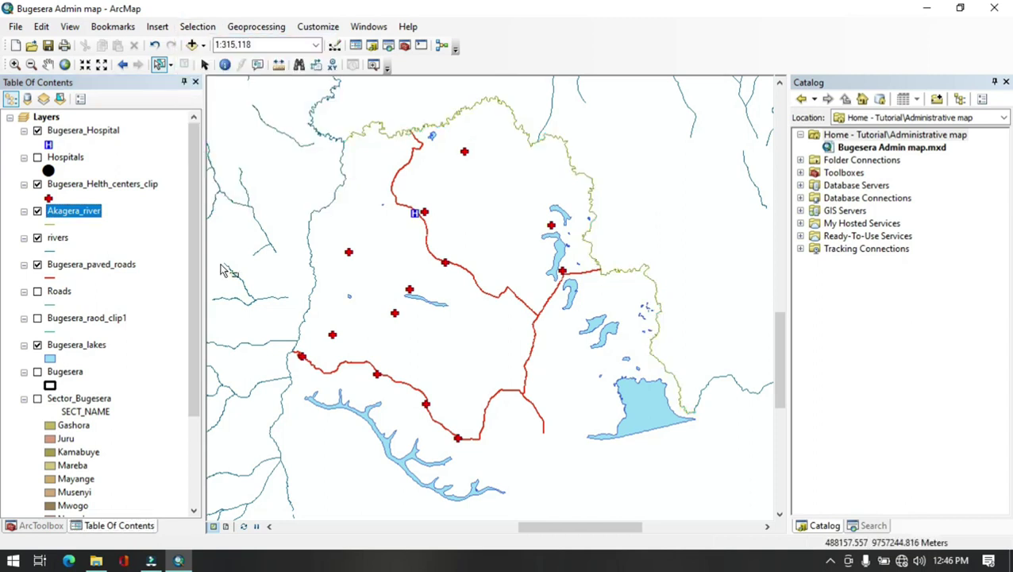
pyautogui.click(37, 238)
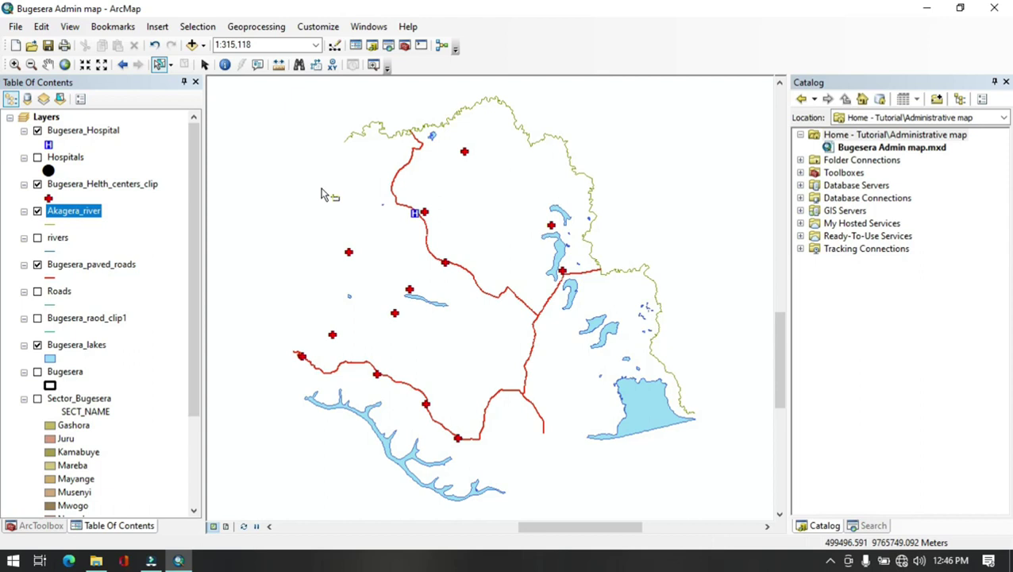
pyautogui.click(37, 238)
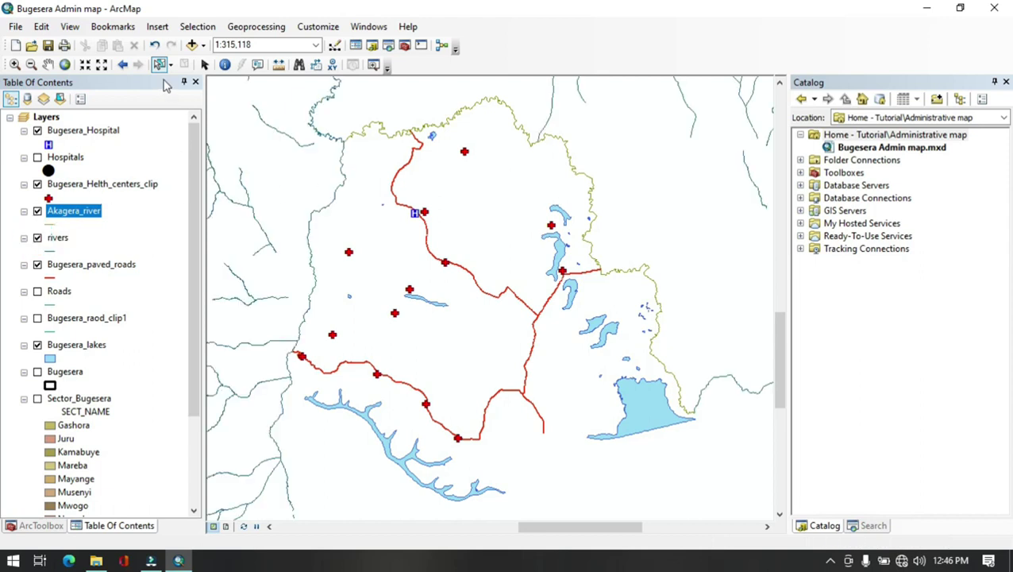
# Select the river segments that run along the western edge of the Bugesera district
pyautogui.click(315, 216)
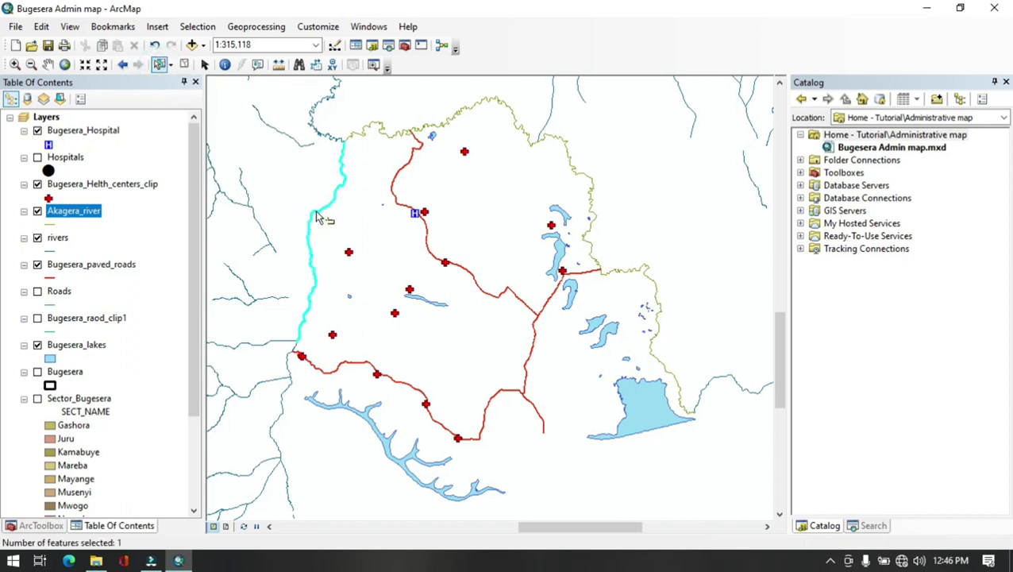
pyautogui.keyDown('shift'); pyautogui.click(290, 373); pyautogui.keyUp('shift')
pyautogui.keyDown('shift'); pyautogui.click(287, 384); pyautogui.keyUp('shift')
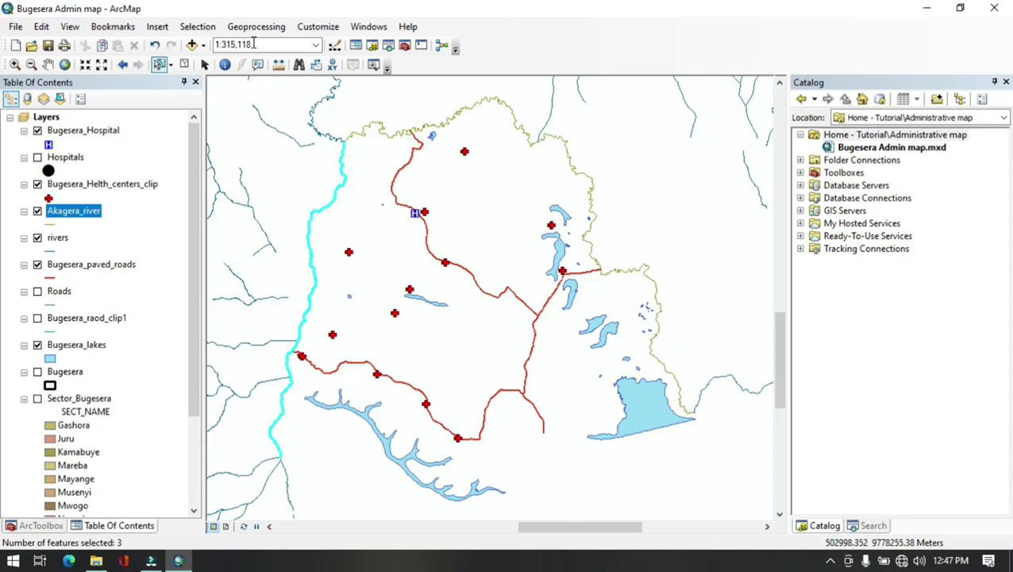
# Export the selected segments of the rivers layer as Akanyaru_river into the Natural_data dataset and add it to the map
pyautogui.click(58, 238)
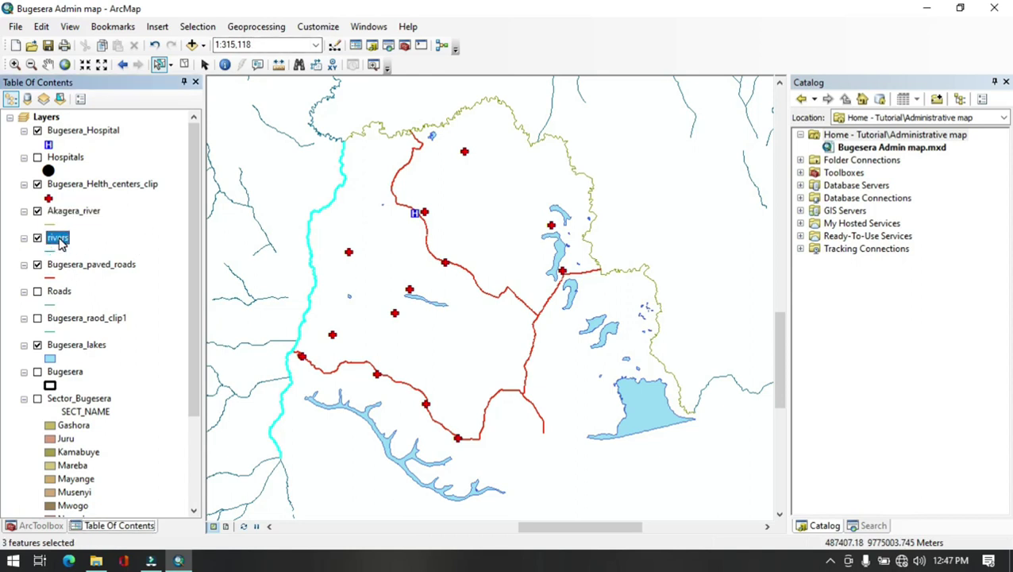
pyautogui.rightClick(58, 238)
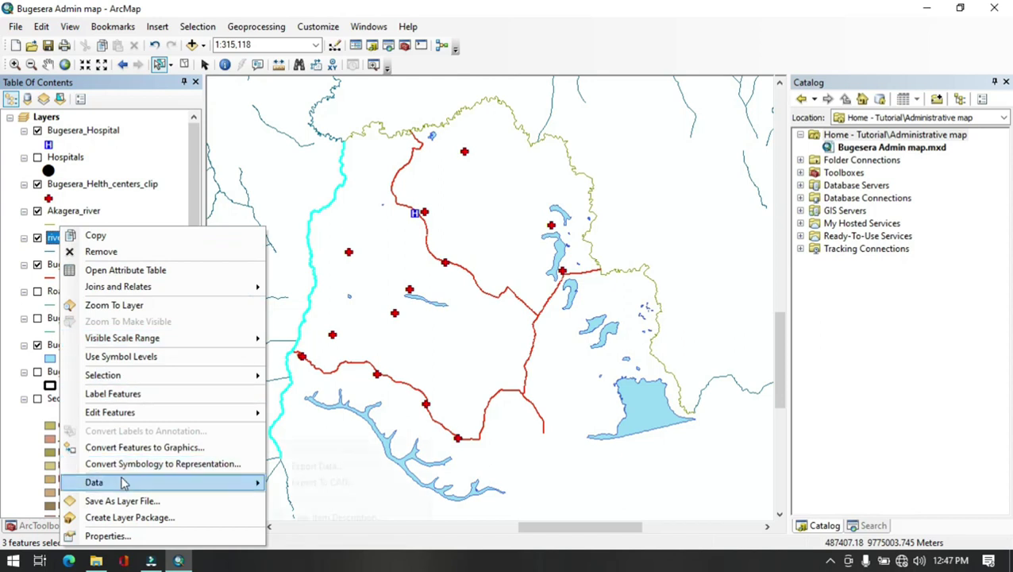
pyautogui.moveTo(127, 482)
pyautogui.click(327, 466)
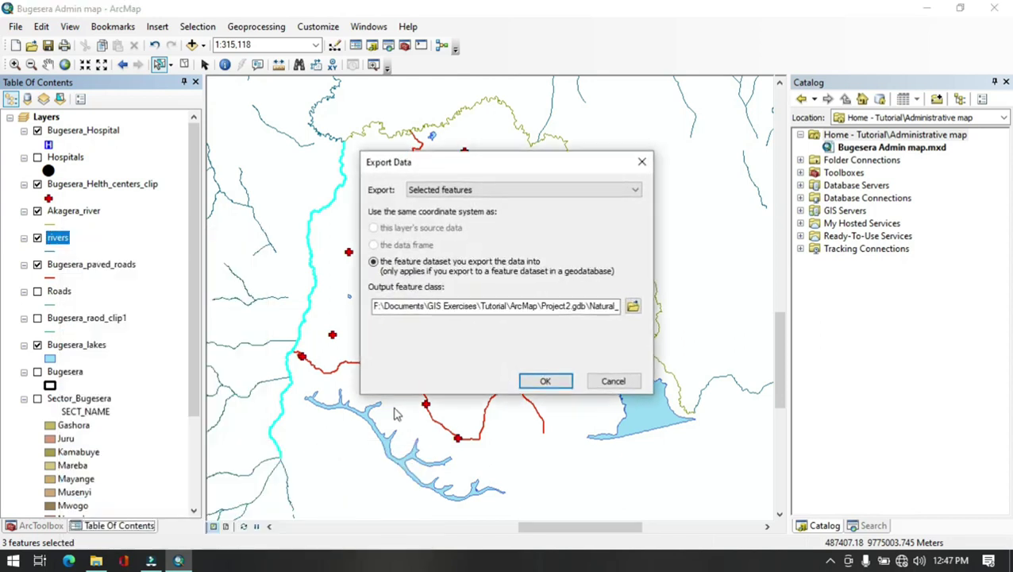
pyautogui.click(633, 307)
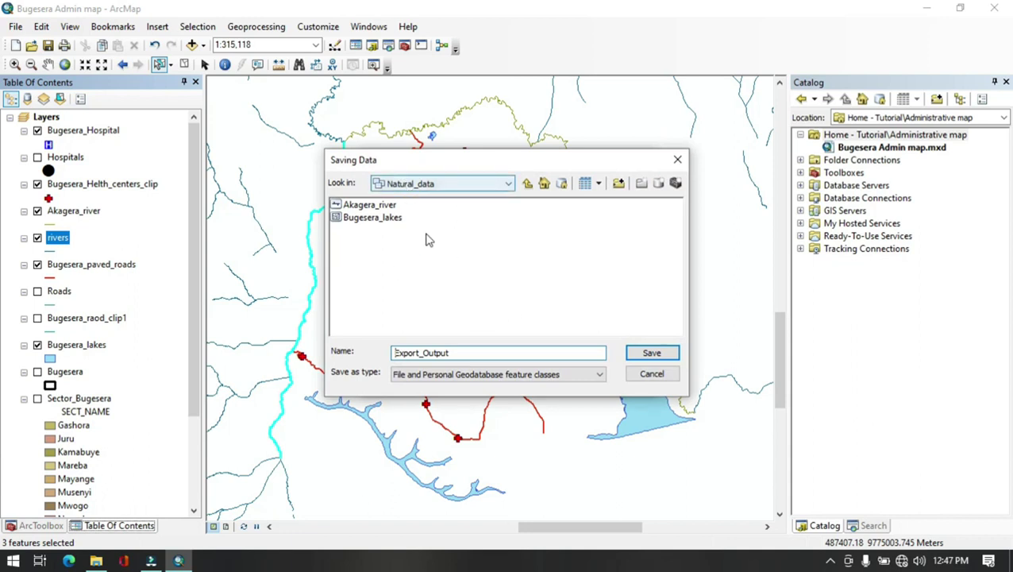
pyautogui.doubleClick(465, 353)
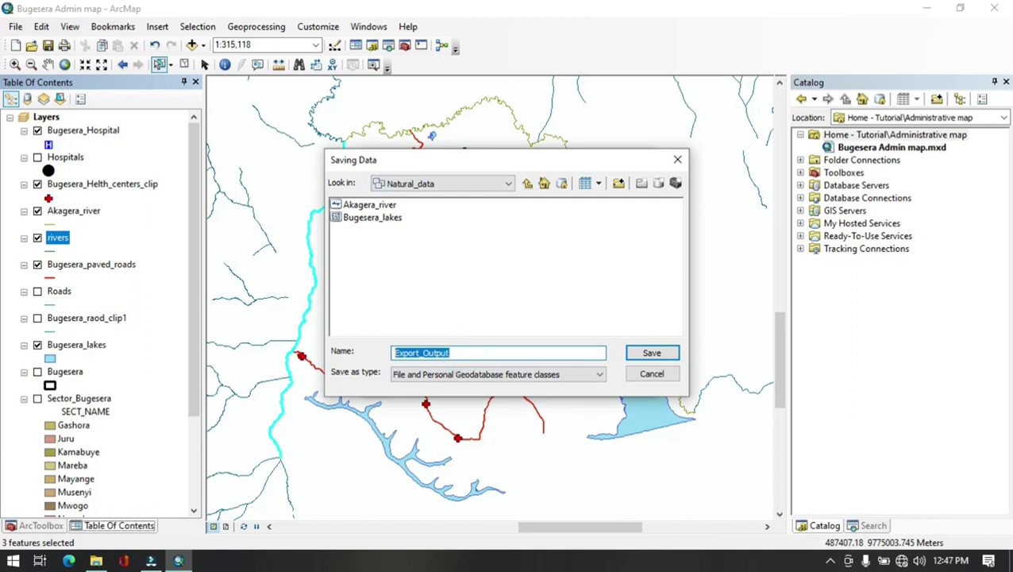
pyautogui.write('Akag')
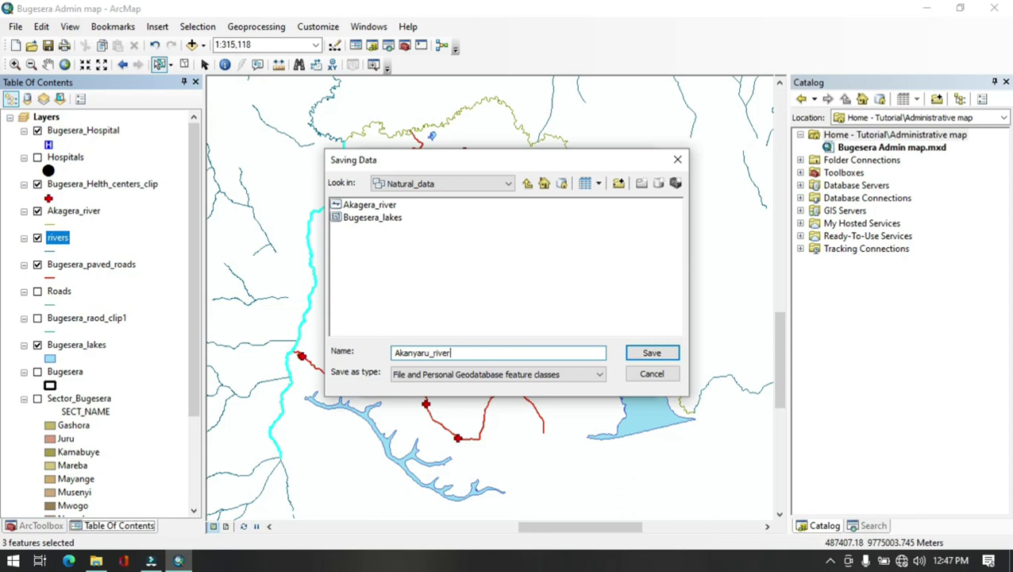
pyautogui.click(677, 359)
pyautogui.click(543, 380)
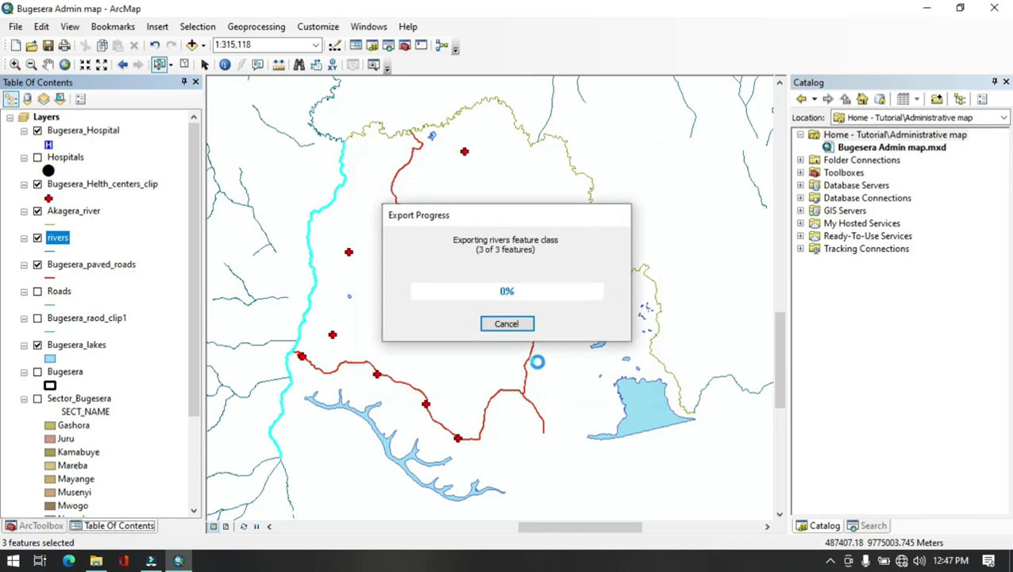
pyautogui.click(557, 332)
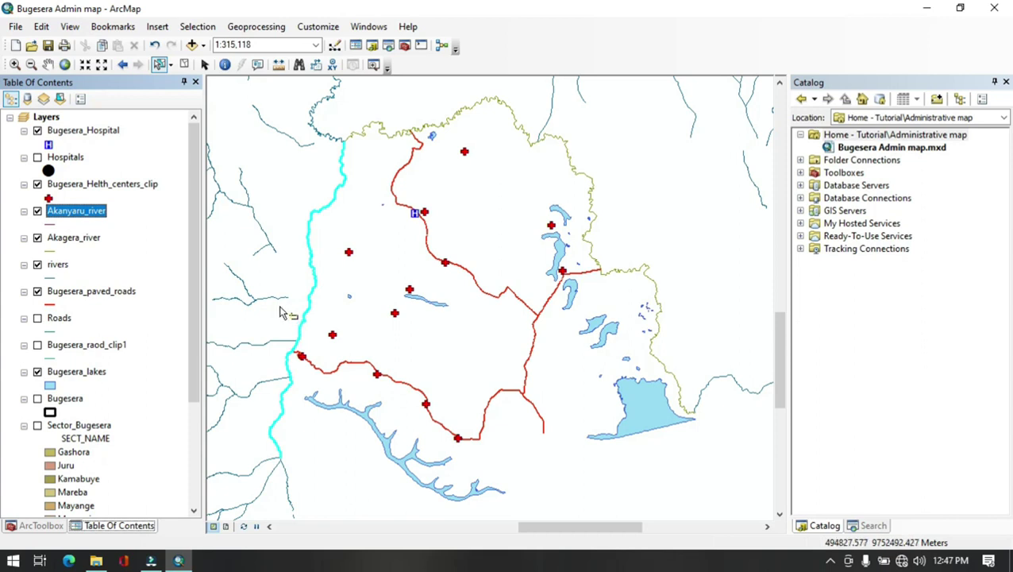
# Clear the feature selection and hide the original rivers layer
pyautogui.click(199, 27)
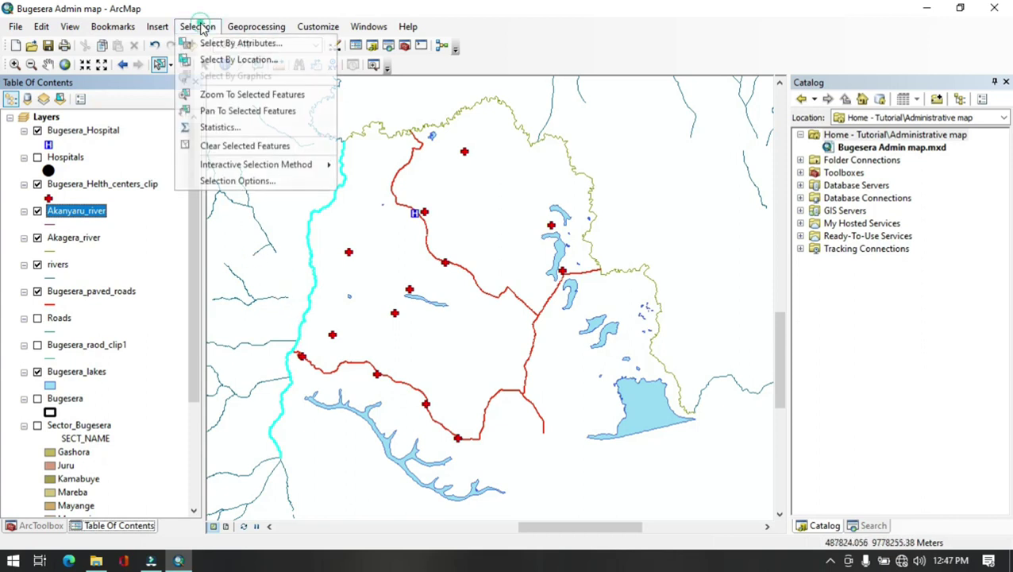
pyautogui.click(228, 148)
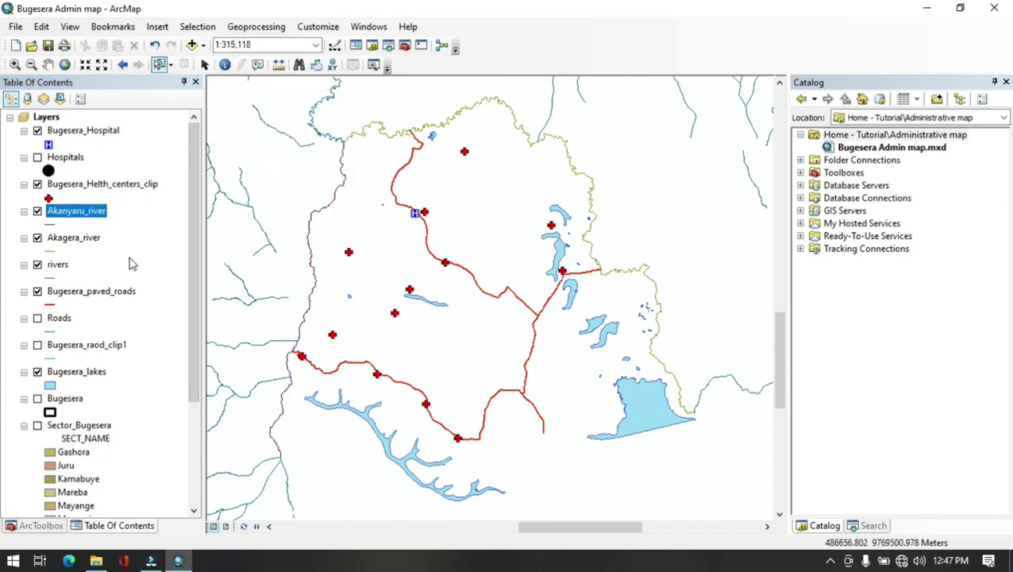
pyautogui.click(37, 266)
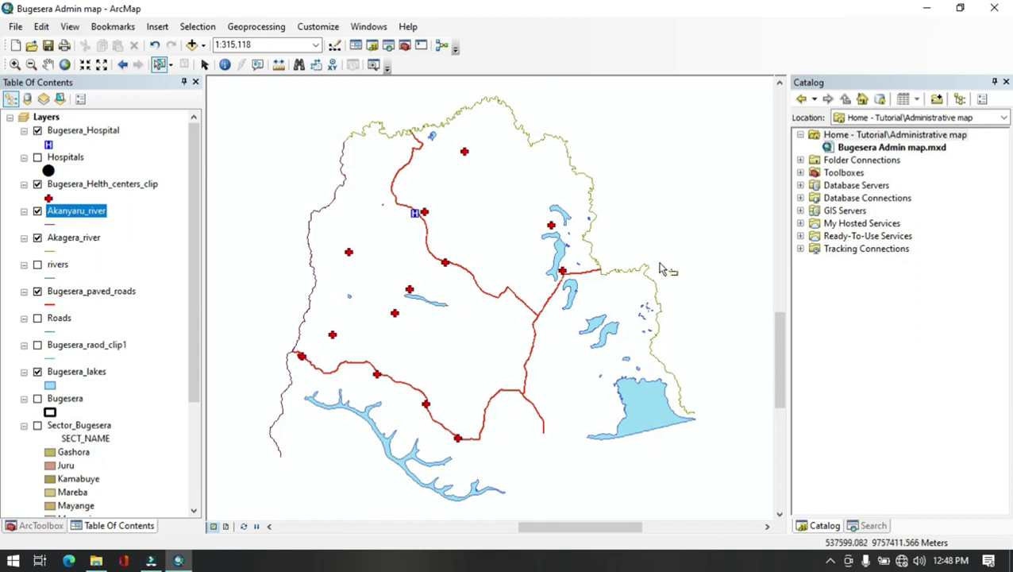
# Symbolize the Akagera_river layer with the River line style at a width of 3
pyautogui.click(52, 251)
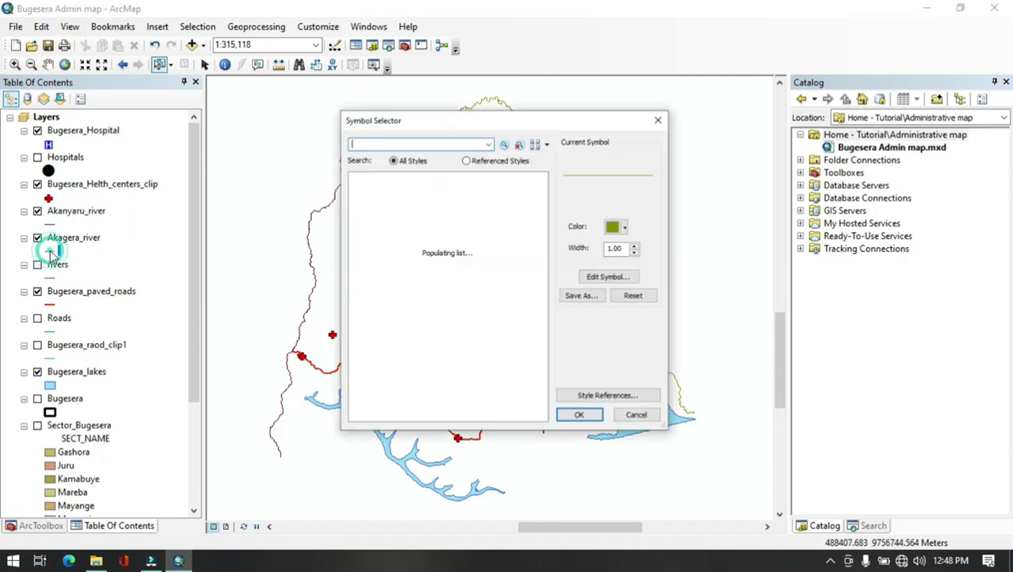
pyautogui.scroll(-1, 386, 310)
pyautogui.click(372, 285)
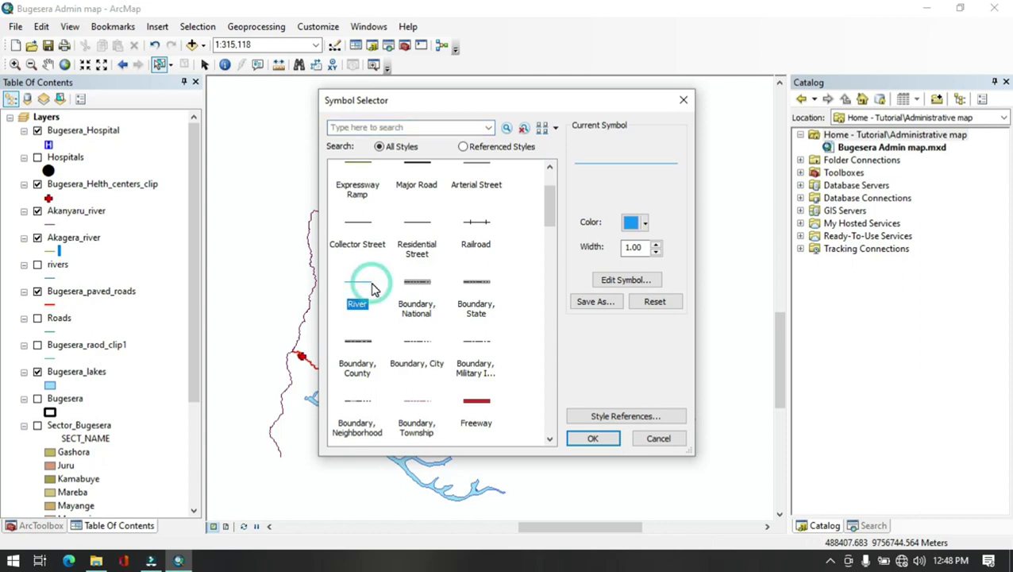
pyautogui.click(656, 249)
pyautogui.click(656, 250)
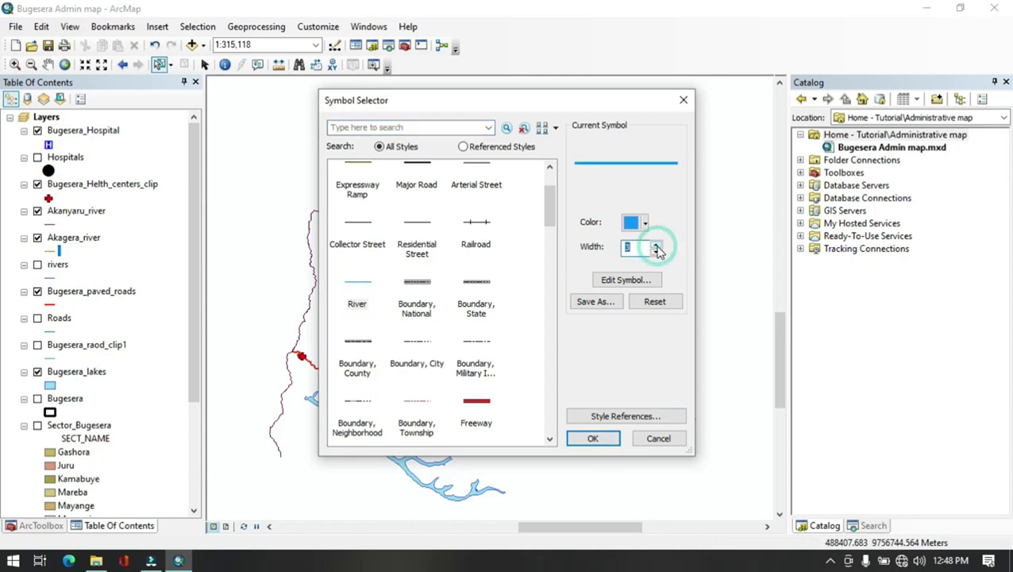
pyautogui.click(592, 438)
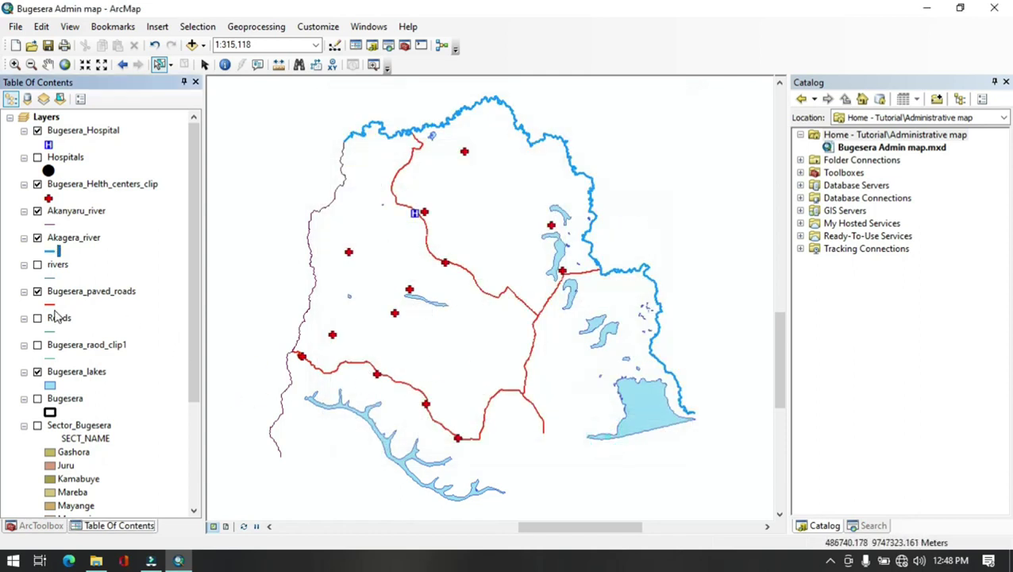
# Symbolize the Akanyaru_river layer with the River line style at a width of 2
pyautogui.click(54, 225)
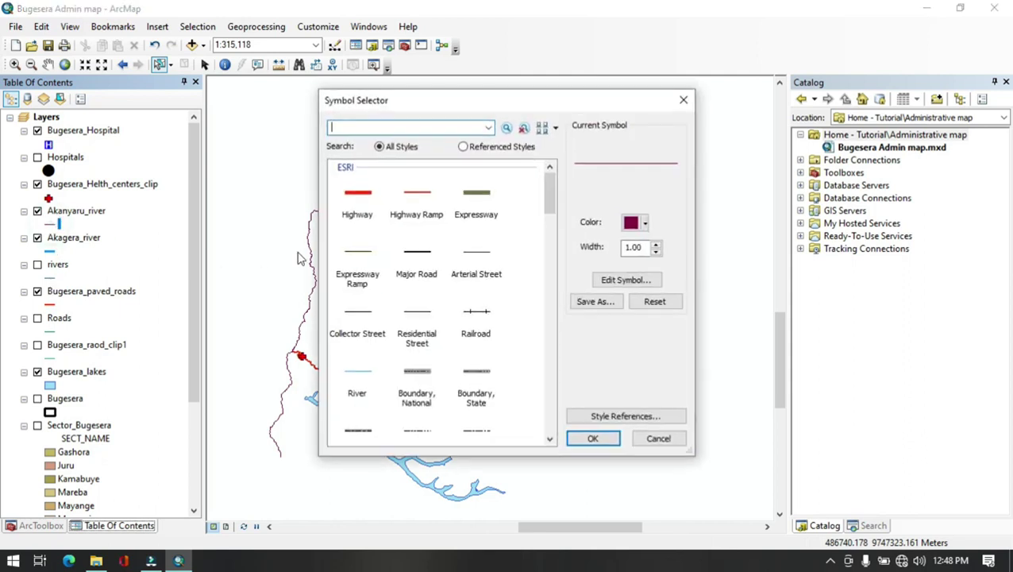
pyautogui.click(368, 378)
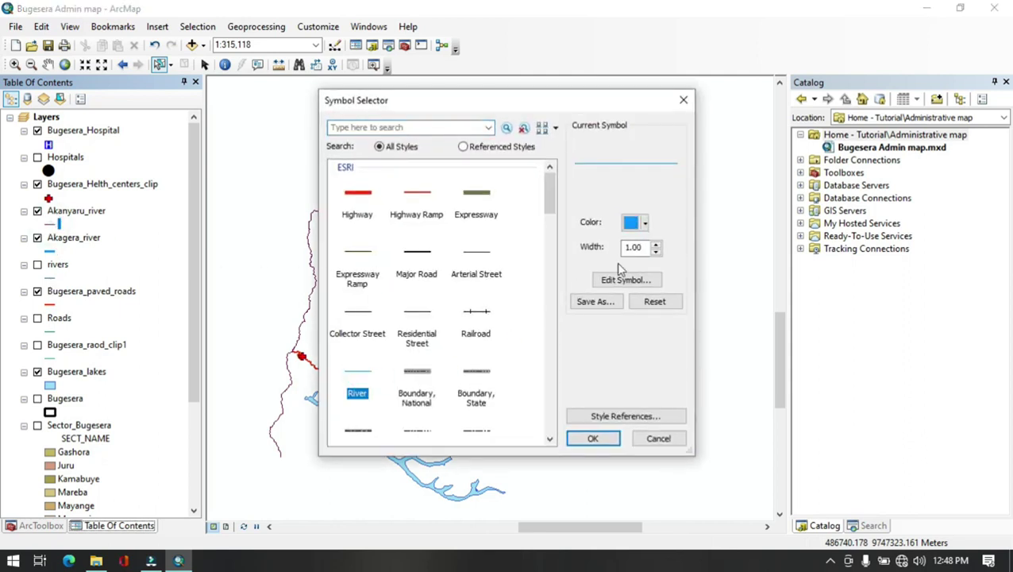
pyautogui.click(656, 243)
pyautogui.click(656, 243)
pyautogui.click(656, 251)
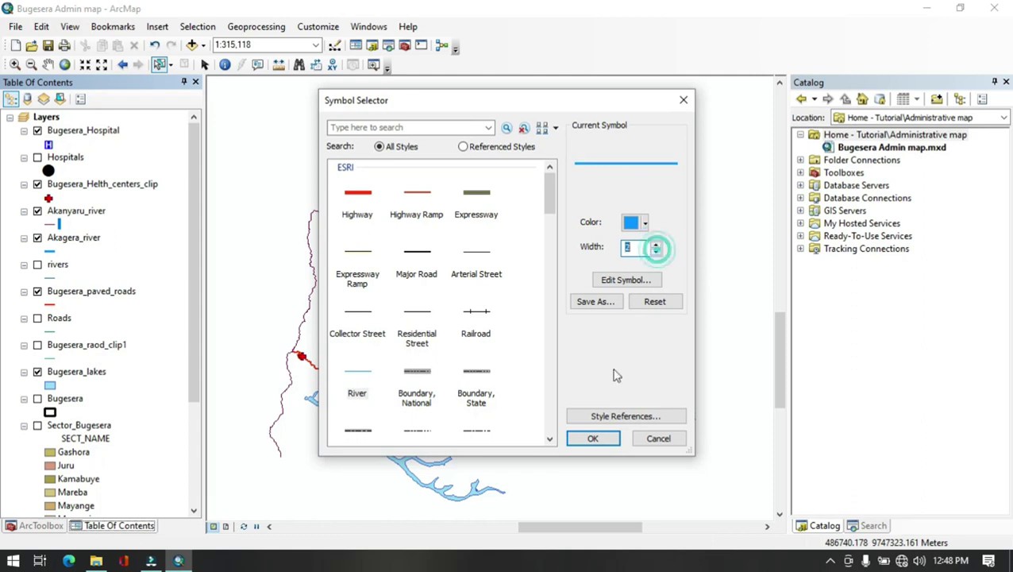
pyautogui.click(592, 441)
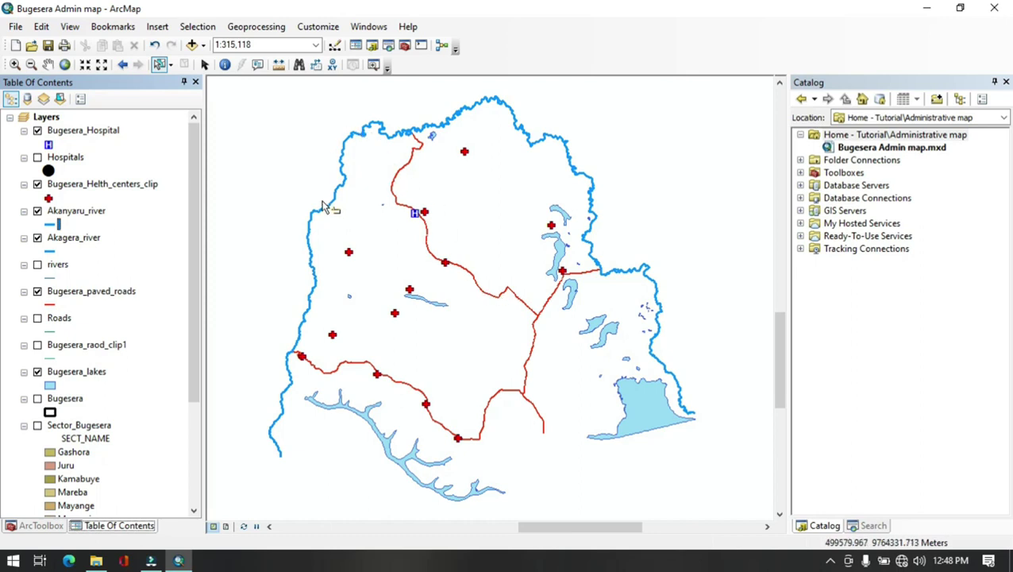
# Show the Bugesera boundary, move it above Bugesera_lakes in the layer order, and turn the Sector_Bugesera layer back on
pyautogui.click(37, 399)
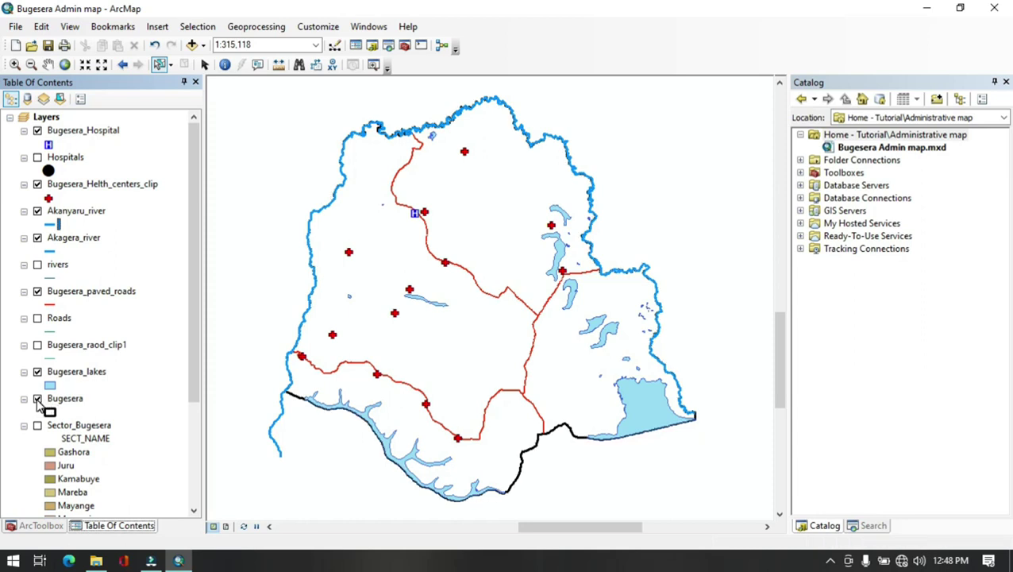
pyautogui.moveTo(73, 403); pyautogui.dragTo(70, 370)
pyautogui.click(37, 426)
pyautogui.click(38, 426)
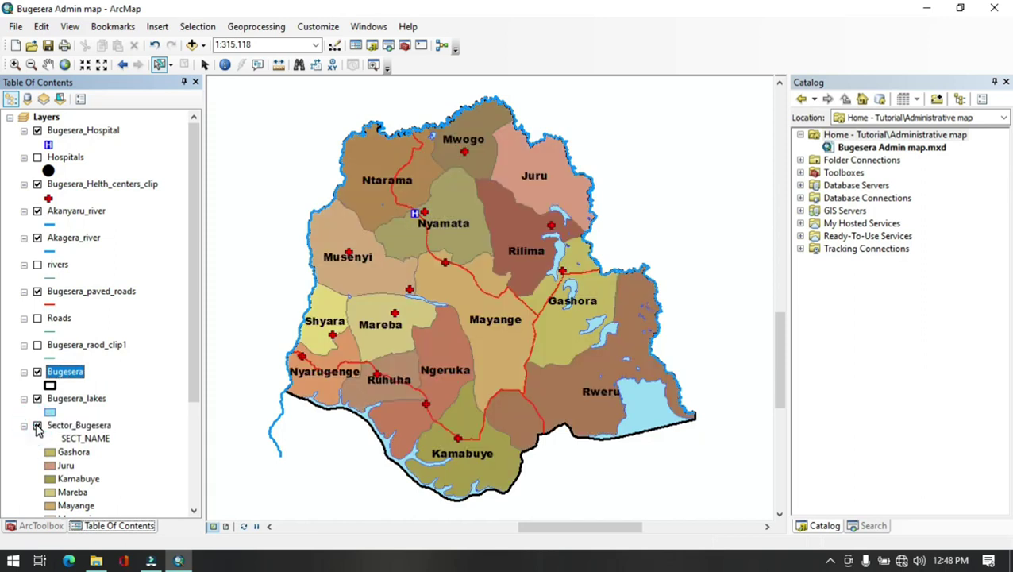